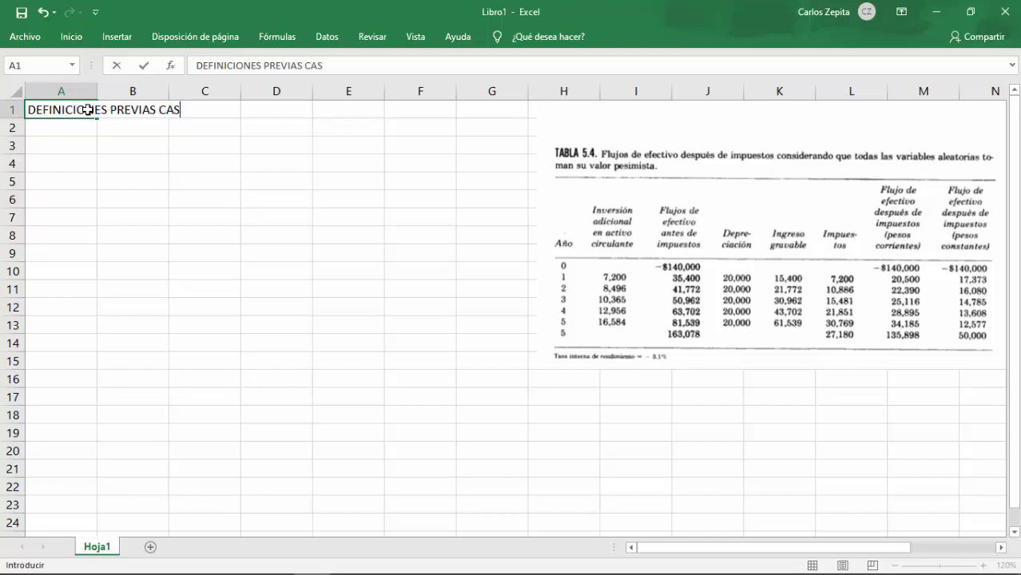
Step: Complete the A1 title as "DEFINICIONES PREVIAS CASO PESIMISTA" and add "Activo Fijo Inicial" with 100000 in row 2, widening column A to fit
type("O PESIMISTA")
key("Return")
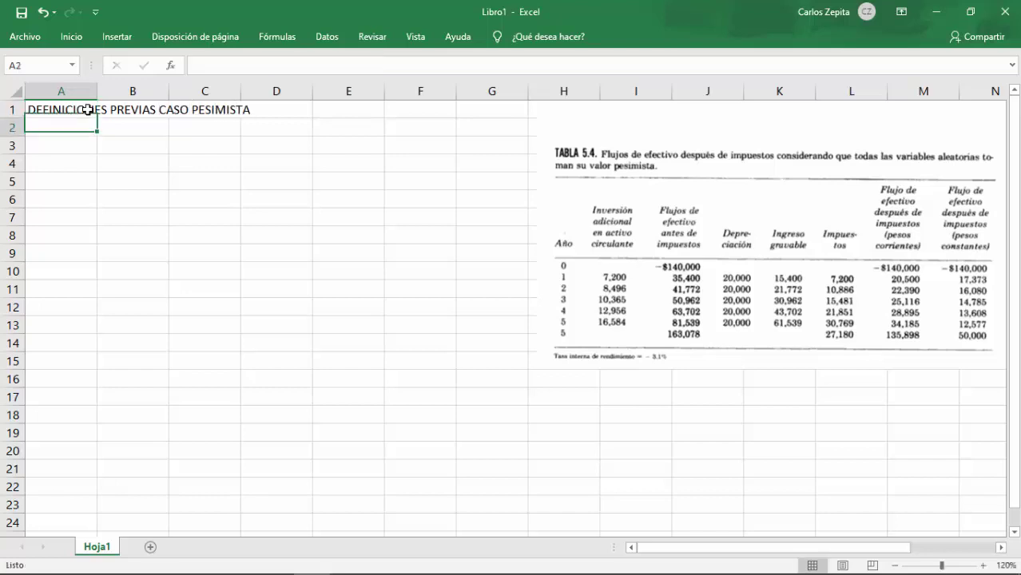
type("A ctivo Fijo INi")
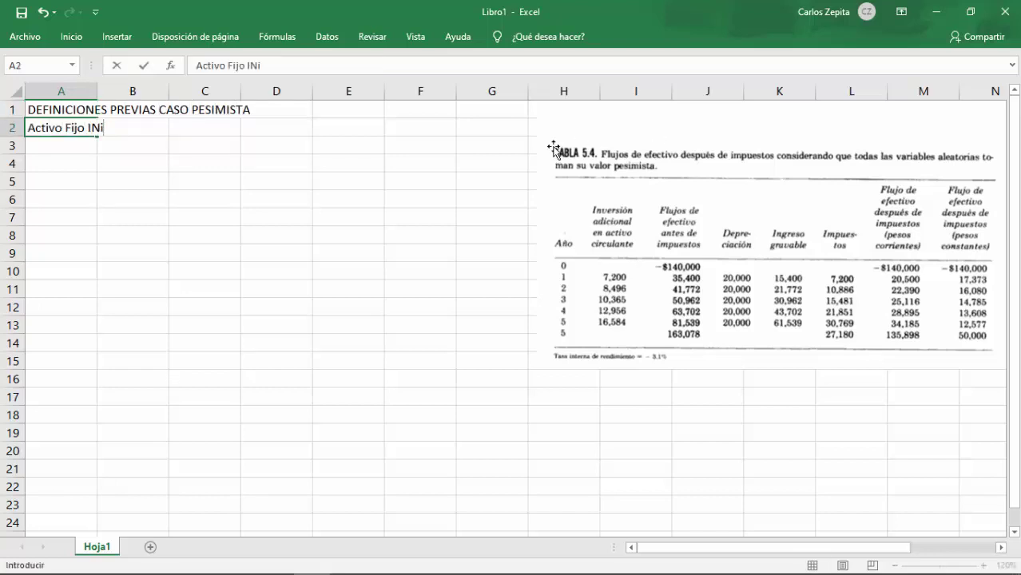
key("BackSpace")
key("BackSpace")
type("nicial")
key("Tab")
type("100000")
key("Return")
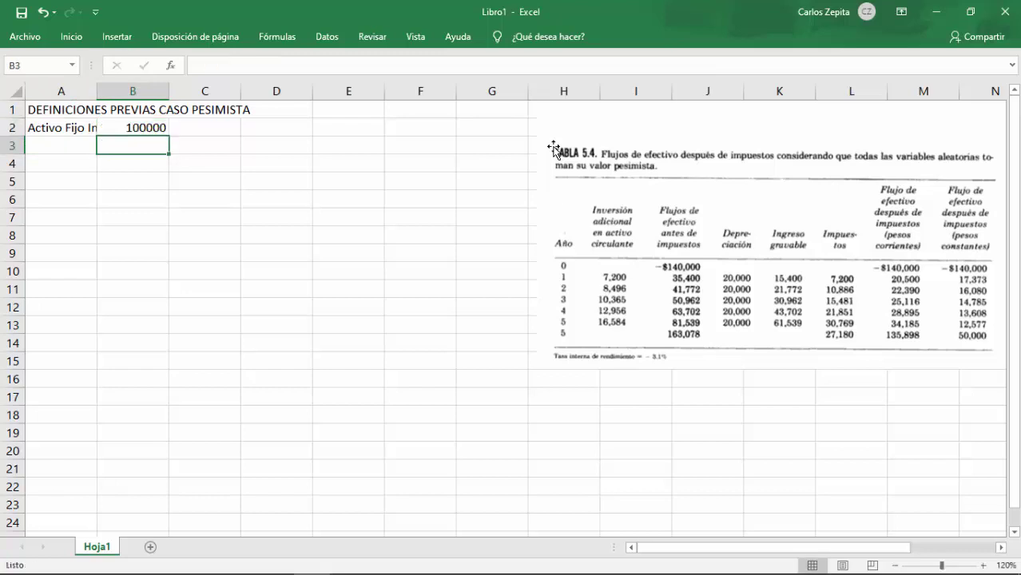
left_click_drag(97, 91, 136, 98)
Step: Add "Activo Circulante Inicial" with the value 40000 in row 3 and widen column A to fit the label
type("Activo ")
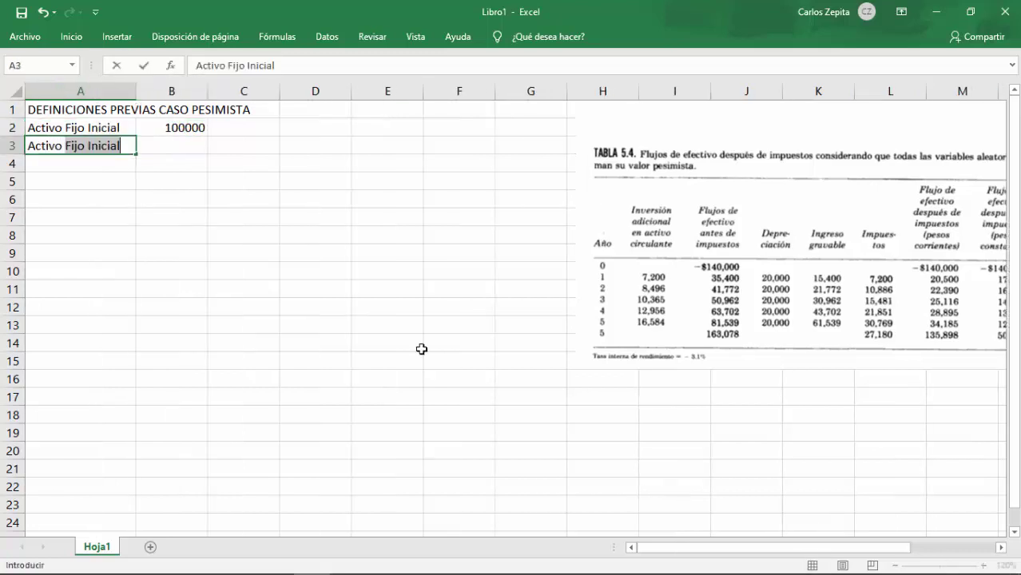
type("Circulante Inicial")
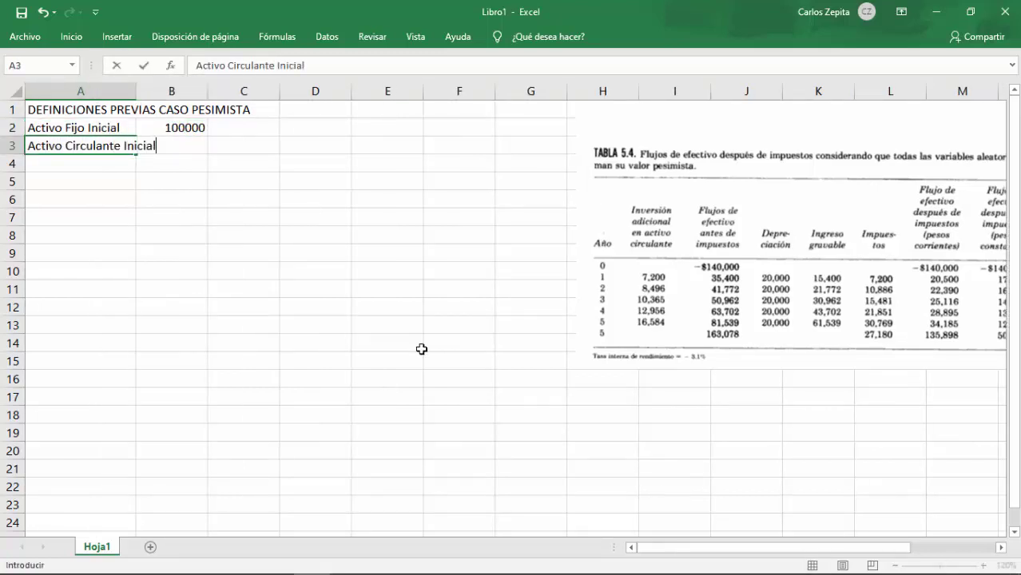
key("Tab")
type("40000")
key("Return")
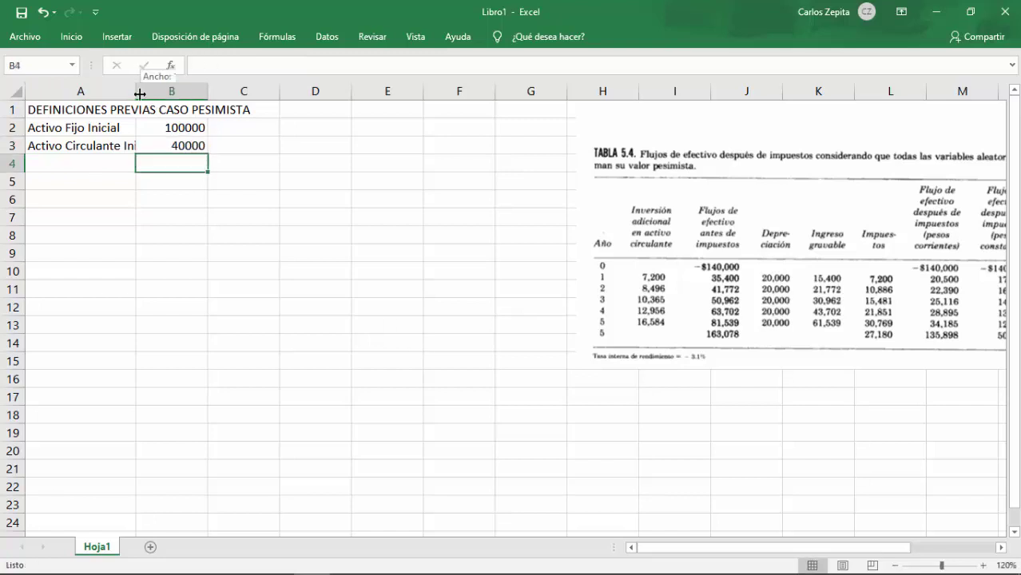
left_click_drag(139, 94, 169, 94)
Step: Add "Flujo Antes de Impuestos" with the value 30000 in row 4
key("Left")
type("Flujo Antes de Impuestos")
key("Tab")
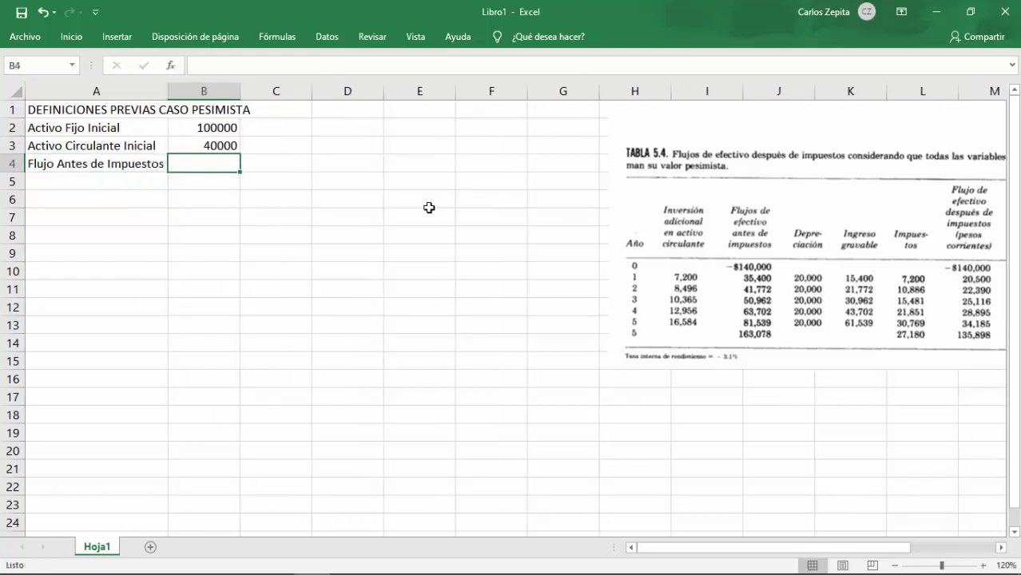
type("30000")
key("Return")
Step: Enter the table headings "Año" in B6 and "Inversion Adicional" on two lines in C6
key("Return")
key("Right")
type("Añ")
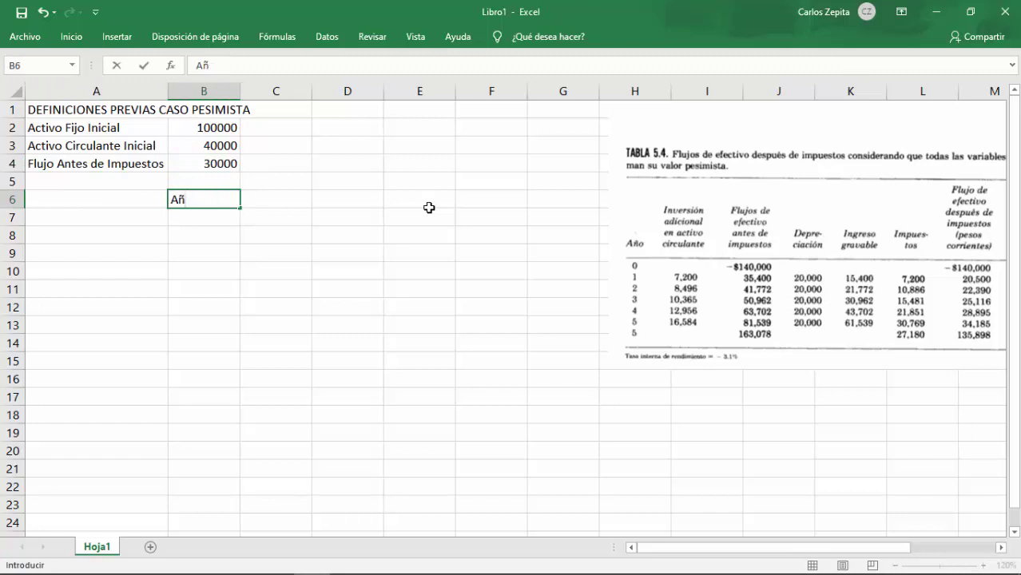
type("o")
key("Tab")
type("Inversion")
key("alt+Return")
type("Adic")
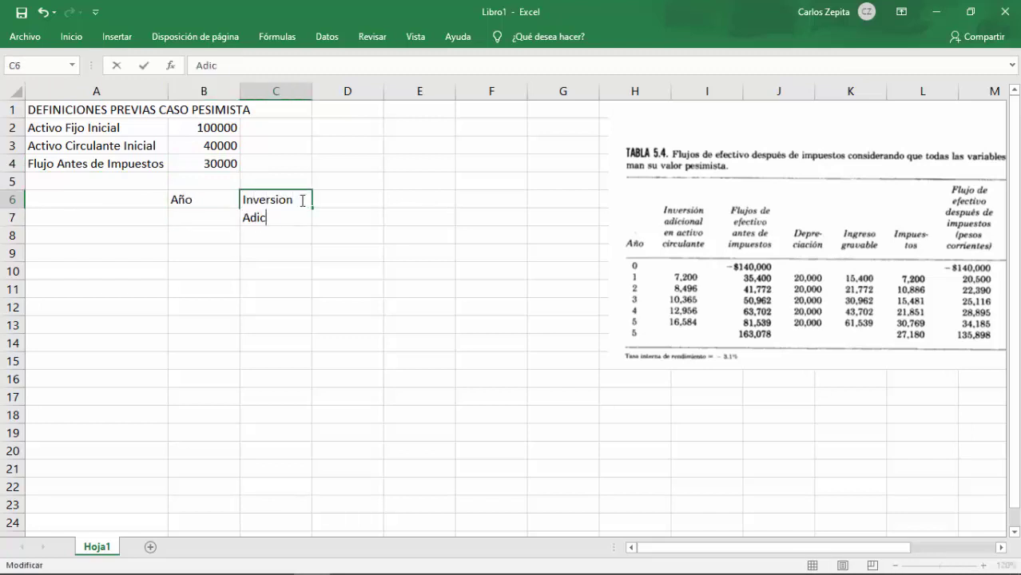
type("ional")
key("Tab")
Step: Enter the two-line heading "Flujo Antes de Impuestos" in D6 and widen column D to fit it
type("Flujo Antes")
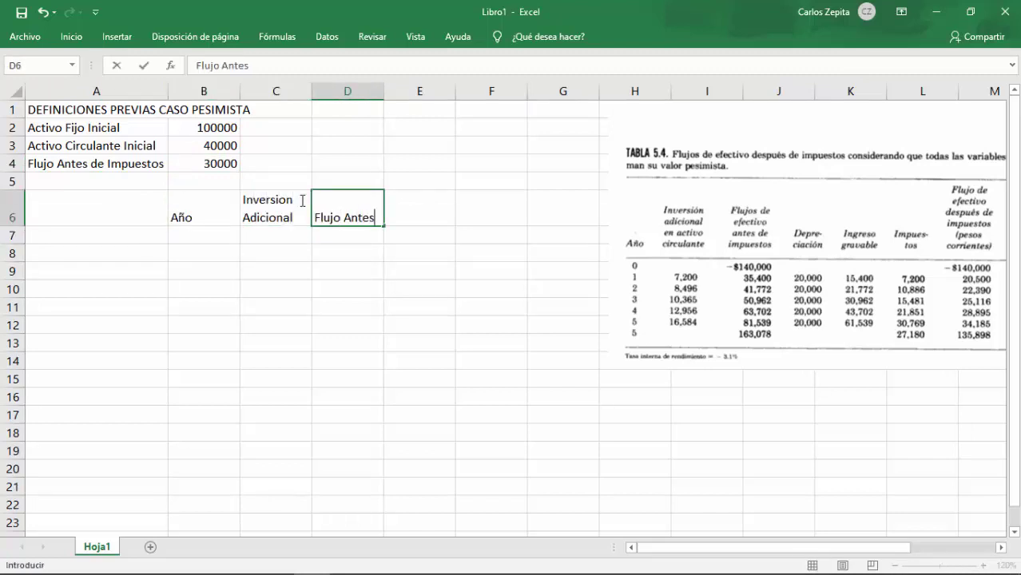
key("alt+Return")
type("de Impuestos")
key("Return")
left_click_drag(386, 95, 397, 94)
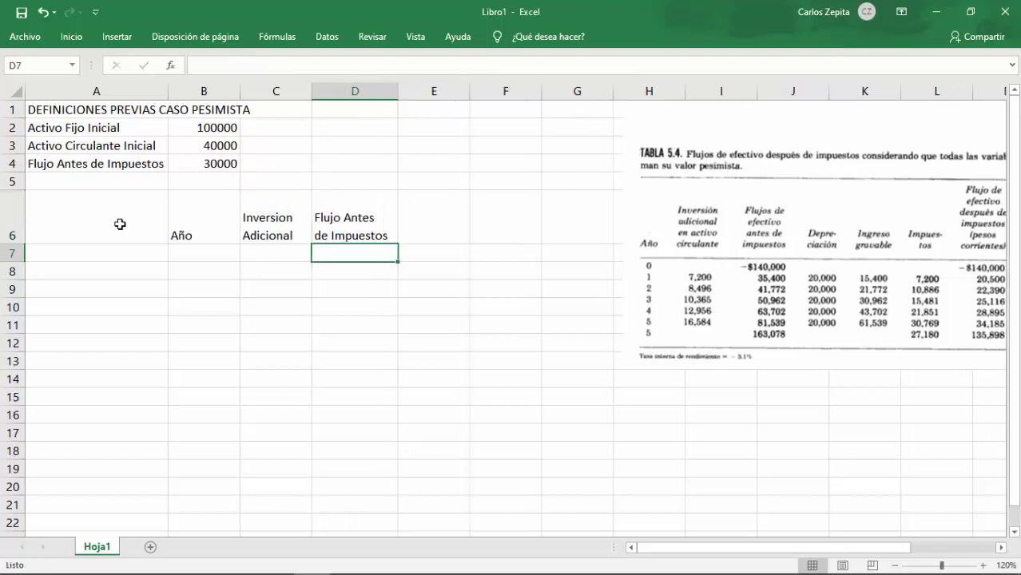
Step: Enter the heading "Depreciacion" in E6 and fit column E to its width
left_click(429, 205)
type("Depreciacion")
key("Return")
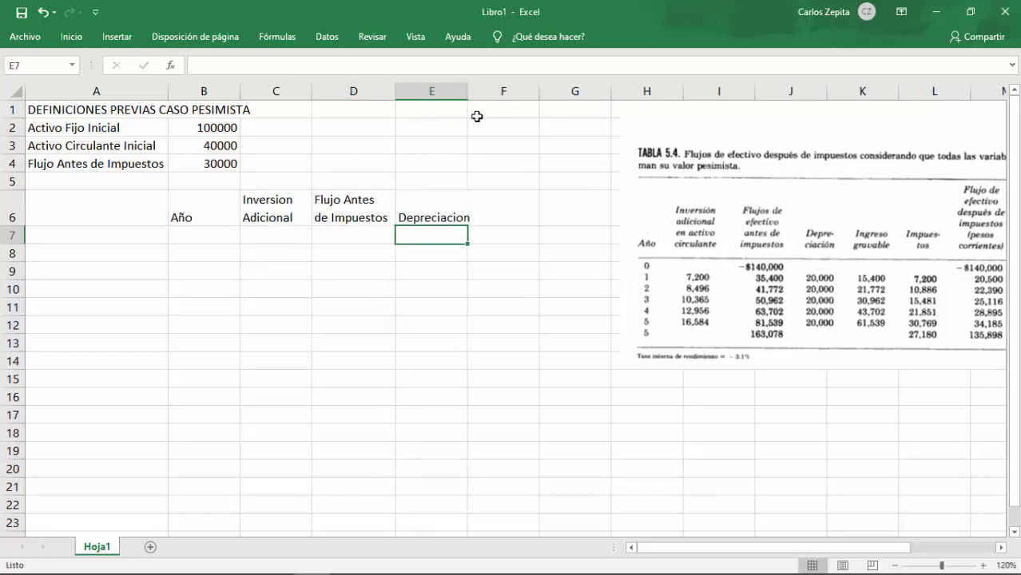
double_click(468, 90)
Step: Enter the two-line heading "Ingreso Gravable" in F6 and the heading "Impuestos" in G6
left_click(512, 201)
type("Ingreso")
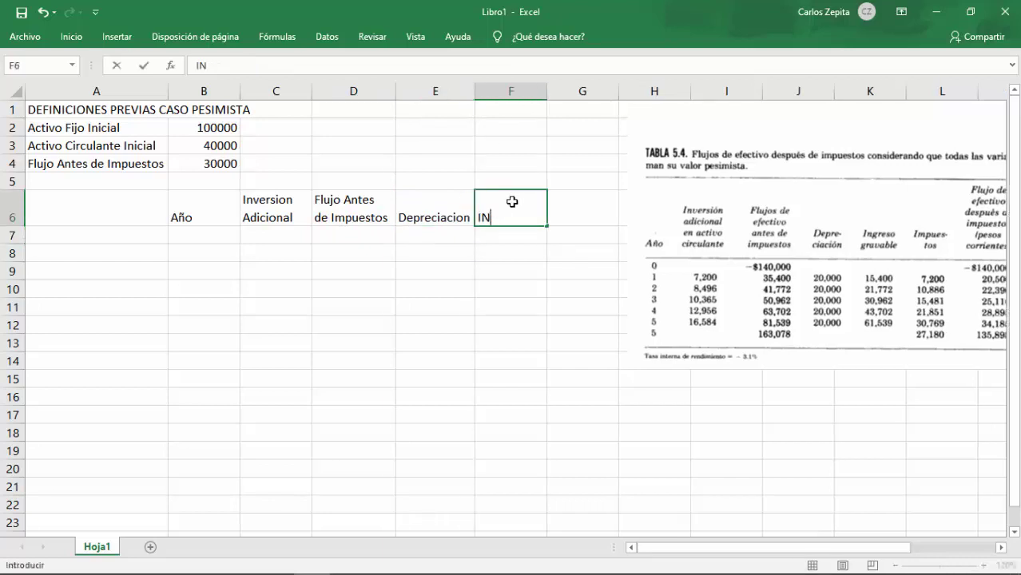
key("alt+Return")
type("Gravable")
key("Return")
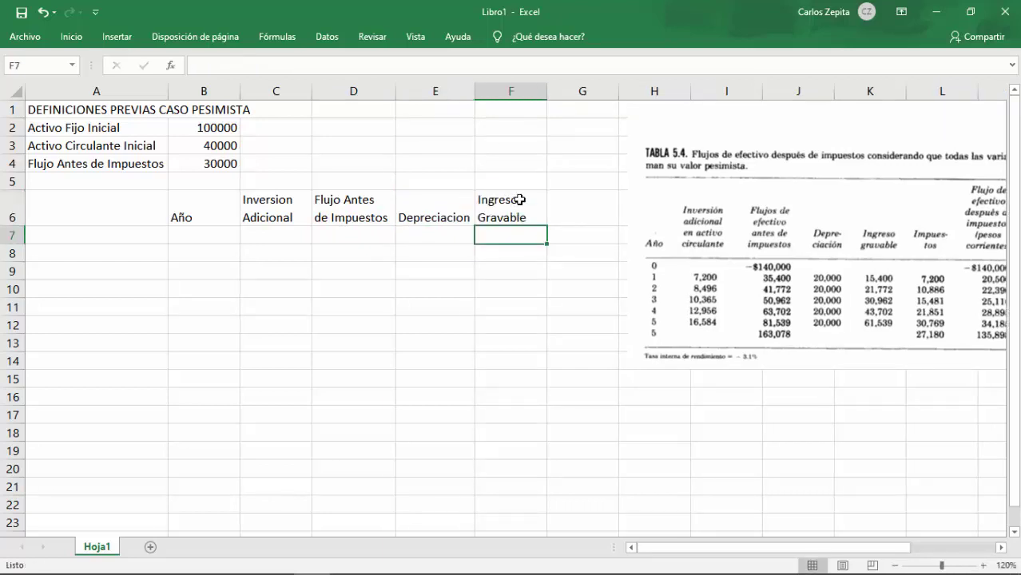
left_click(565, 200)
type("Impuestos")
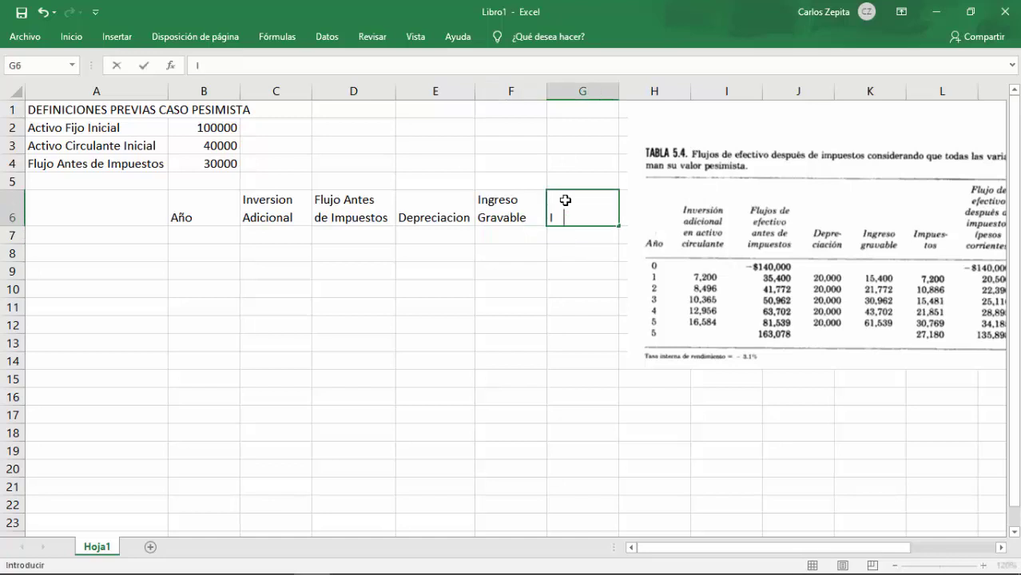
key("Return")
Step: Fill the Año column with years 0 to 5 in B7:B12 and enter "RESCATE" in B13
key("Left")
key("Left")
key("Left")
key("Left")
key("Left")
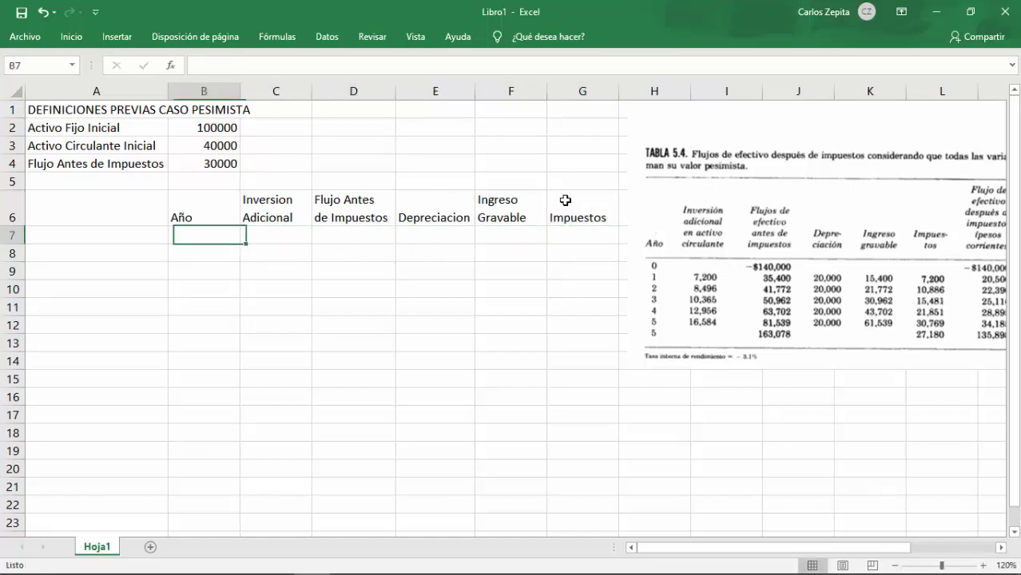
type("0 1 2 3 4 5")
key("Return")
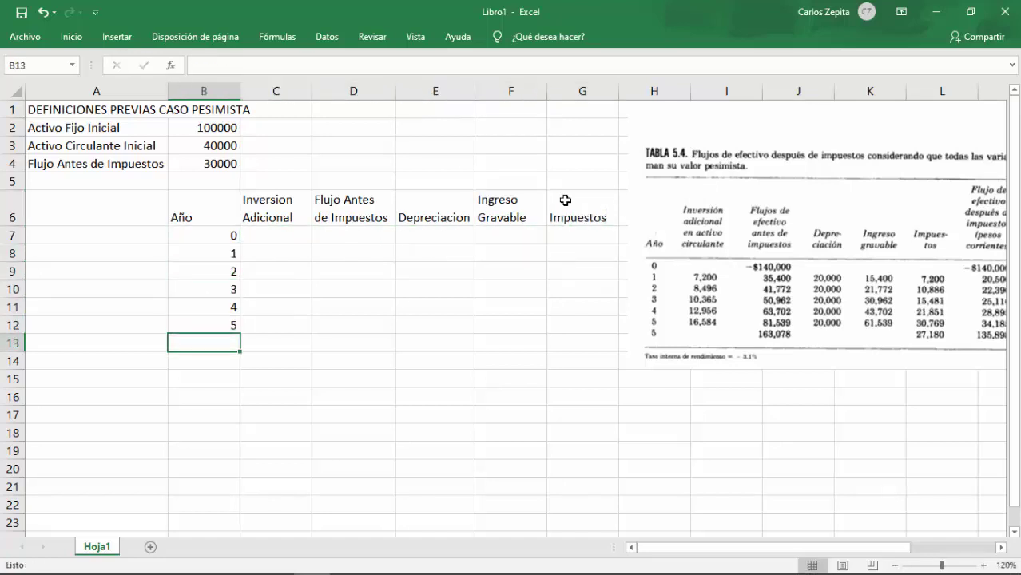
type("RESCATE")
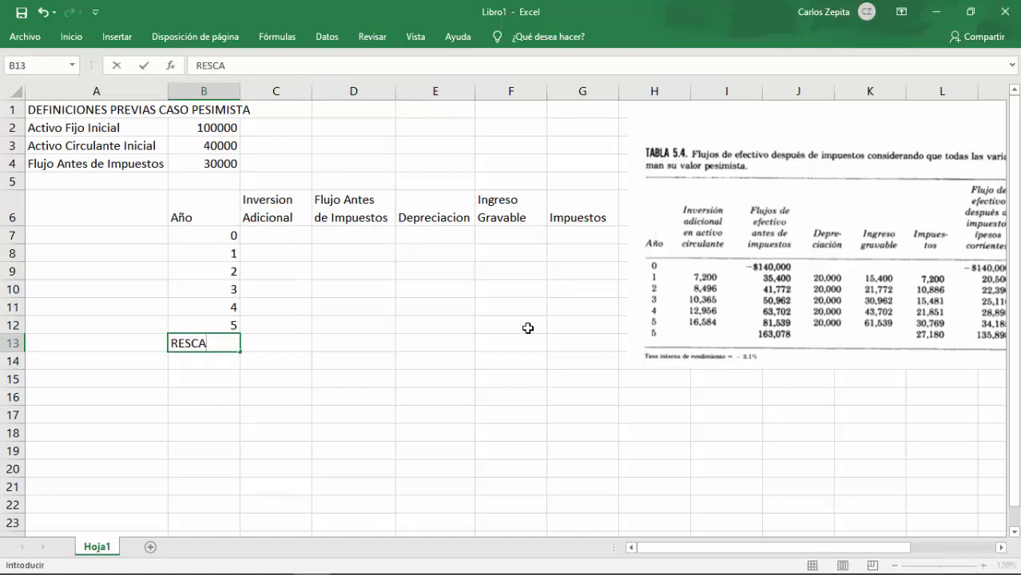
key("Return")
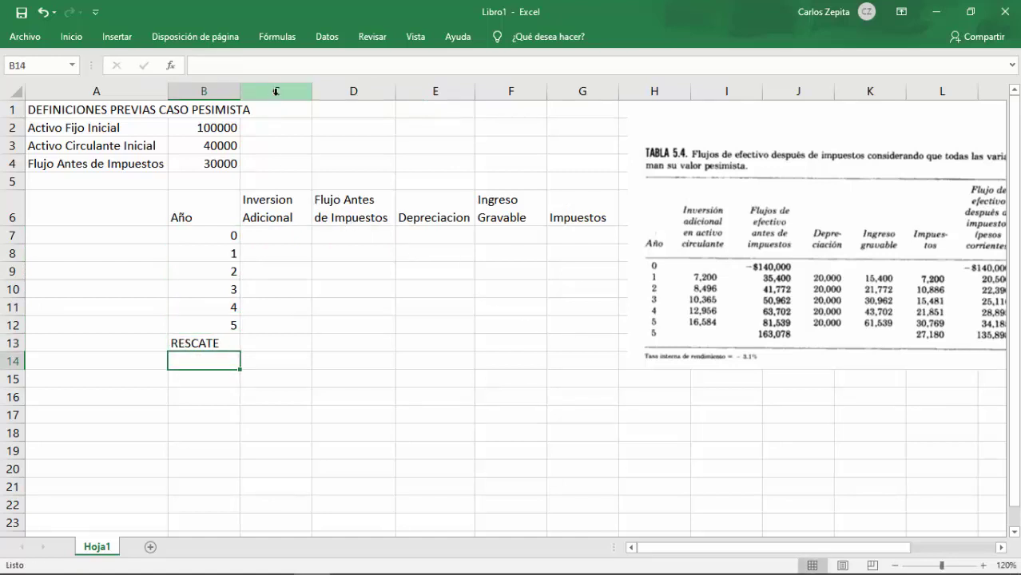
Step: Move the reference table picture farther right and insert a blank column between Año and Inversion Adicional
left_click_drag(715, 232, 907, 230)
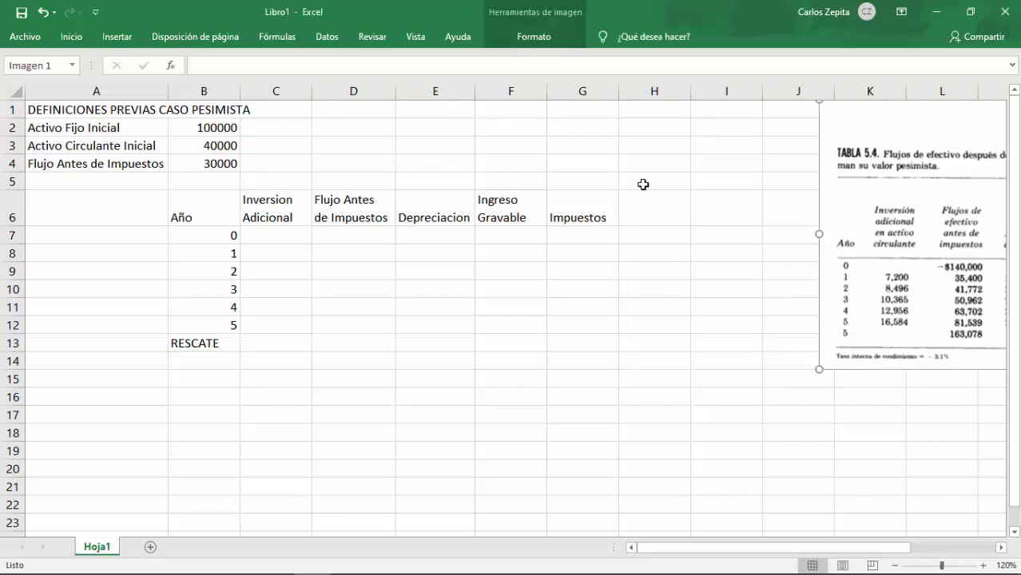
left_click(277, 91)
right_click(281, 95)
left_click(326, 201)
Step: Enter the two-line heading "Tasa de Inflacion" in cell C6 of the new column
left_click(296, 208)
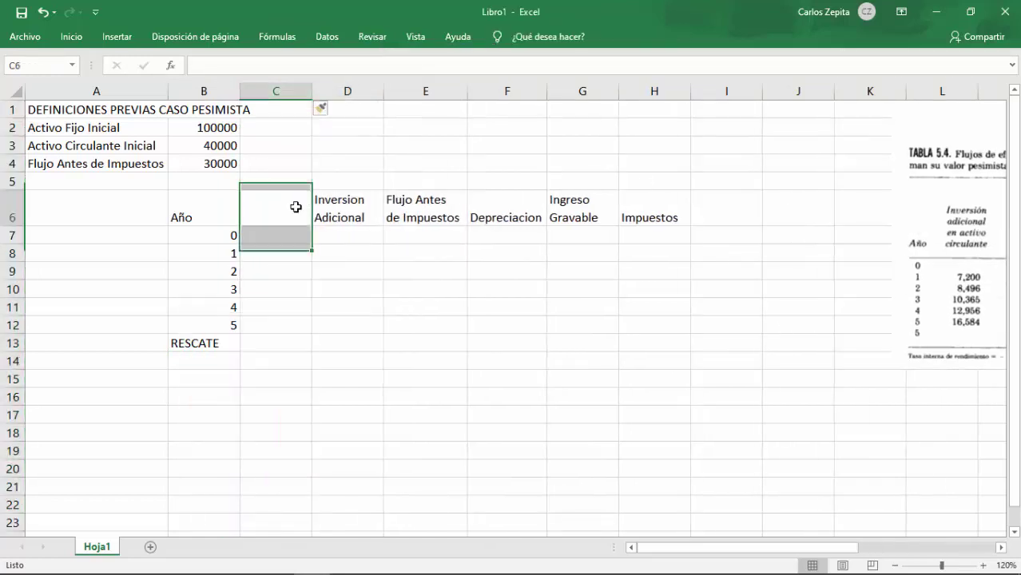
type("Tasa de Inflacion")
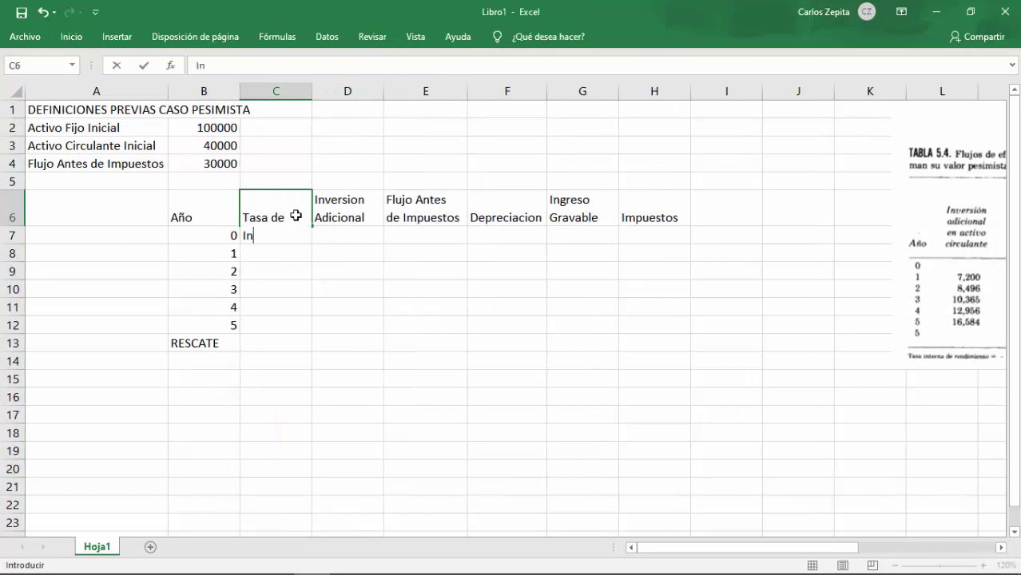
key("Return")
Step: Enter the inflation rates 18, 18, 22, 25 and 28 for years 1 to 5 in C8:C12
left_click(271, 252)
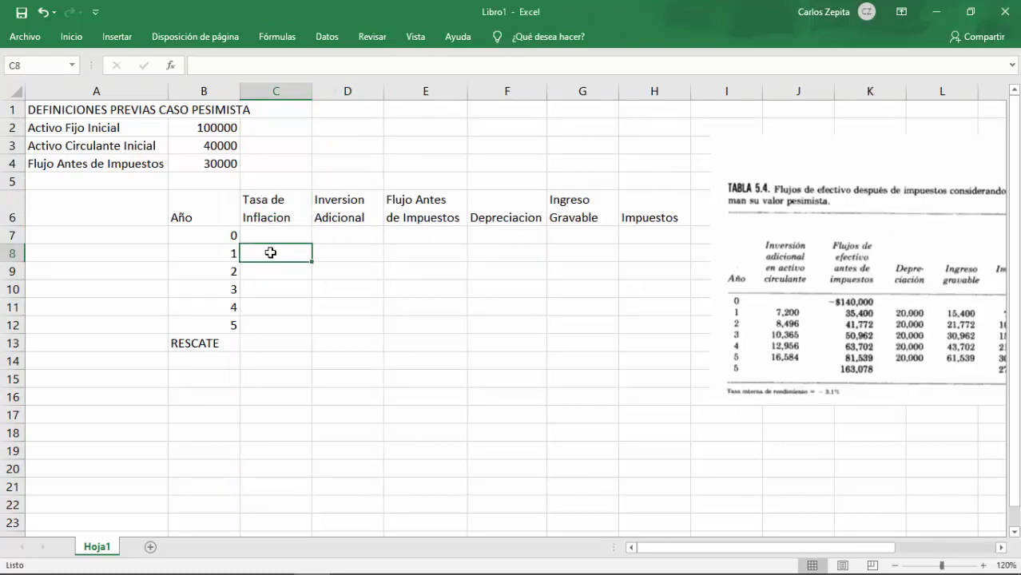
type("18")
key("Return")
type("18")
key("Return")
type("22")
key("Return")
type("25")
key("Return")
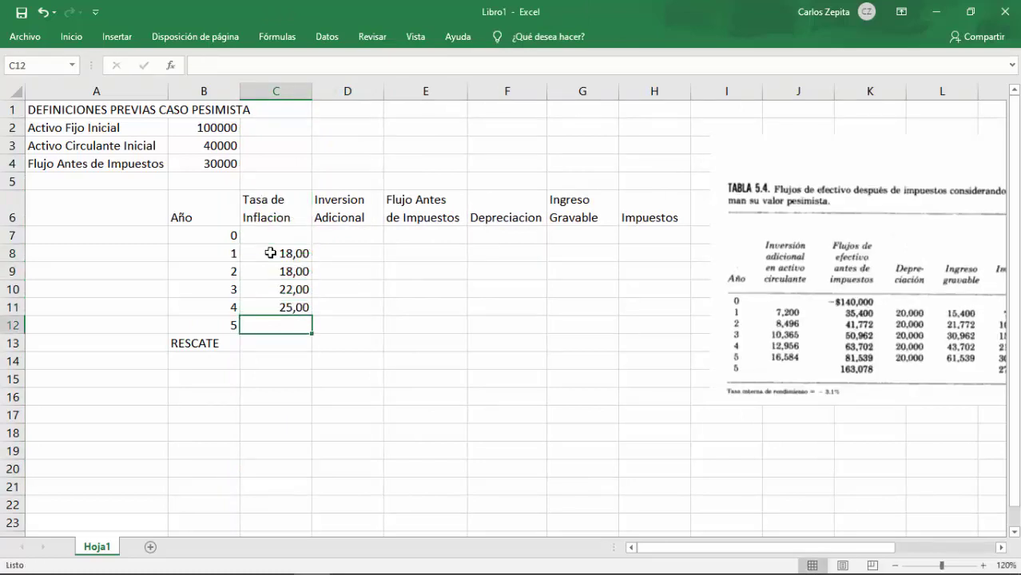
type("28")
Step: Set the year 1 inflation factor in C8 to 1,18 and calculate year 2 in C9 as =C8*1,18
left_click(271, 253)
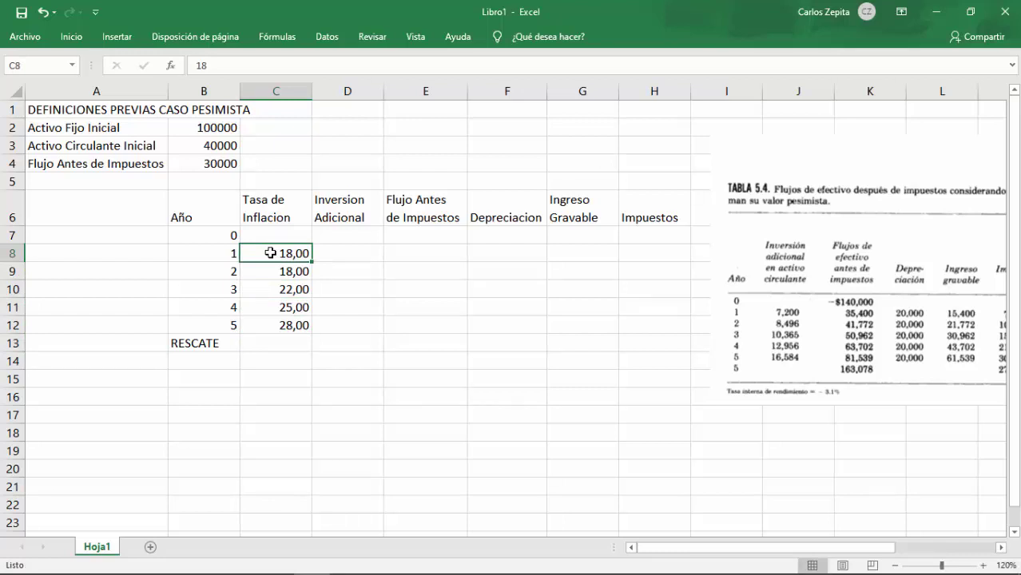
type("0,18")
key("Return")
type("=")
left_click(286, 255)
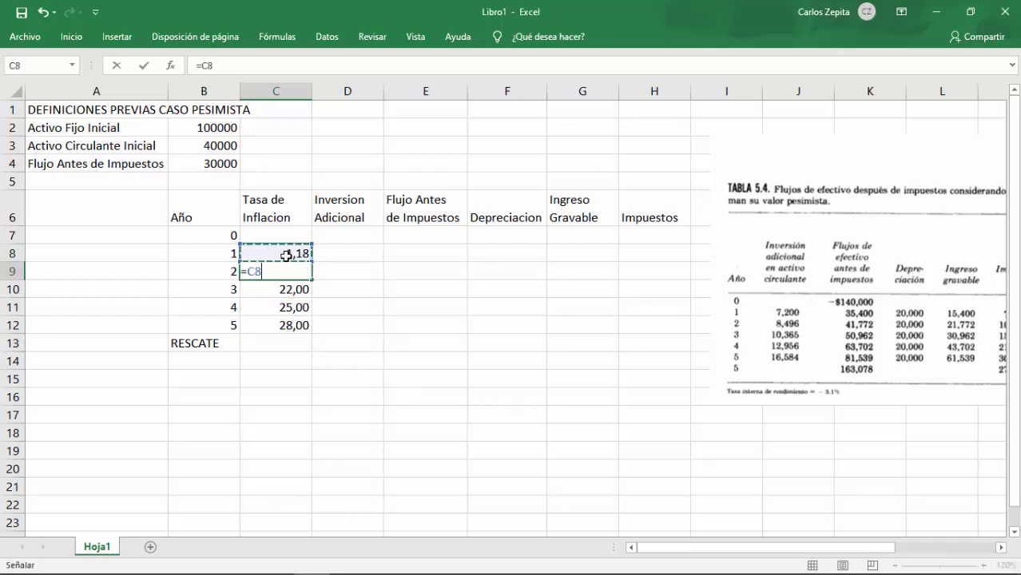
type("*1,18")
key("Return")
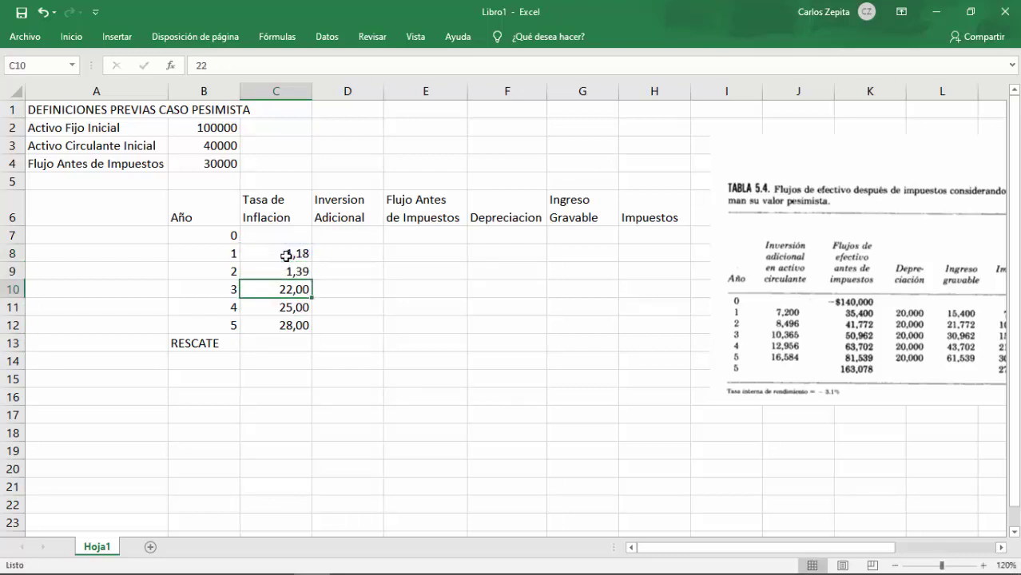
Step: Calculate the inflation factors for years 3 to 5 in C10:C12 by multiplying each preceding year's factor by 1,22, 1,25 and 1,28
type("=")
left_click(293, 271)
type("*1,22")
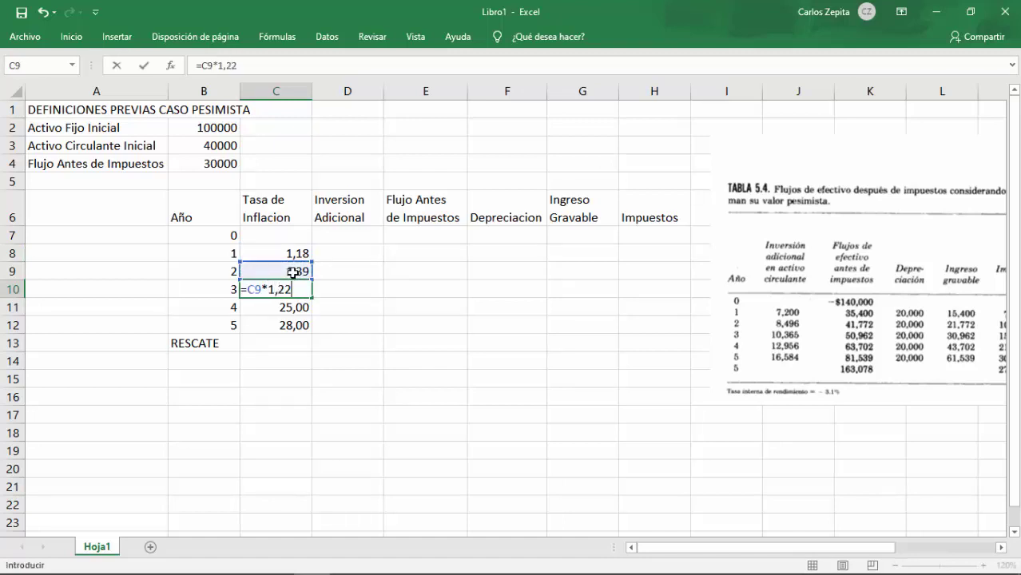
key("Return")
type("=")
left_click(293, 287)
type("*1,25")
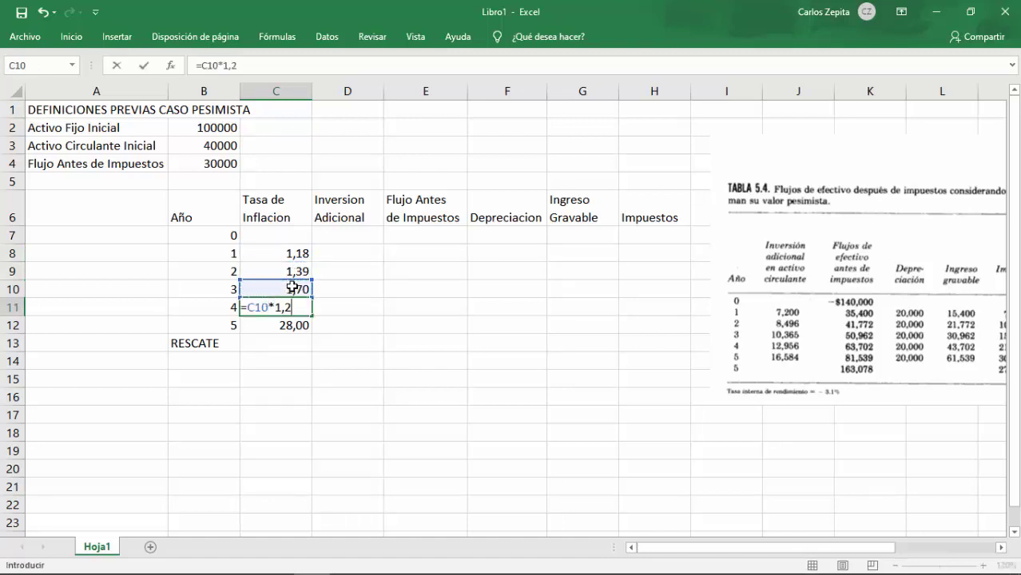
key("Return")
type("=")
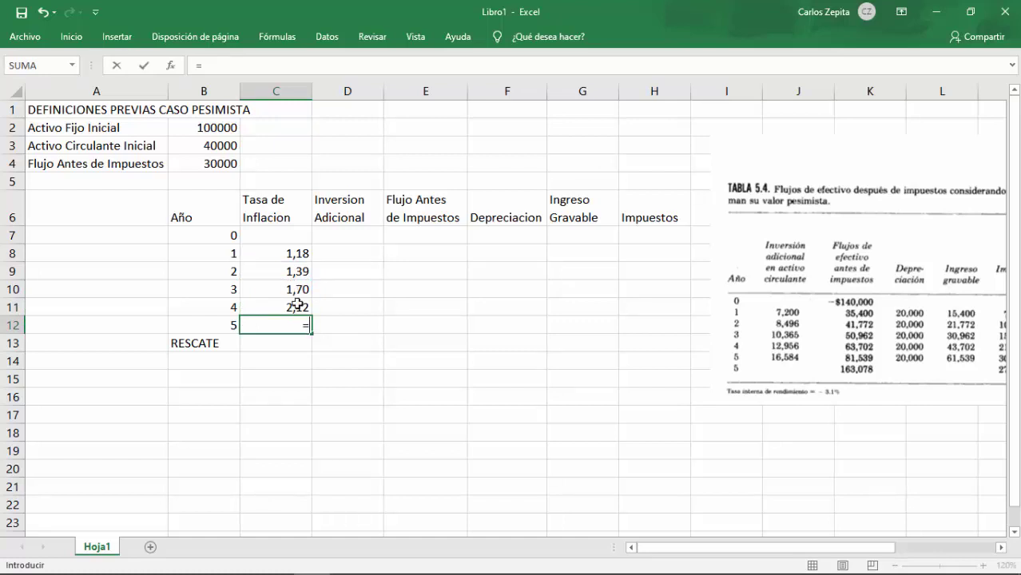
left_click(297, 304)
type("*1,28")
key("Return")
Step: Switch to Notepad and replace the note with "Esos valores aparecen en el texto, COMO tasa de INFLACION PESIMISTA."
key("alt+Tab")
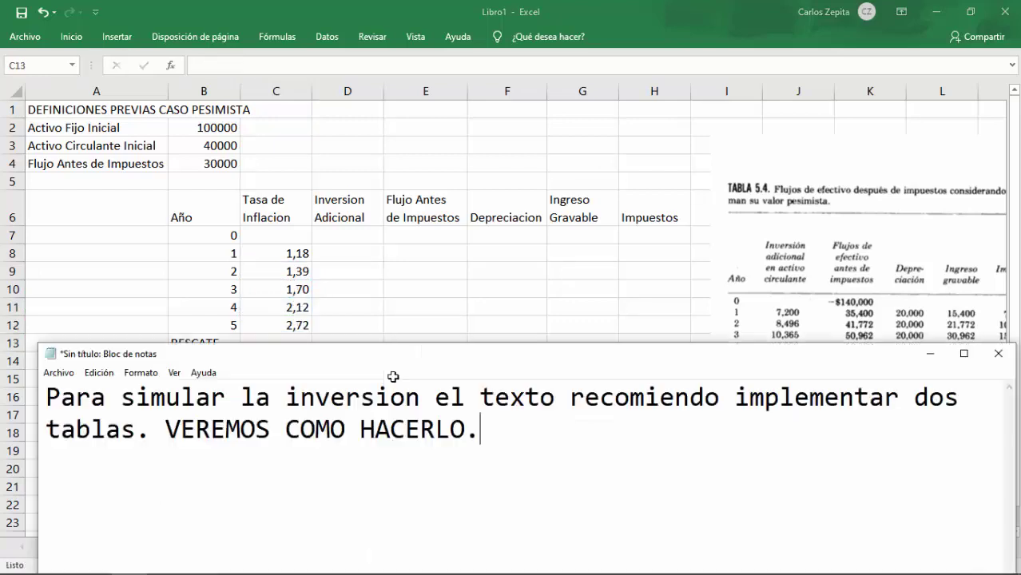
key("ctrl+a")
key("Delete")
type("Esos valores aparece")
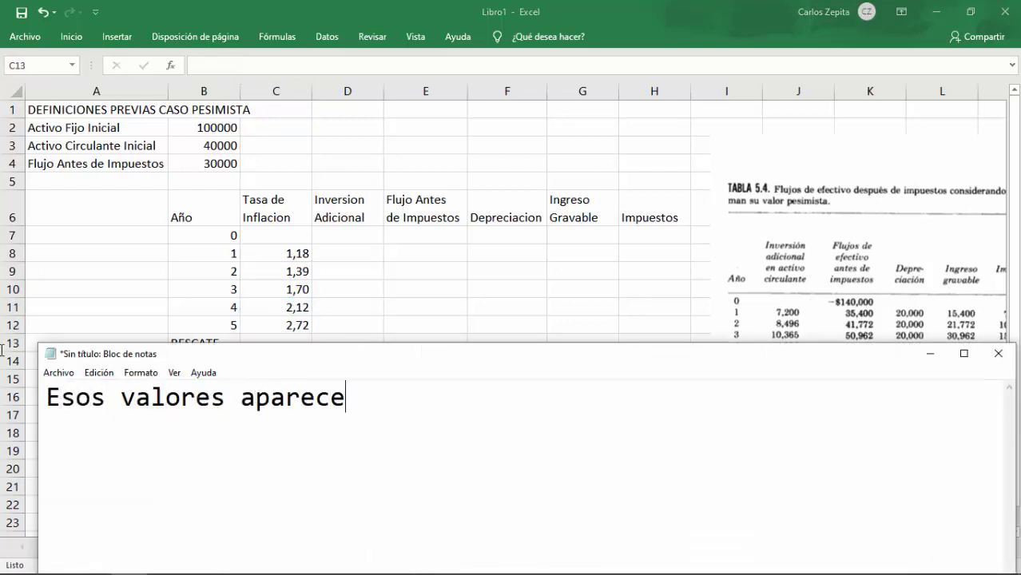
type("n en el texto, COMO ")
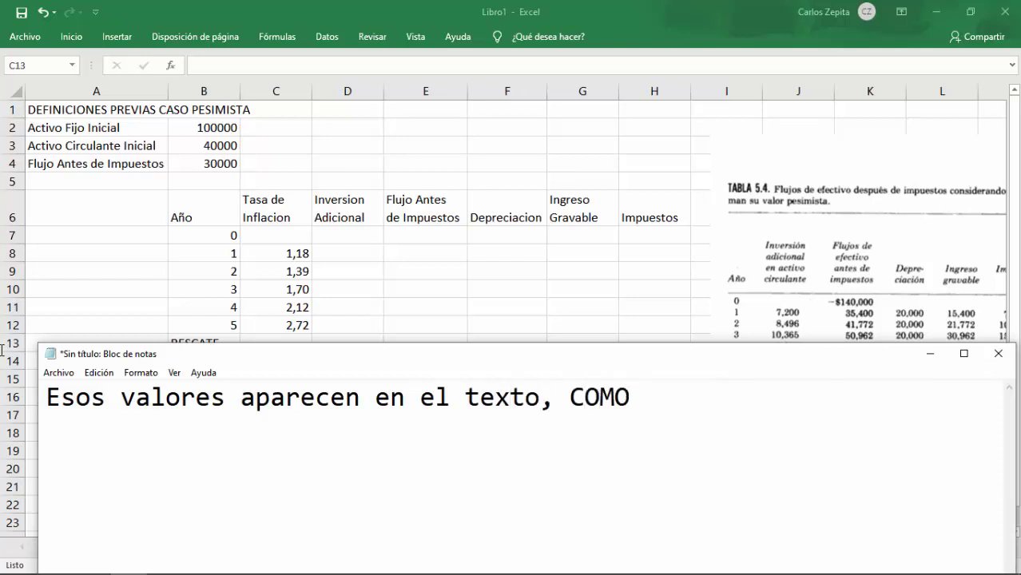
type("tasa de INFLACION P")
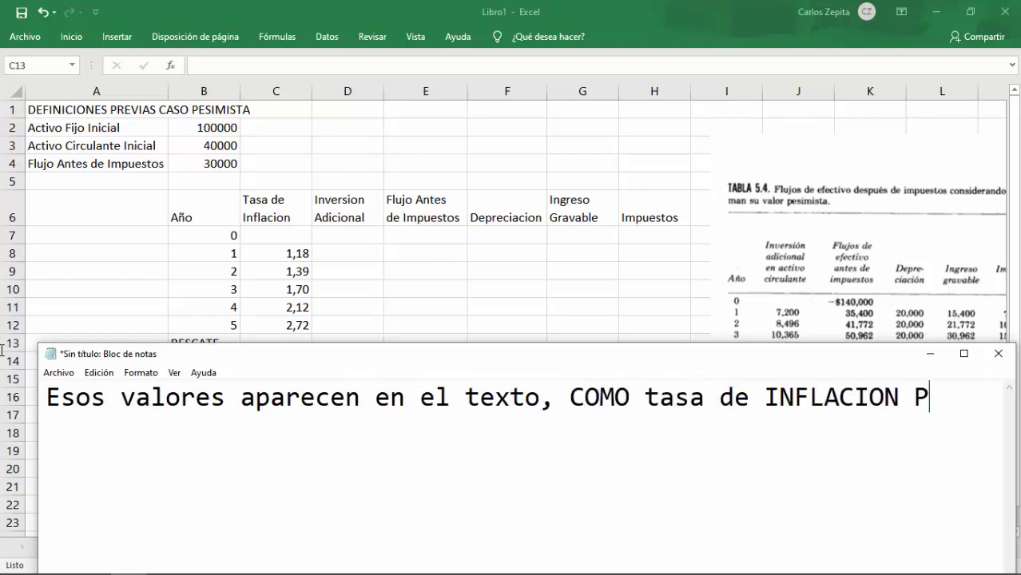
type("ESIMISTA.")
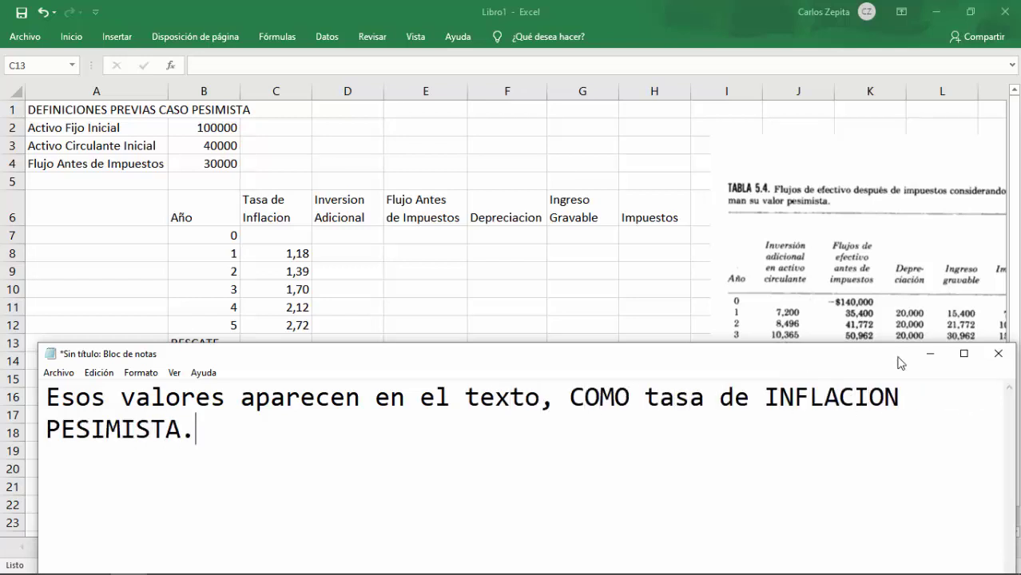
Step: Return to Excel and calculate the year 0 pre-tax cash flow in E7 as =-B2-B3
left_click(930, 354)
left_click(346, 234)
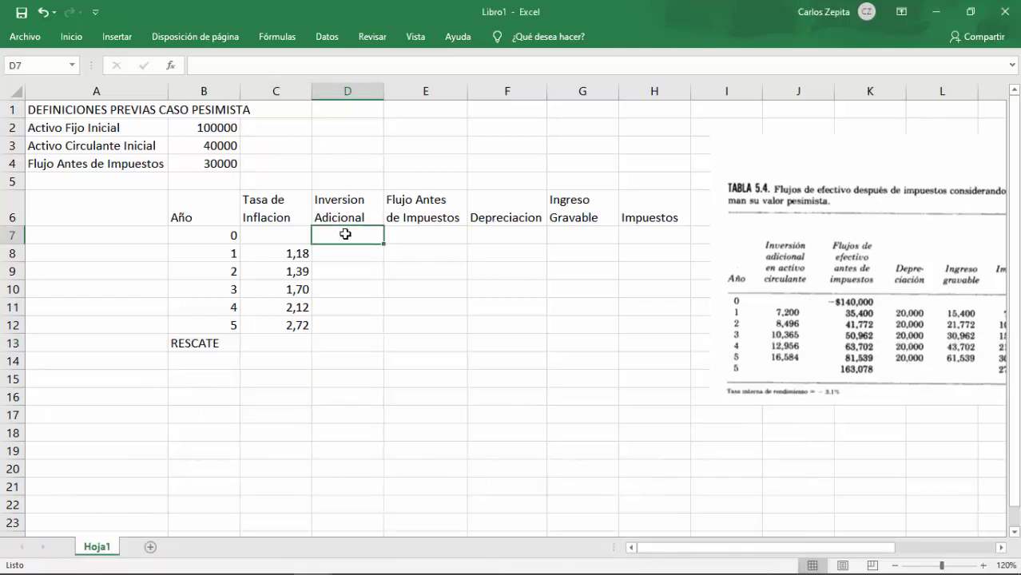
key("Right")
type("=")
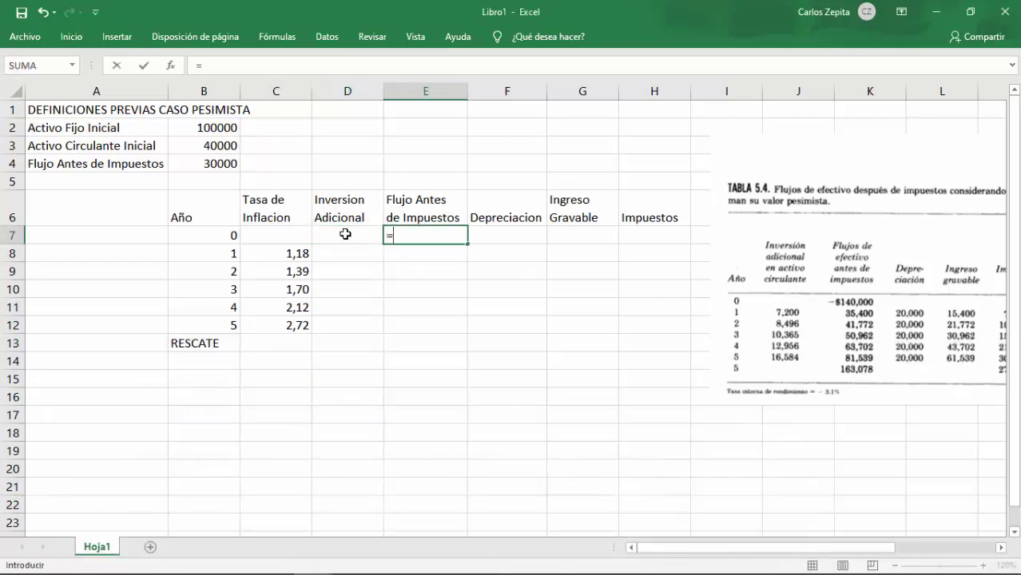
type("-")
left_click(227, 129)
type("-")
left_click(220, 145)
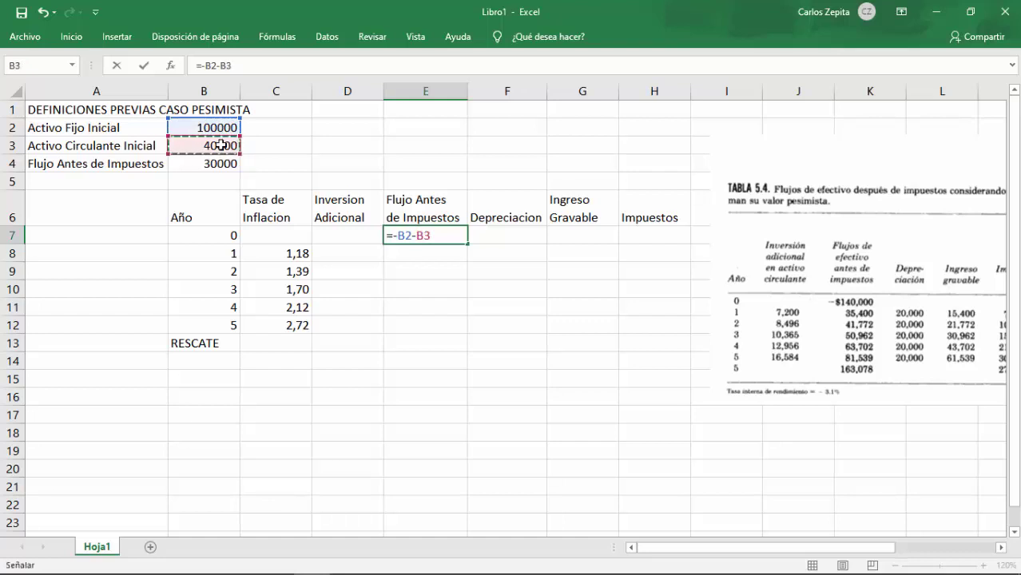
key("Return")
Step: Calculate the pre-tax flows for years 1 to 5 in E8:E12 by filling down =C8*$B$4, and display them without decimals
type("=")
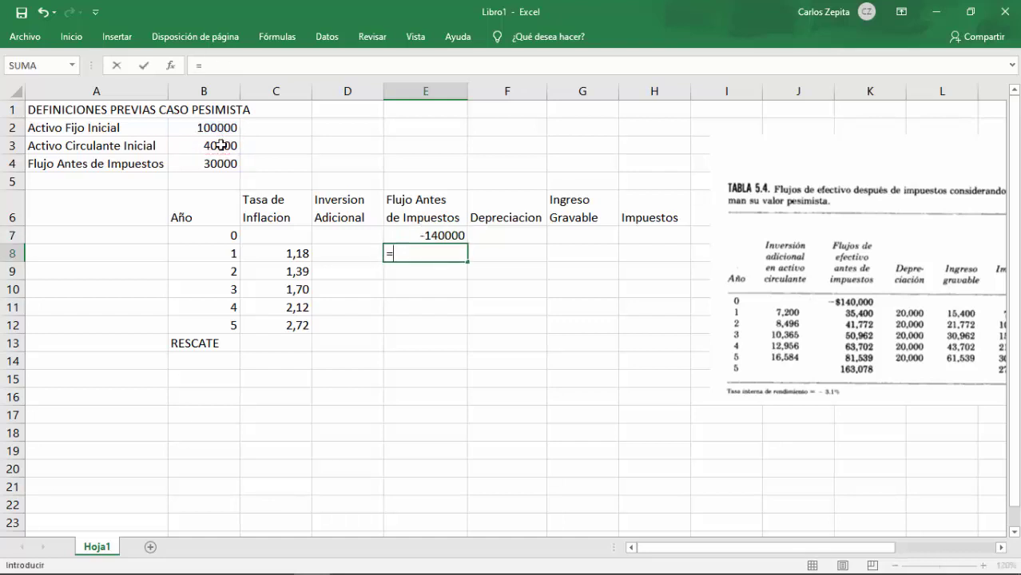
left_click(282, 253)
type("*")
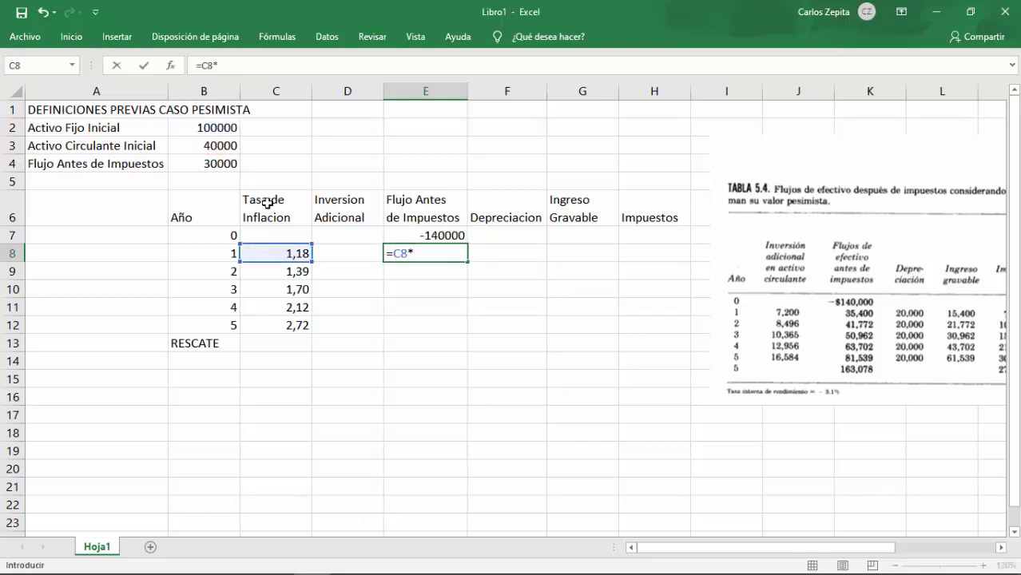
left_click(221, 165)
key("ctrl+Return")
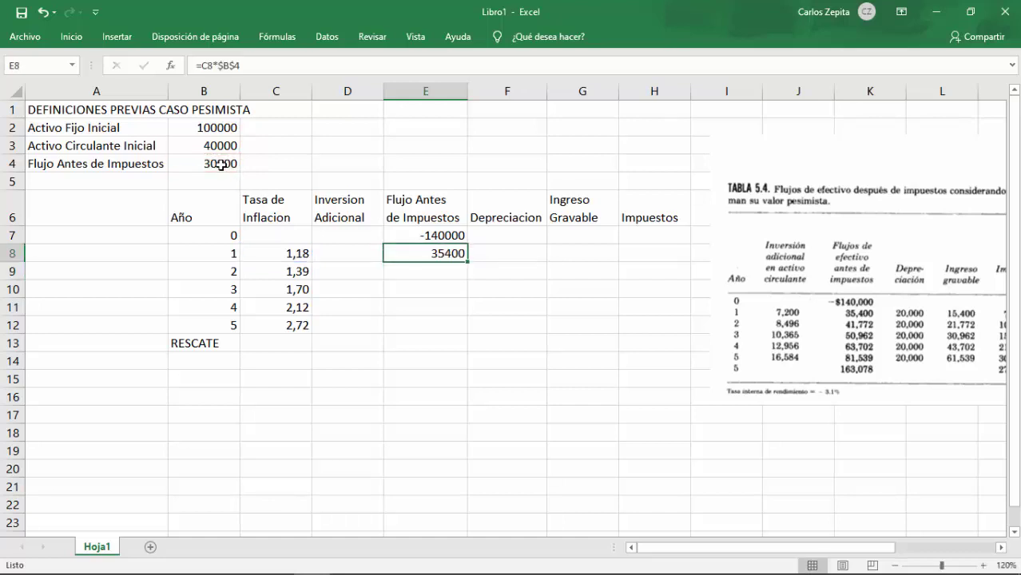
left_click_drag(468, 270, 466, 326)
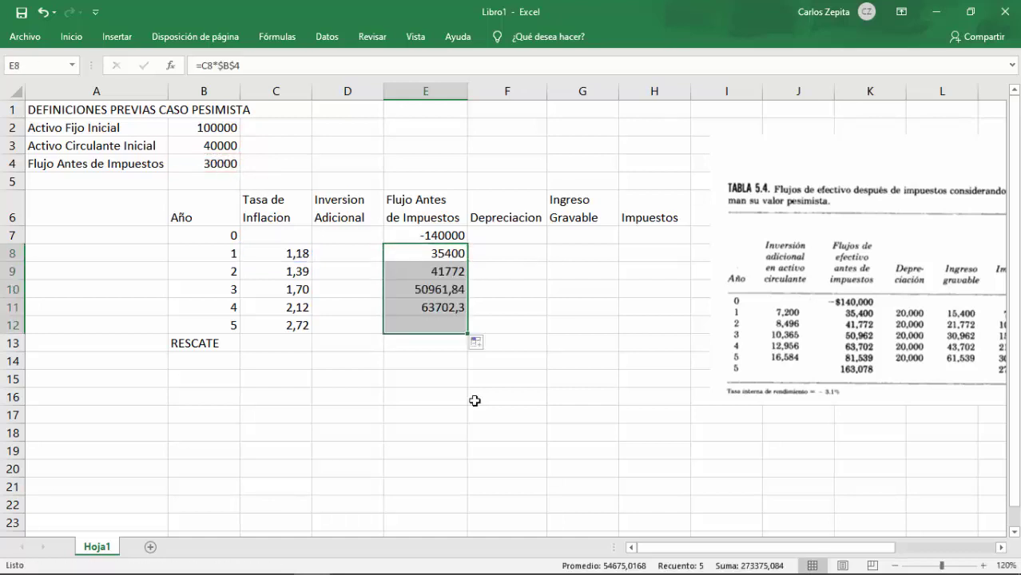
left_click(71, 37)
left_click(459, 89)
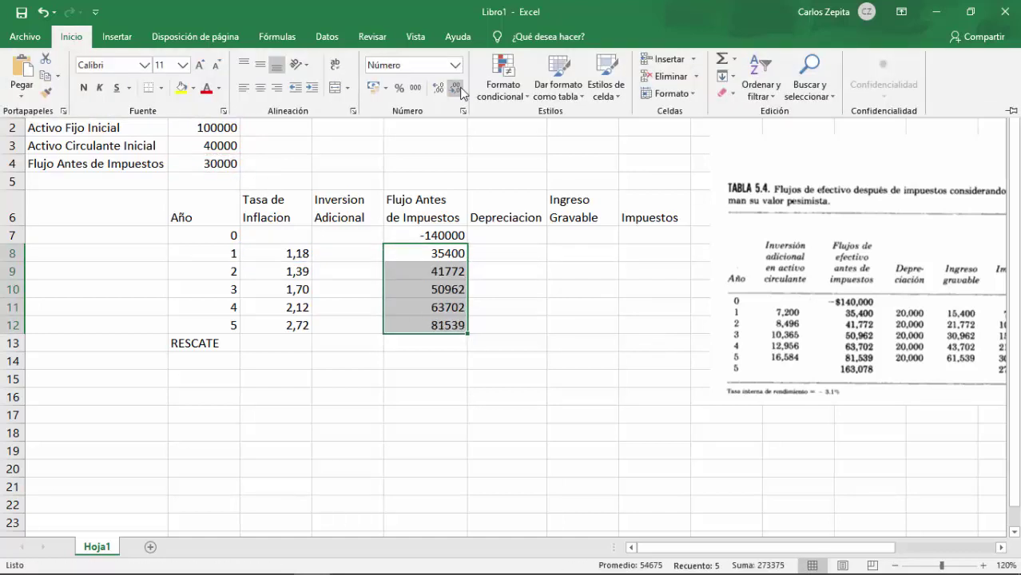
left_click(433, 380)
Step: Calculate the yearly depreciation for years 1 to 5 in F8:F12 by filling down =$B$2/5
key("Right")
key("Up")
key("Up")
key("Up")
key("Up")
key("Up")
key("Up")
key("Up")
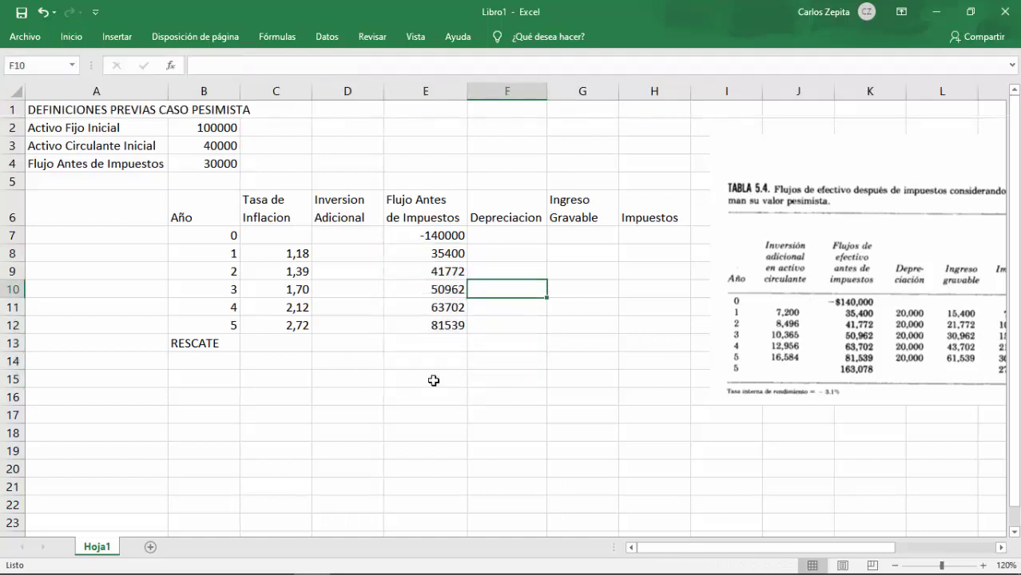
type("=")
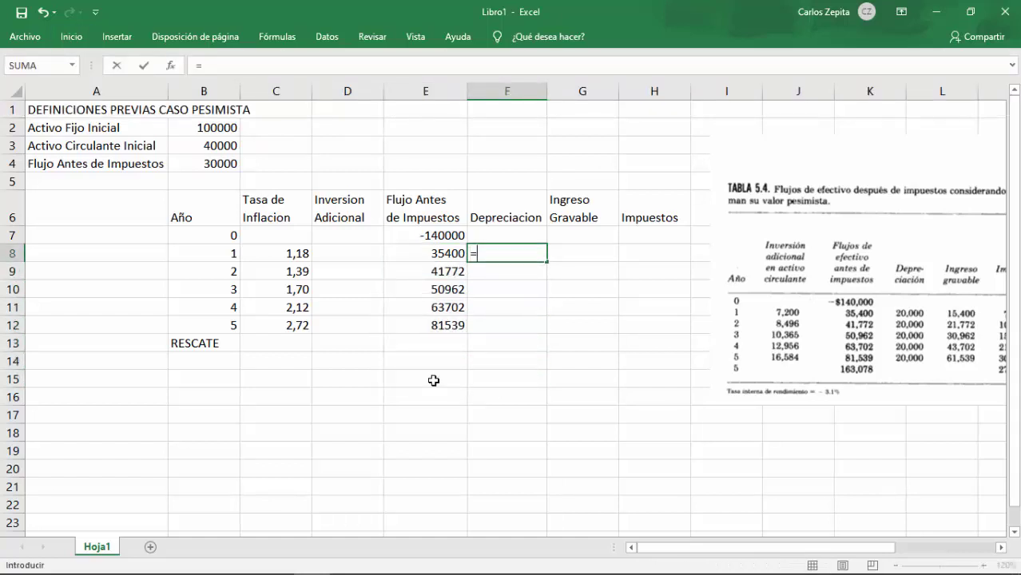
left_click(223, 129)
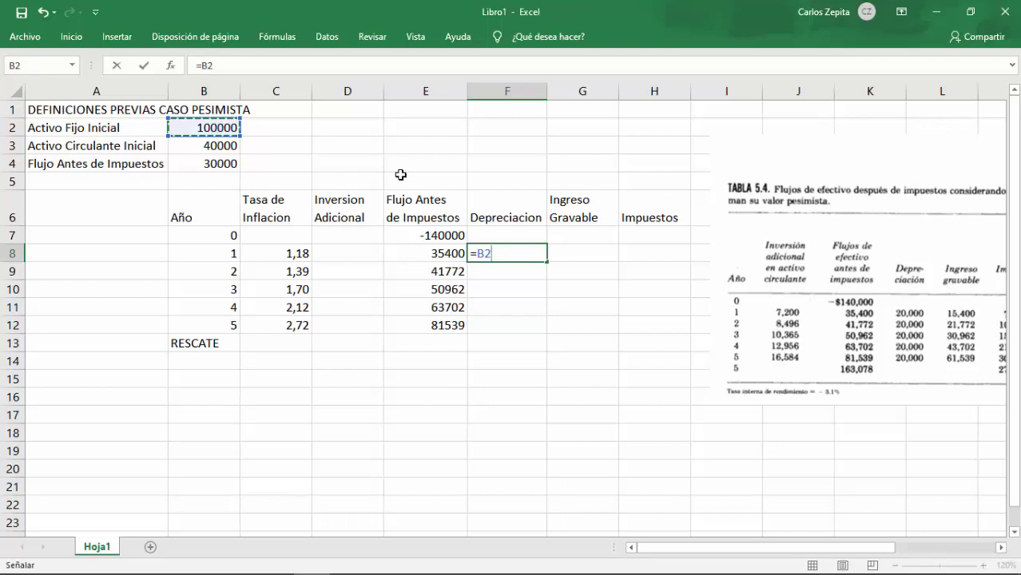
key("F4")
type("/5")
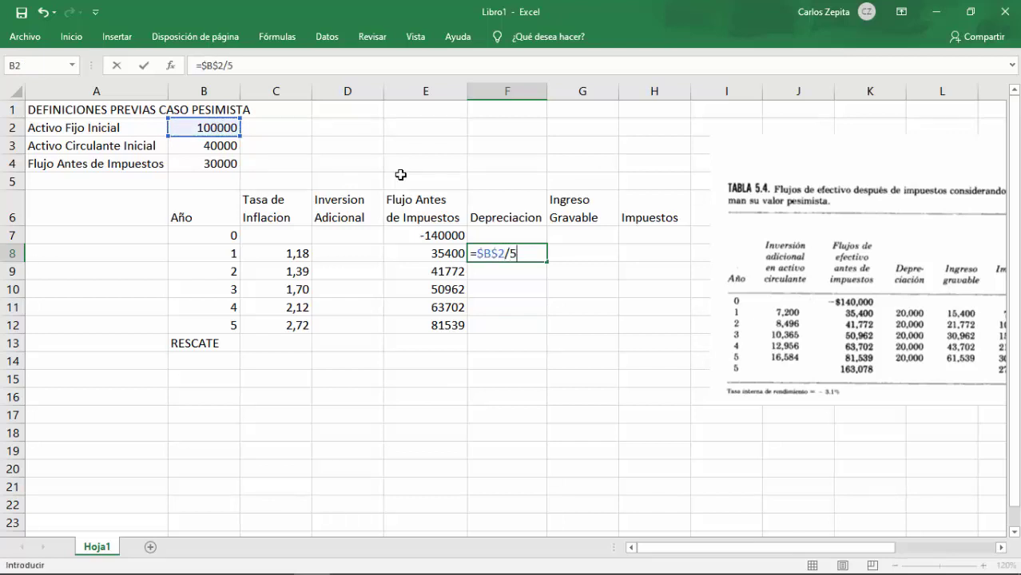
key("ctrl+Return")
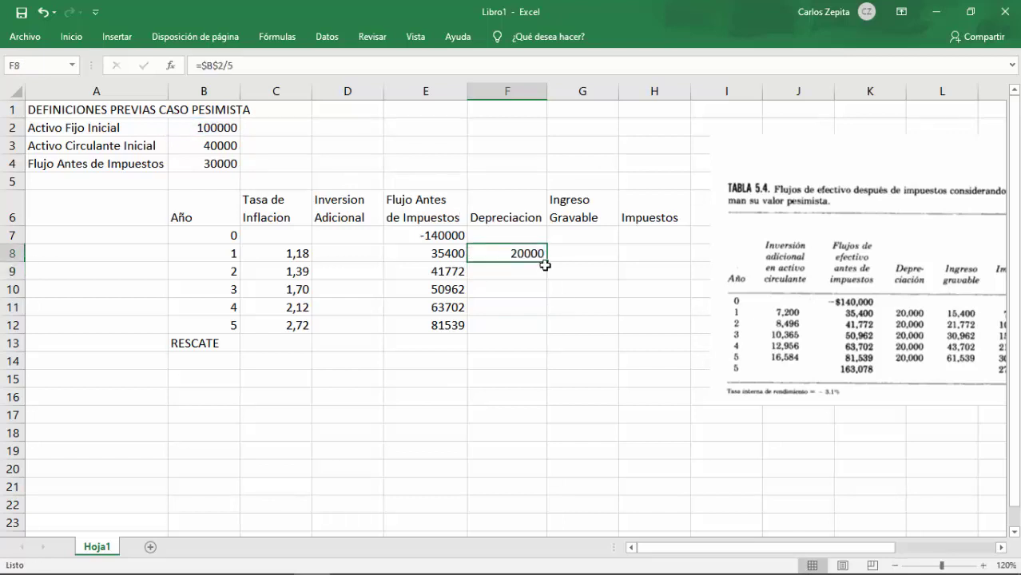
left_click_drag(544, 265, 547, 326)
left_click(475, 392)
Step: Switch to Notepad and replace the note with "Dividido entre 5, porque son CINCO años del Emprendimiento."
key("alt+Tab")
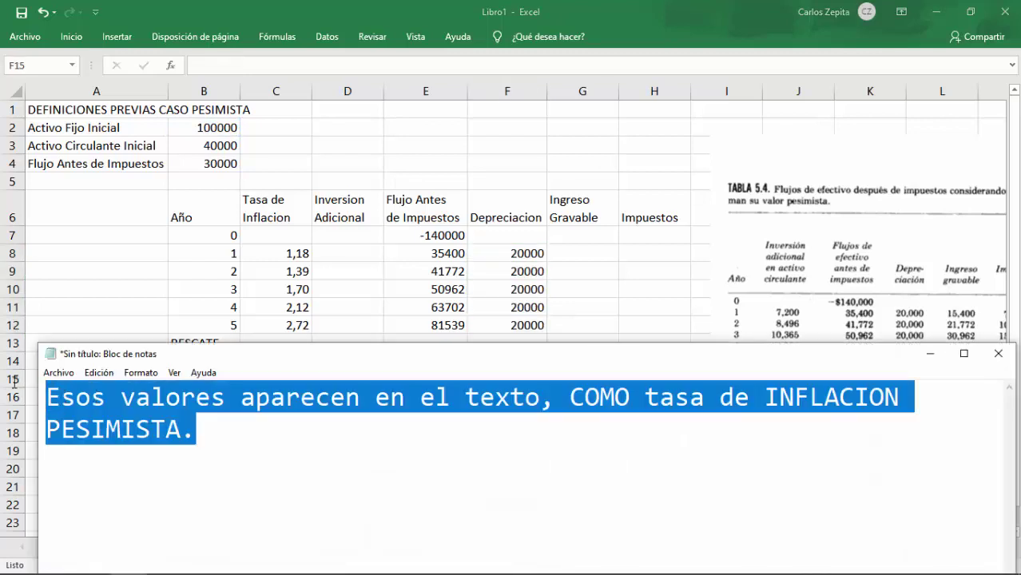
type("Dividido entre 5, por")
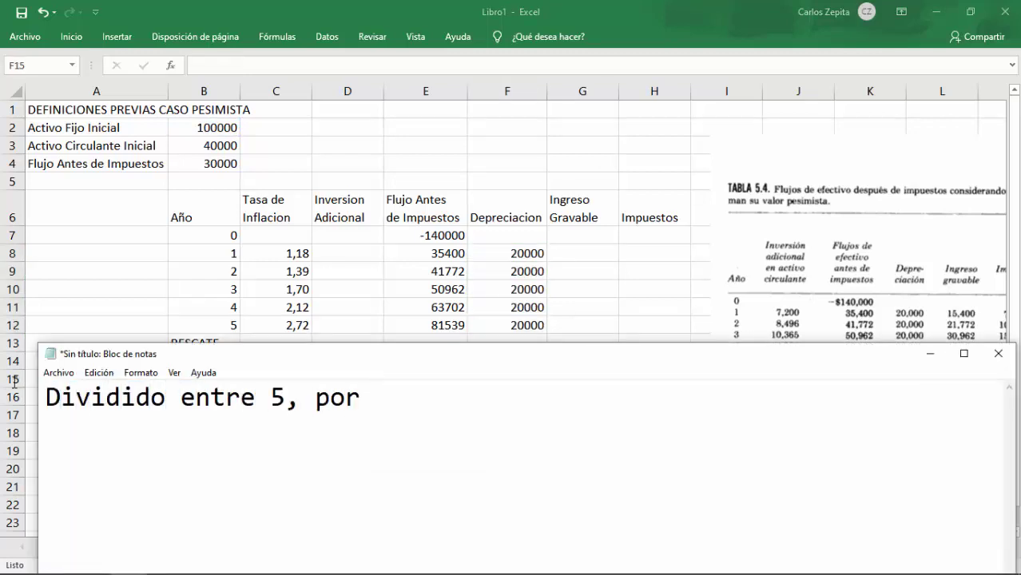
type("que son CINCO años de ")
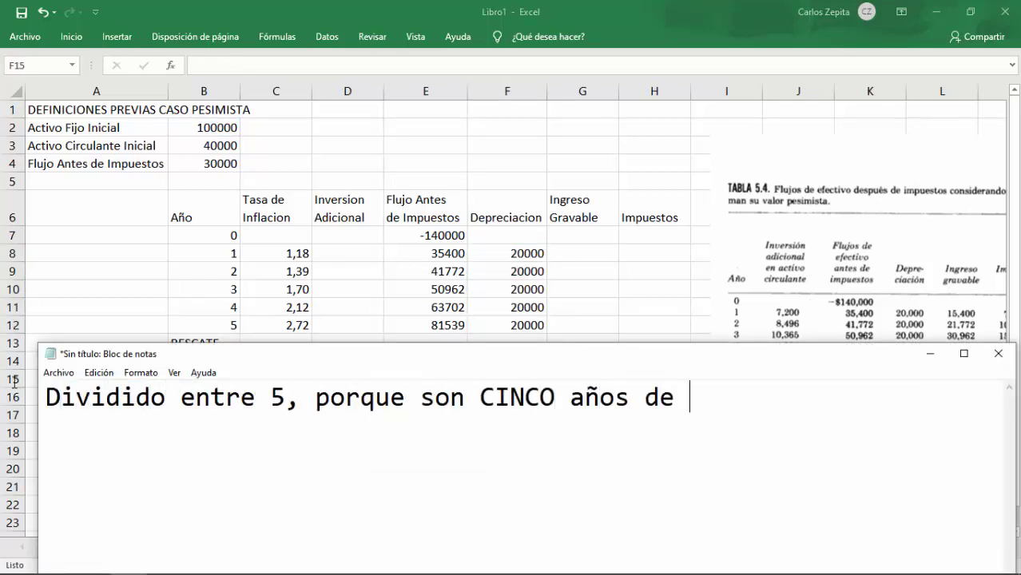
type(" Emprendimiento.")
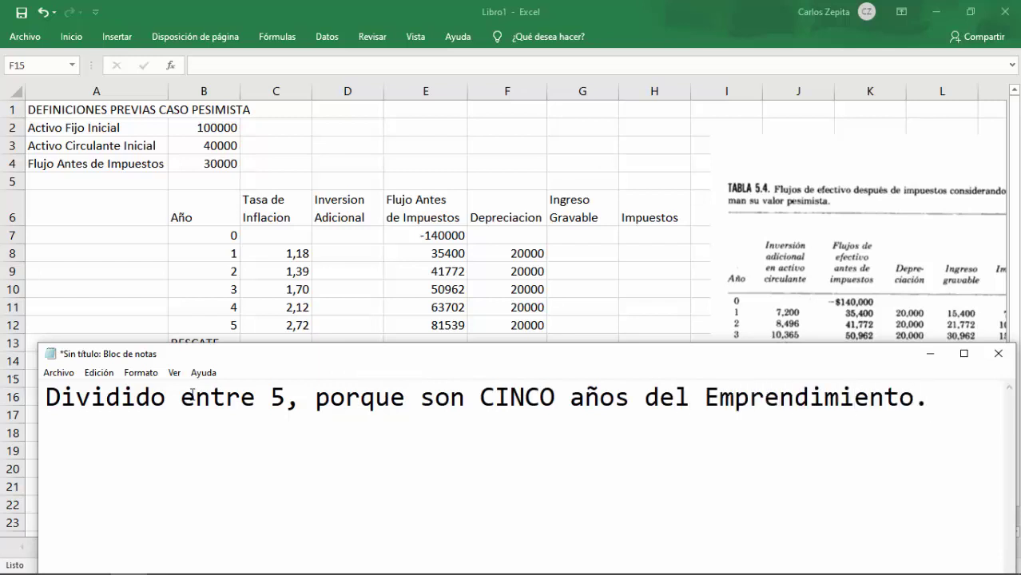
Step: Return to Excel and calculate the taxable income for years 1 to 5 in G8:G12 by filling down =E8-F8
left_click(929, 354)
left_click(593, 252)
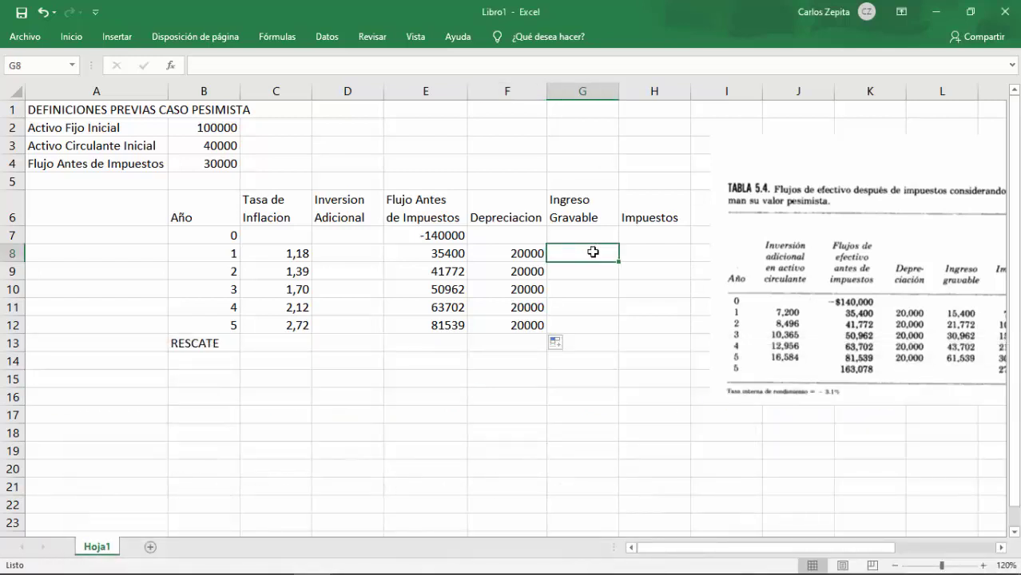
type("=")
left_click(435, 253)
type("-")
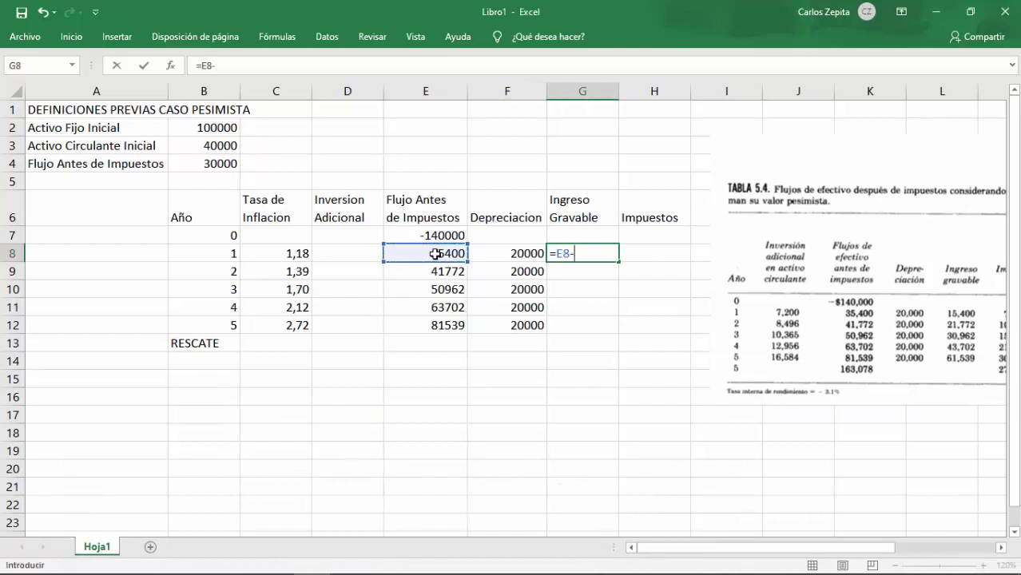
left_click(510, 257)
key("Return")
key("Up")
left_click_drag(618, 261, 616, 326)
left_click(622, 382)
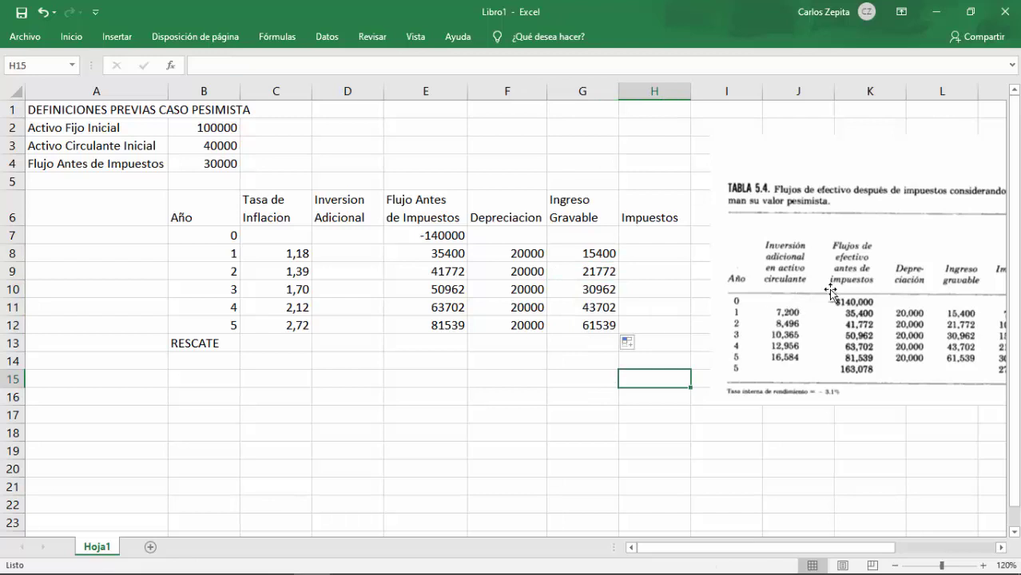
Step: Fit the widths of columns C through H to their contents
double_click(311, 91)
double_click(366, 91)
double_click(436, 91)
double_click(514, 91)
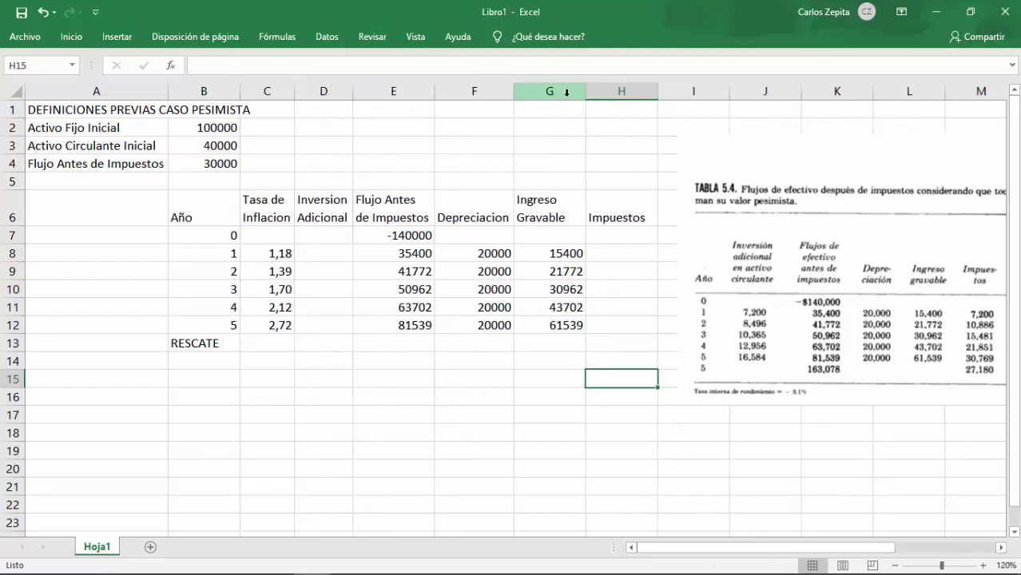
double_click(585, 91)
double_click(640, 91)
Step: Calculate the taxes for years 1 to 5 in H8:H12 by filling down =$B$5*G8, using the Impuestos rate of 0,5
left_click(589, 254)
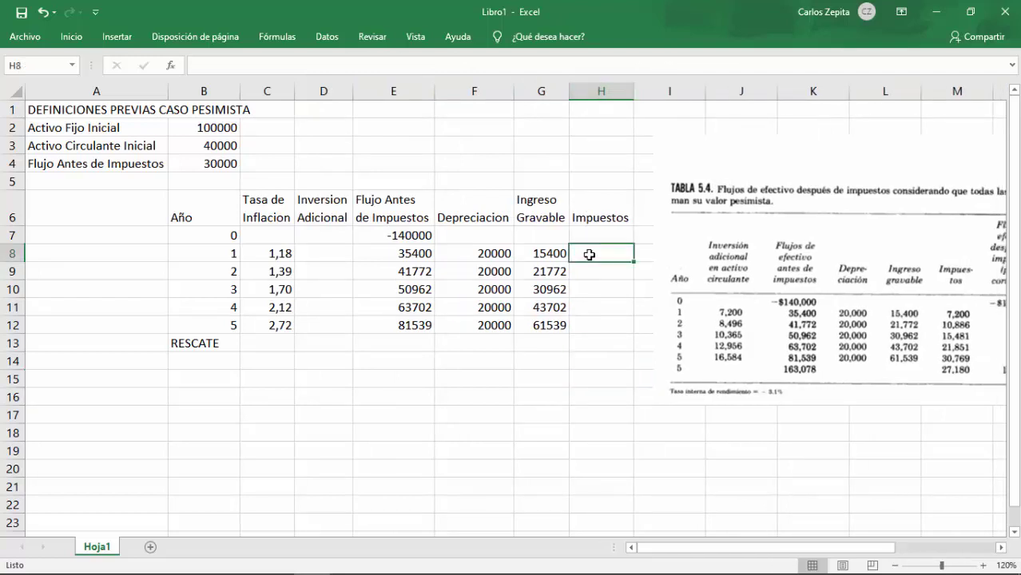
type("=")
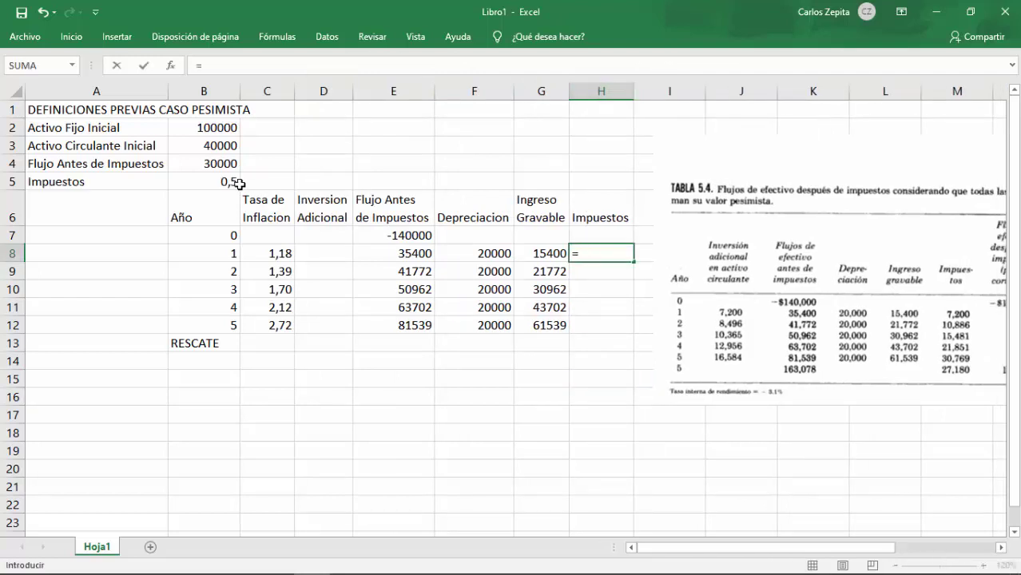
left_click(238, 183)
key("F4")
type("*")
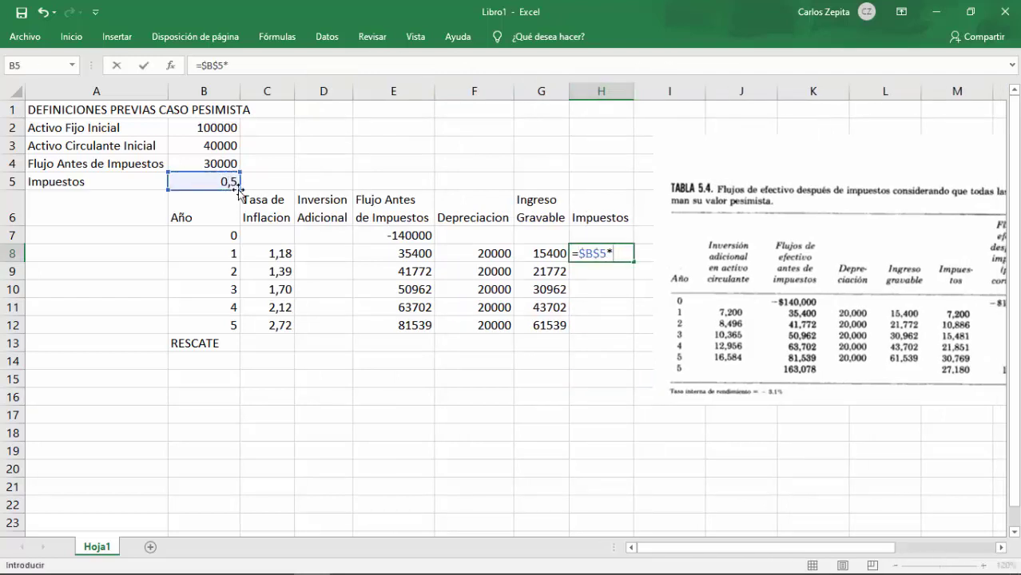
left_click(540, 251)
key("ctrl+Return")
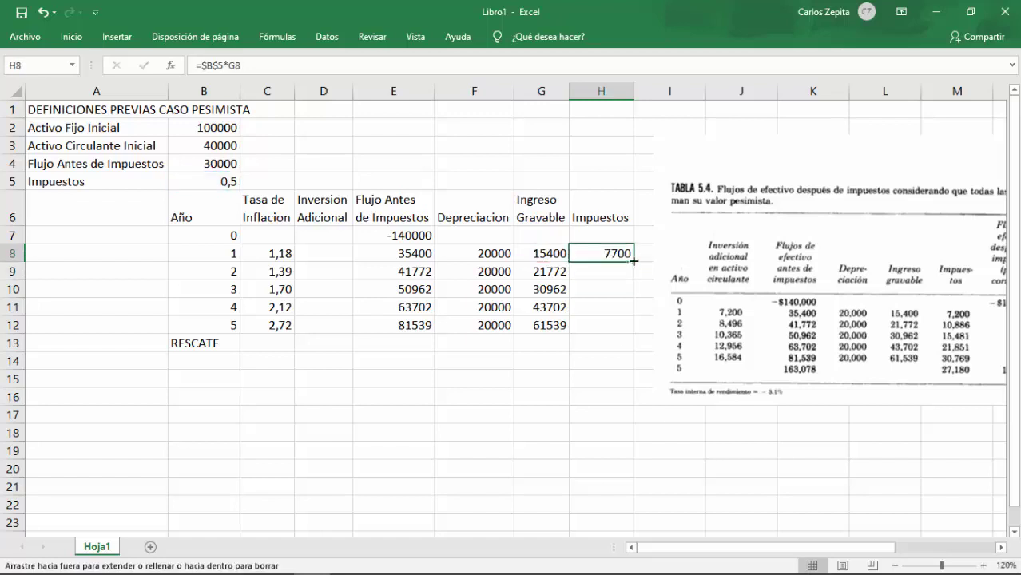
double_click(633, 262)
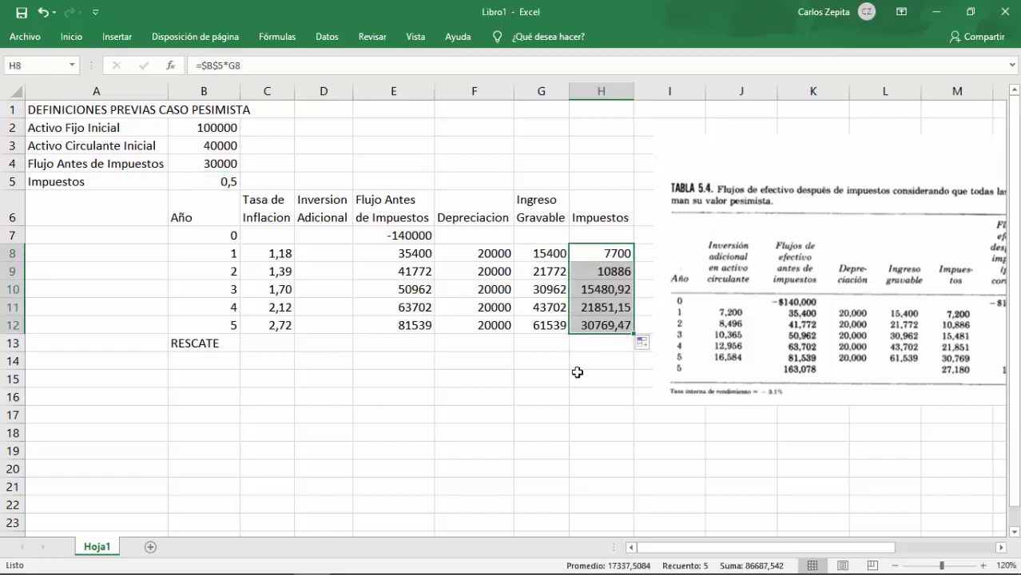
Step: Display the tax amounts in H8:H12 without decimals
left_click(71, 37)
left_click(455, 88)
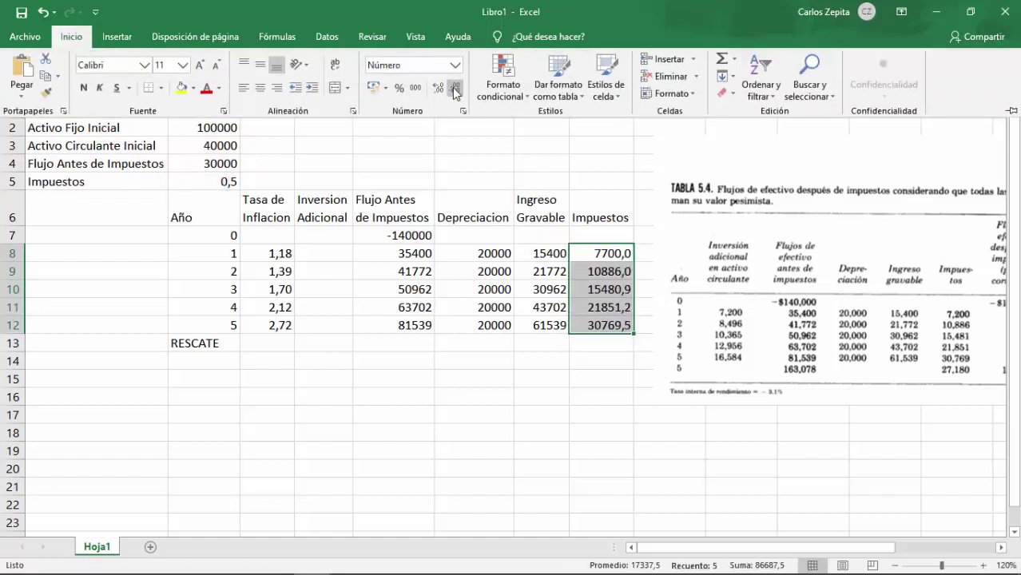
left_click(454, 89)
left_click(564, 378)
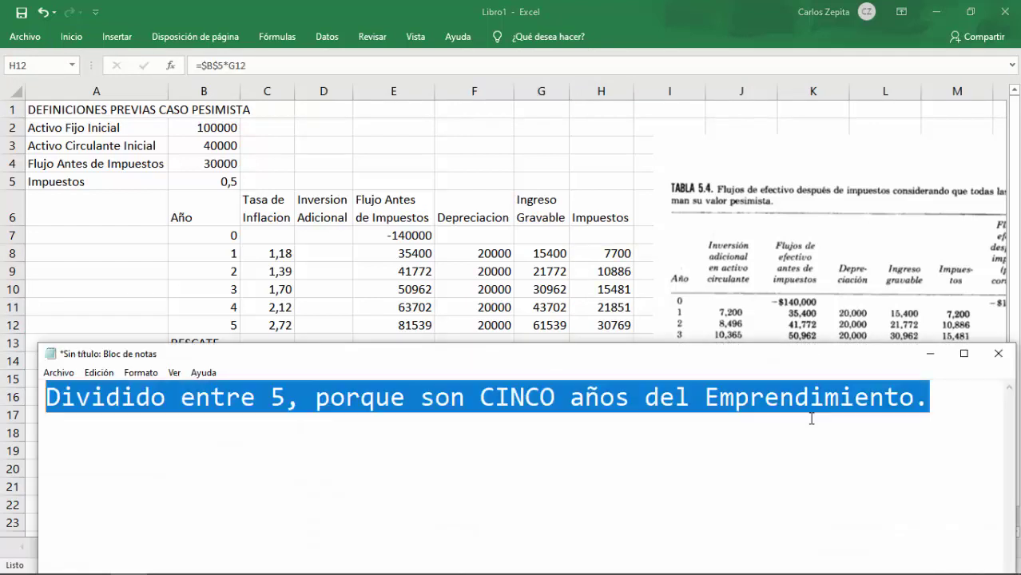
Step: In Notepad, lower the window and replace the note with "Hasta ahora todos los datos coinciden, PERO no se ha calculado la "inversion adicional en activo circulante"."
key("Delete")
left_click_drag(763, 346, 765, 415)
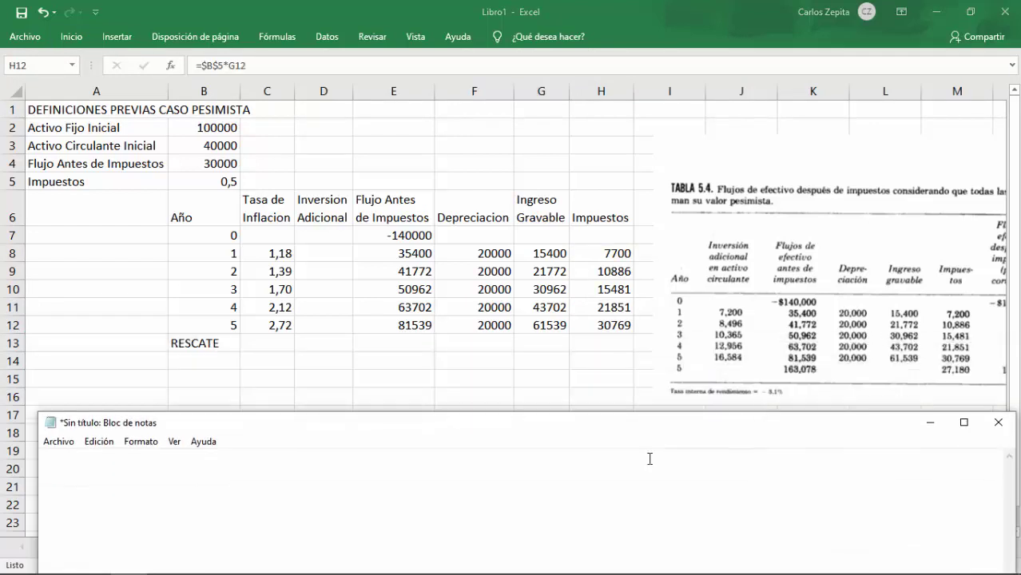
type("Hasta ahora todos los datos con")
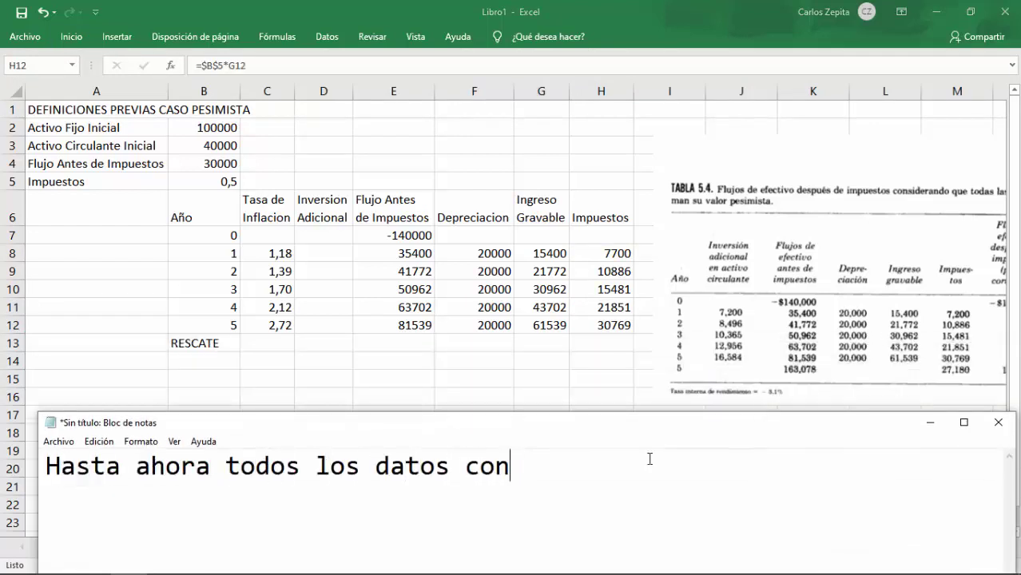
key("BackSpace")
type("inciden, ")
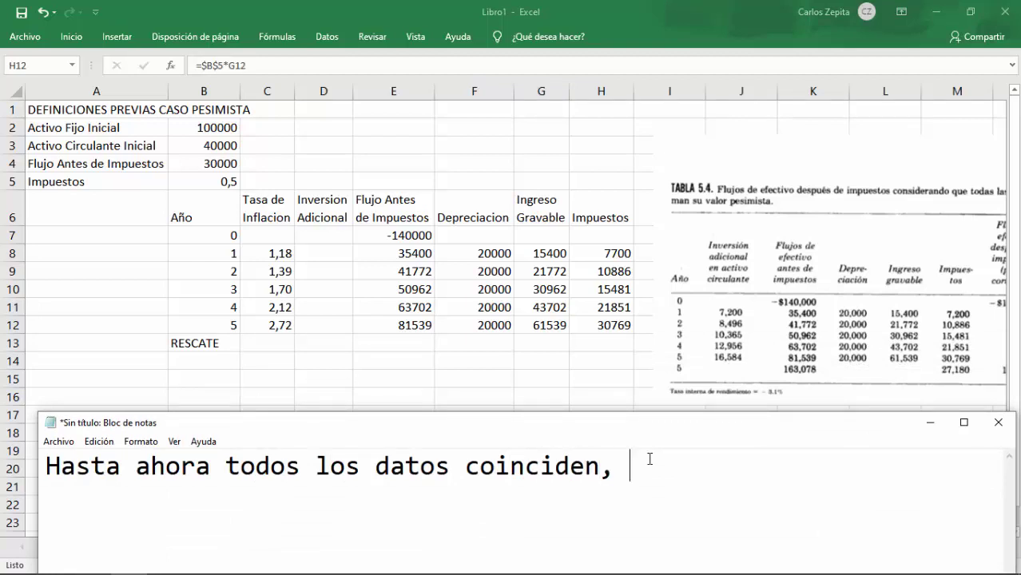
type("PERO no se ha calculado")
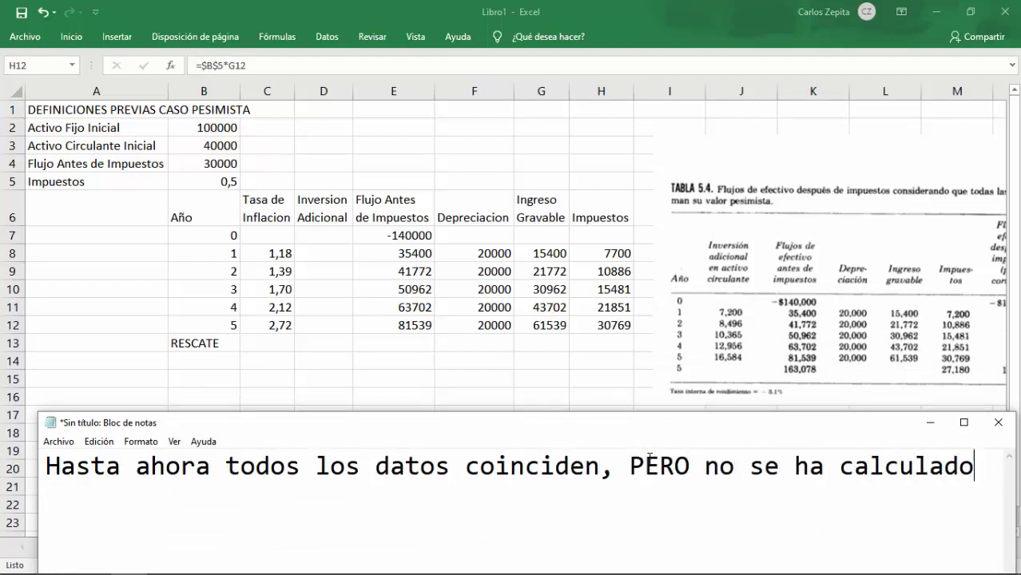
type(" la \"inversion adicional ")
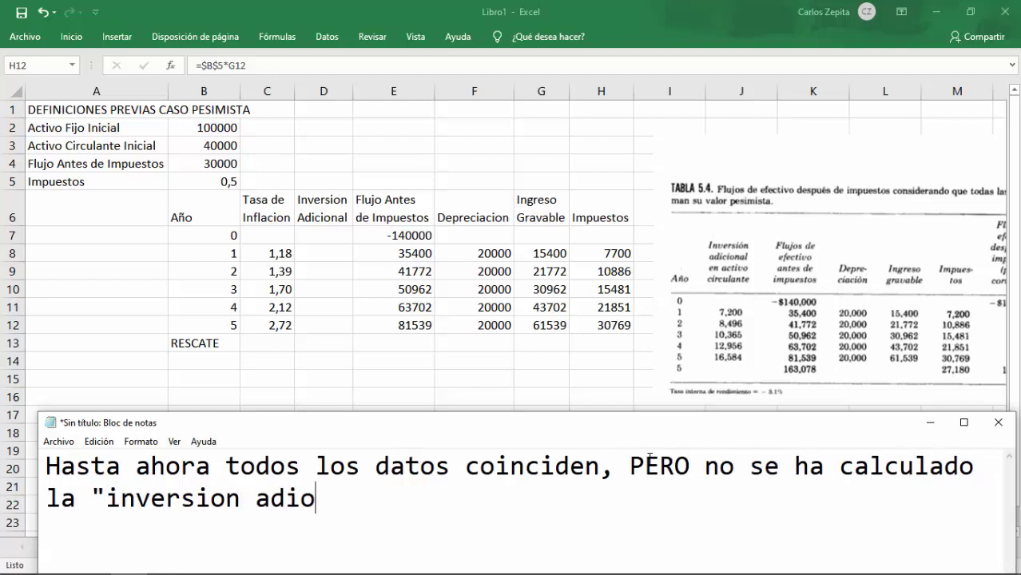
type("en activo circulante")
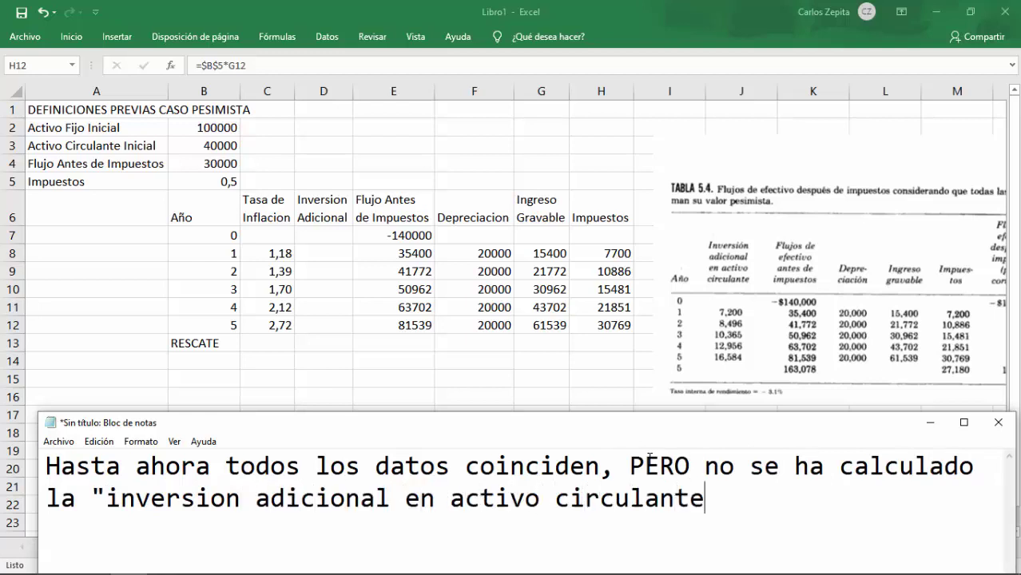
type("\".")
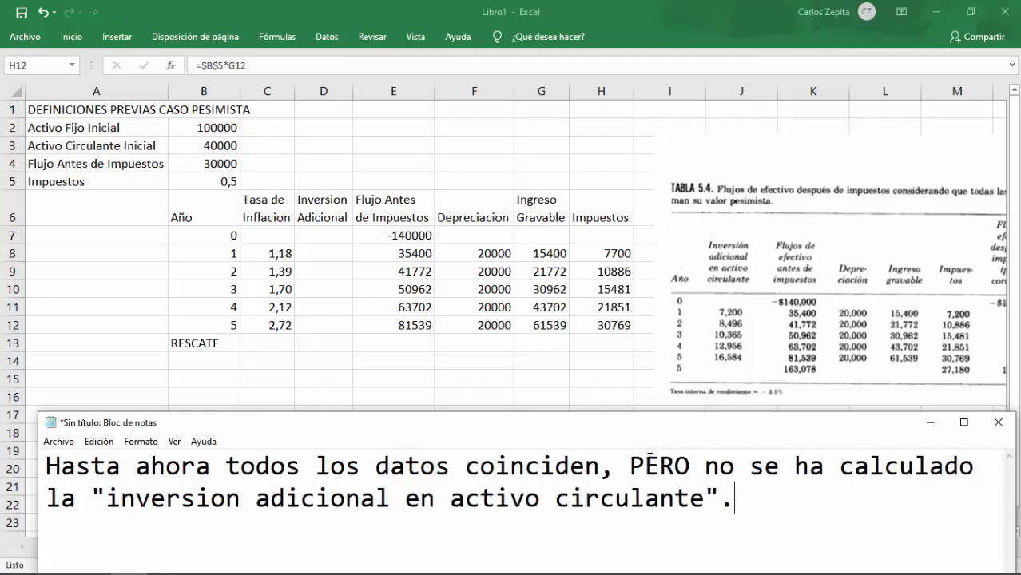
Step: Back in Excel, calculate the additional investment for years 1 to 5 in D8:D12 by filling down =0,203387*E8
left_click(930, 423)
left_click(323, 254)
type("=0,20")
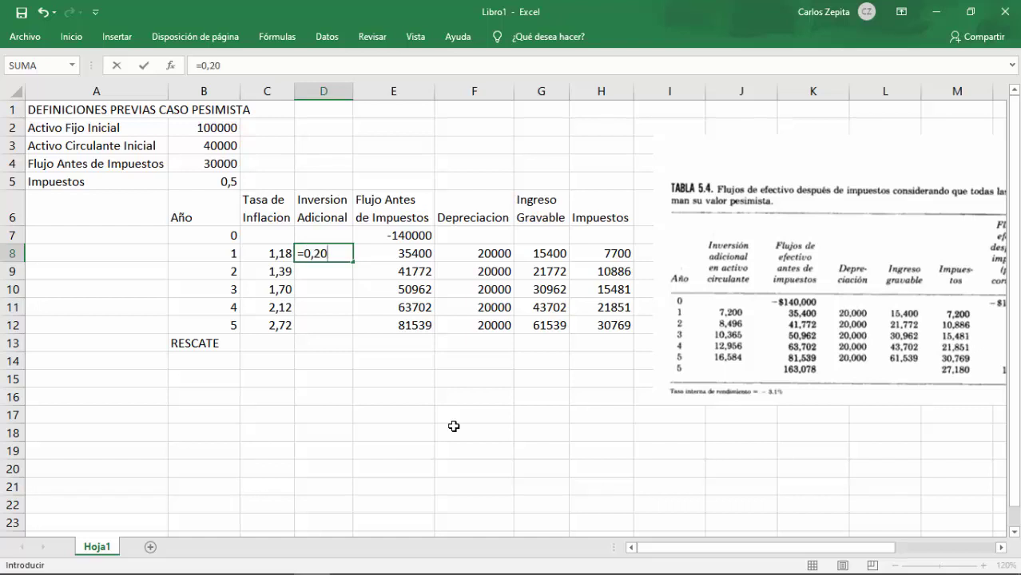
type("3387*")
left_click(421, 289)
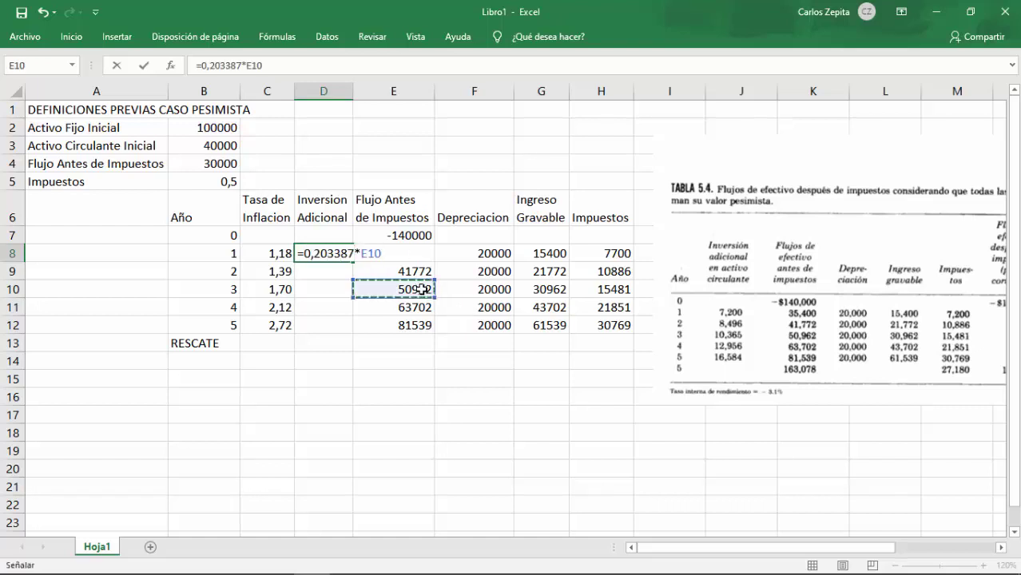
key("Up")
key("Up")
key("Return")
left_click(333, 258)
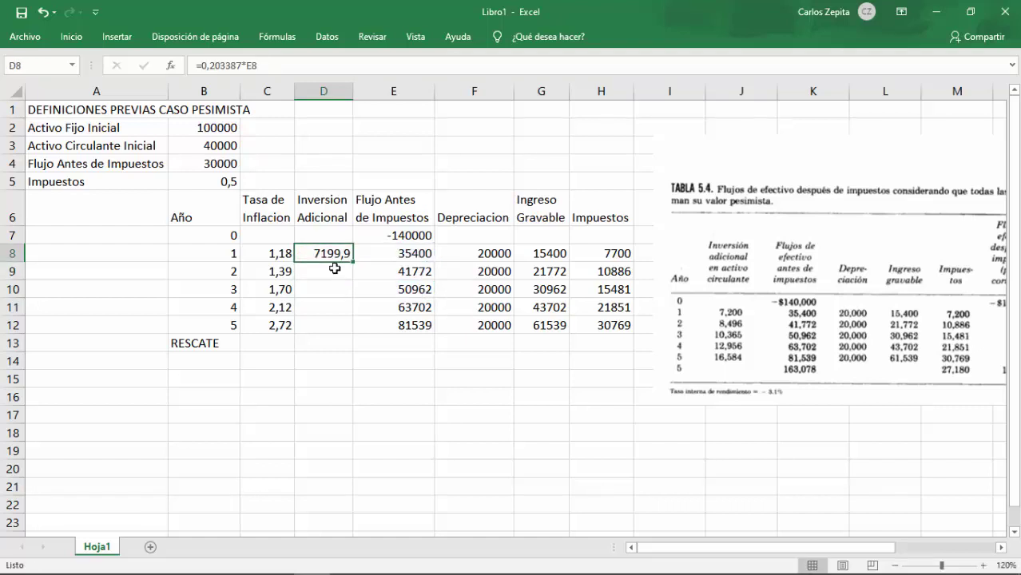
left_click_drag(352, 262, 340, 326)
Step: Display the additional investment amounts in D8:D12 without decimals
left_click(71, 36)
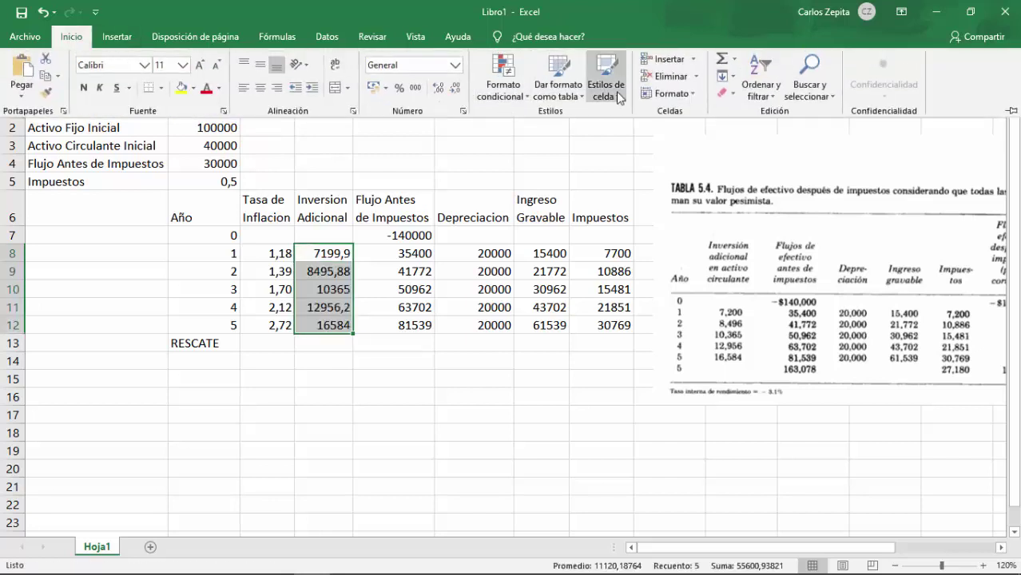
left_click(453, 88)
left_click(379, 387)
left_click(379, 383)
Step: In Notepad, replace the note with "El coeficiente: 0,203387 fue calculado viendo la tabla original presentada en el libro. Cambiará para el caso optimista."
key("alt+Tab")
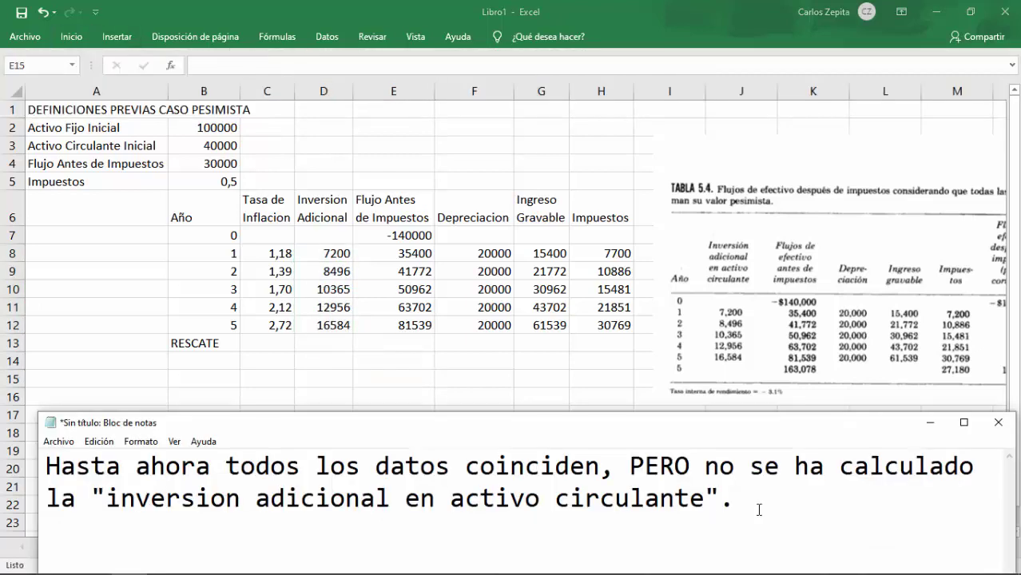
key("ctrl+a")
type("El coeficiente: 0")
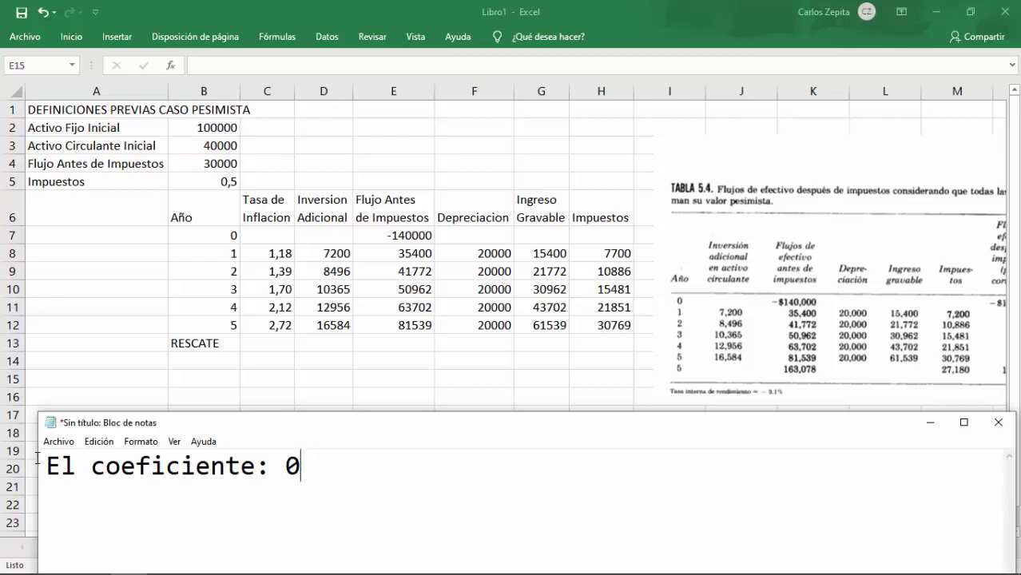
type(",203387 fue ca")
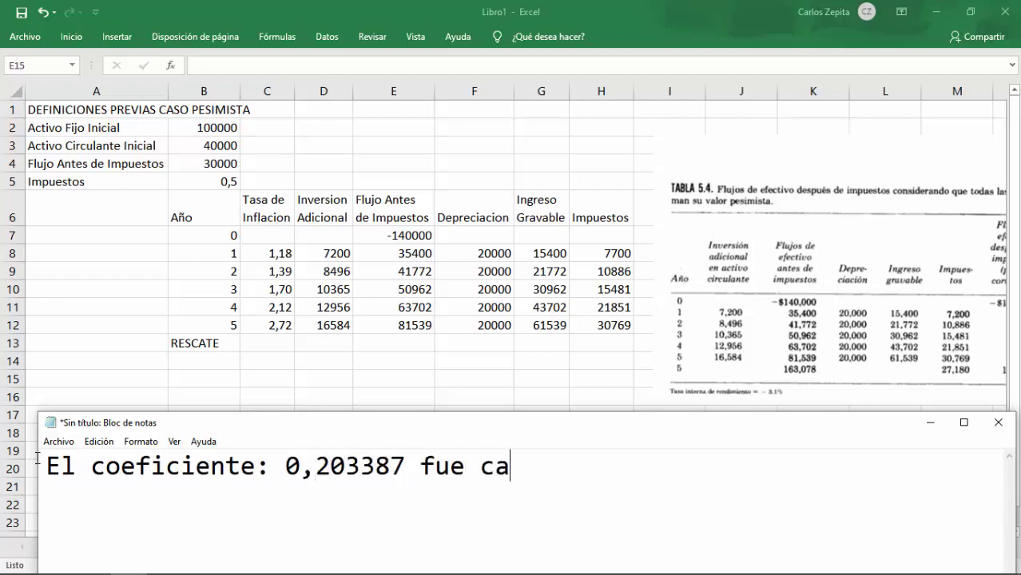
type("lculado viendo la tabla original p")
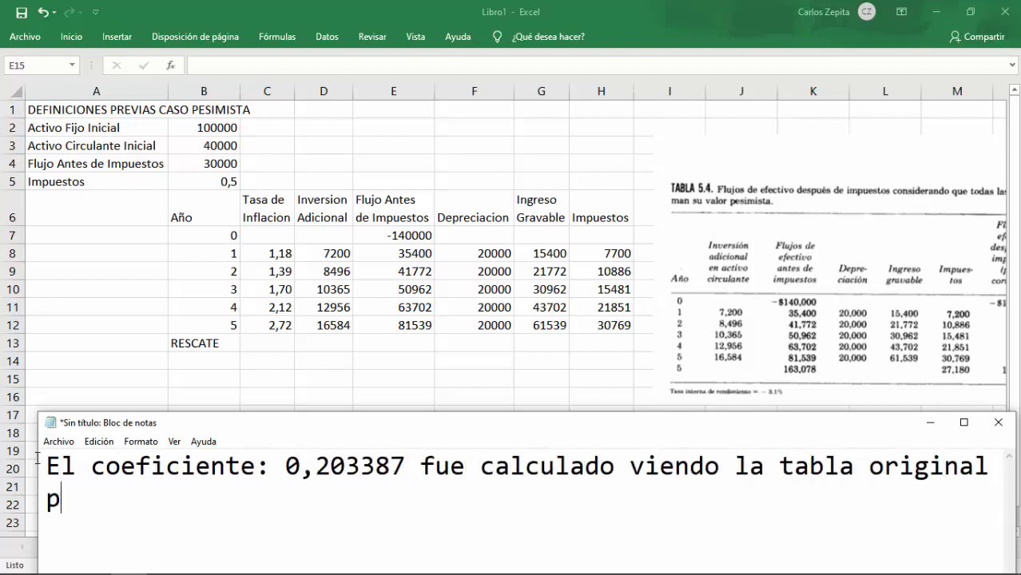
type("resentada en el libro.")
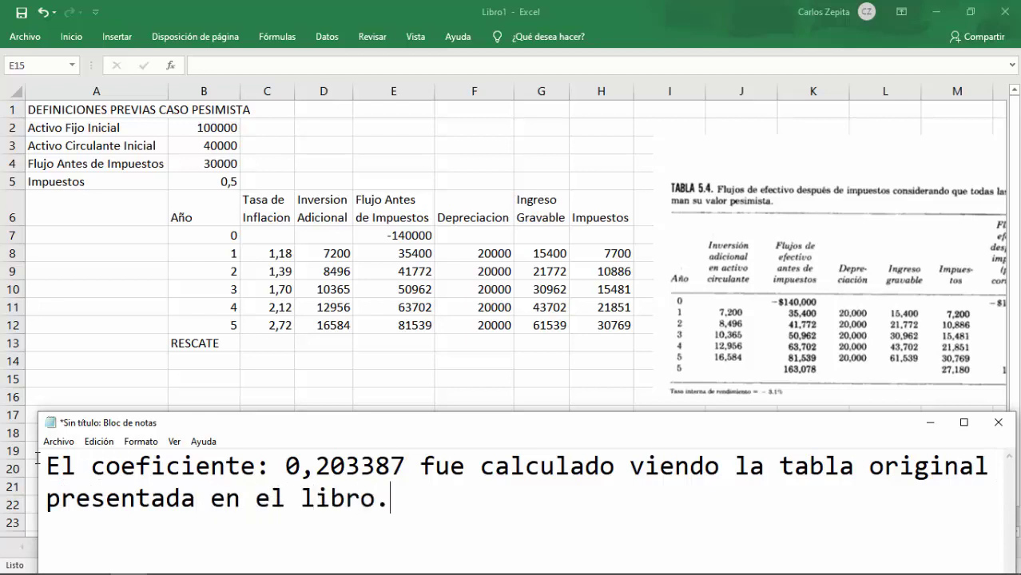
type(" Cambiará para el ca")
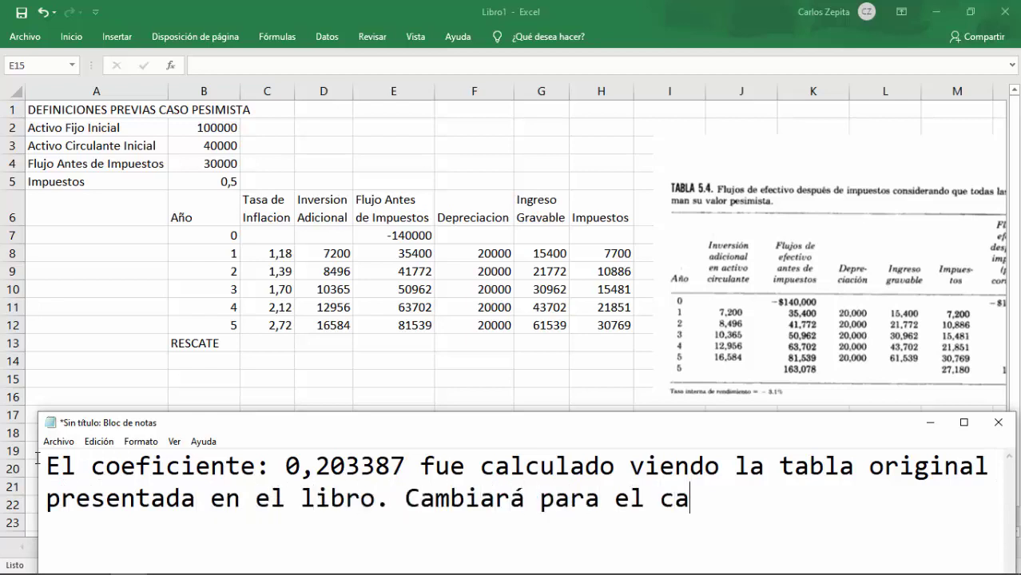
type("so optimista.")
Step: Add below: "En base a estos valores se hizo una regresión lineal para predecir el valor en función DEL FLUJO ANTES DE IMPUESTOS (30000 en este caso particular)."
key("Return")
type("En")
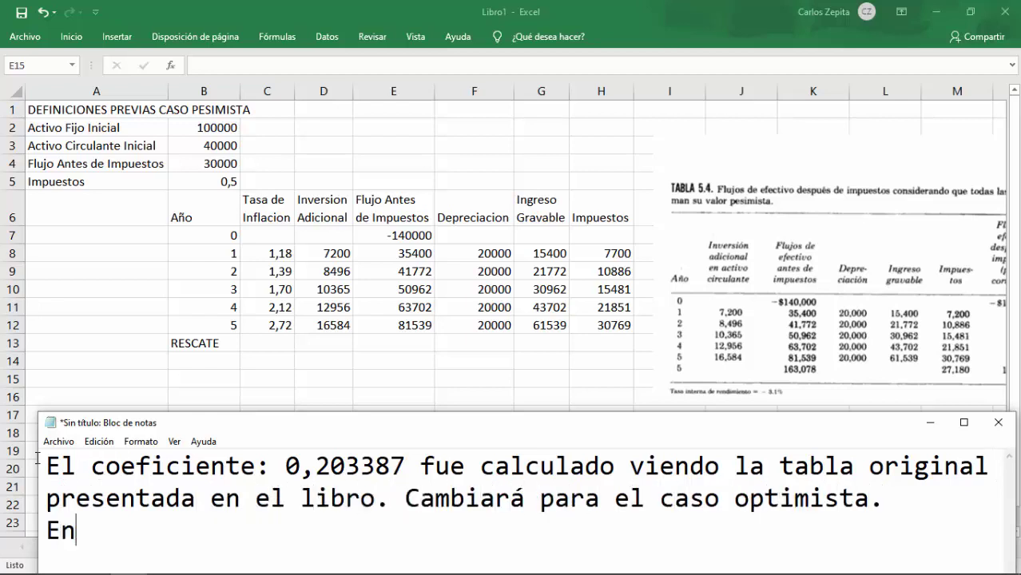
type(" base a estos valores se hizo una regresión lineal para ")
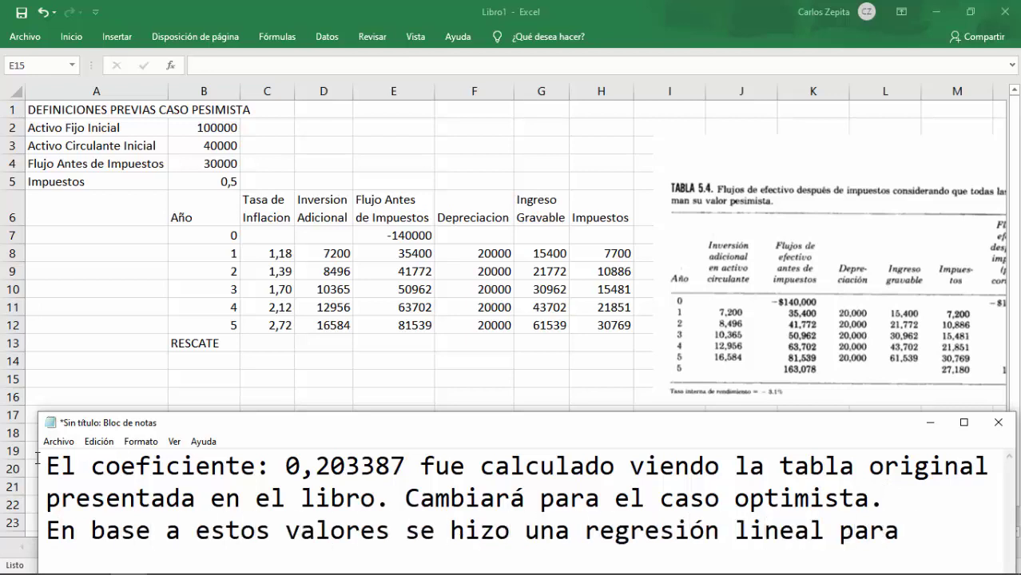
type("predecir el valor en función ")
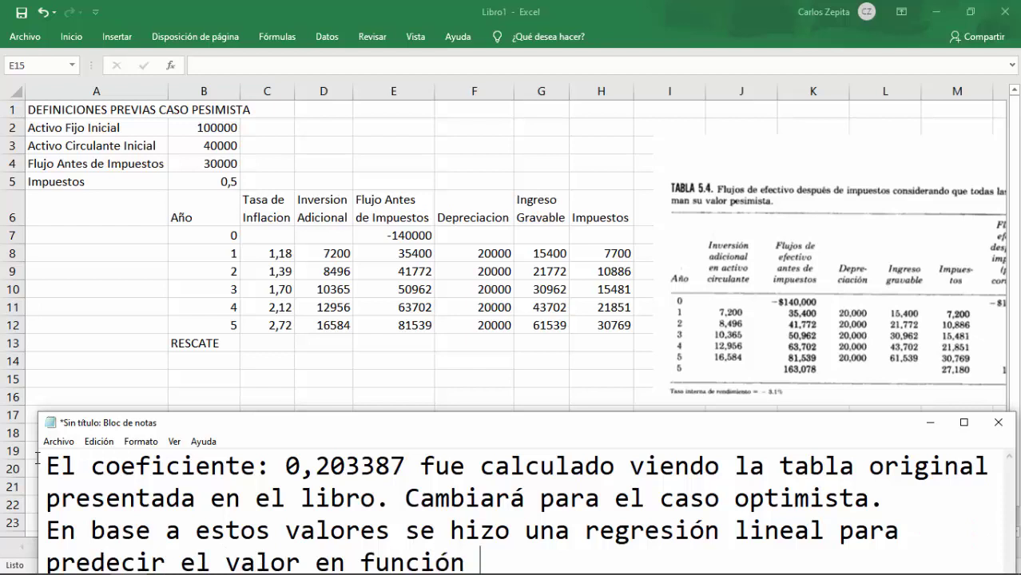
type("DEL FLUJO ANTES DE IMPU")
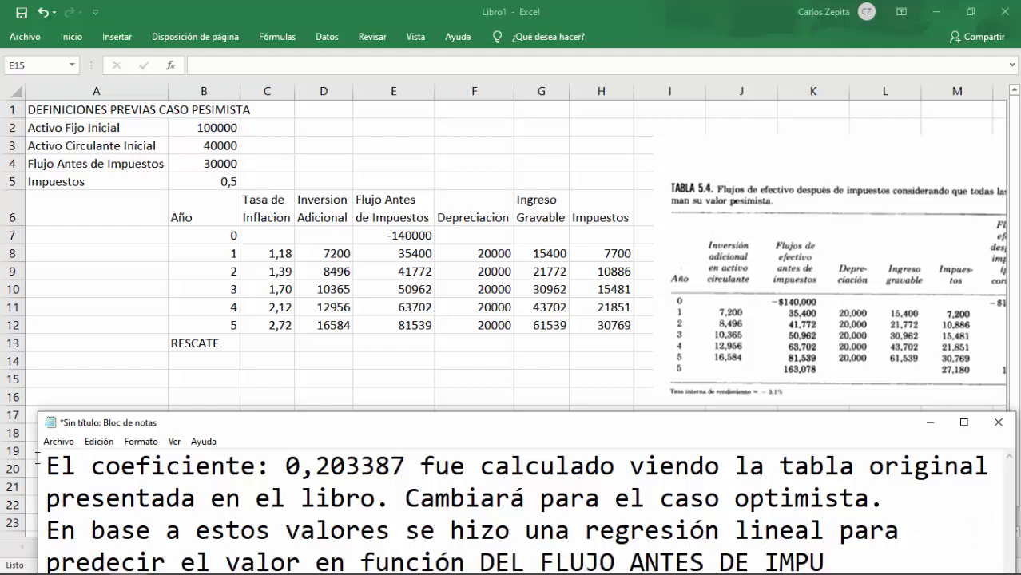
type("ESTOS (30000)")
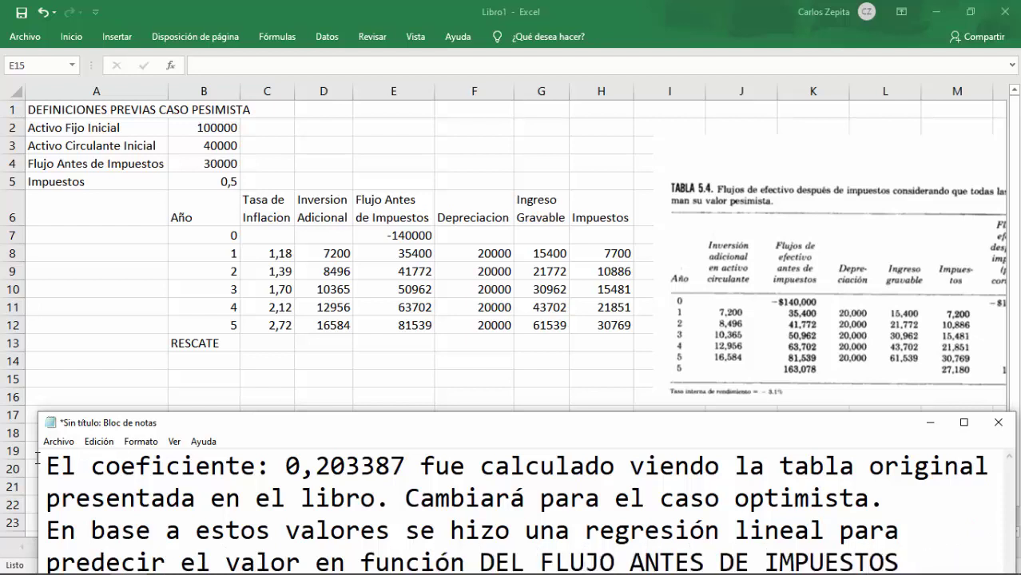
key("BackSpace")
type("en este caso particular).")
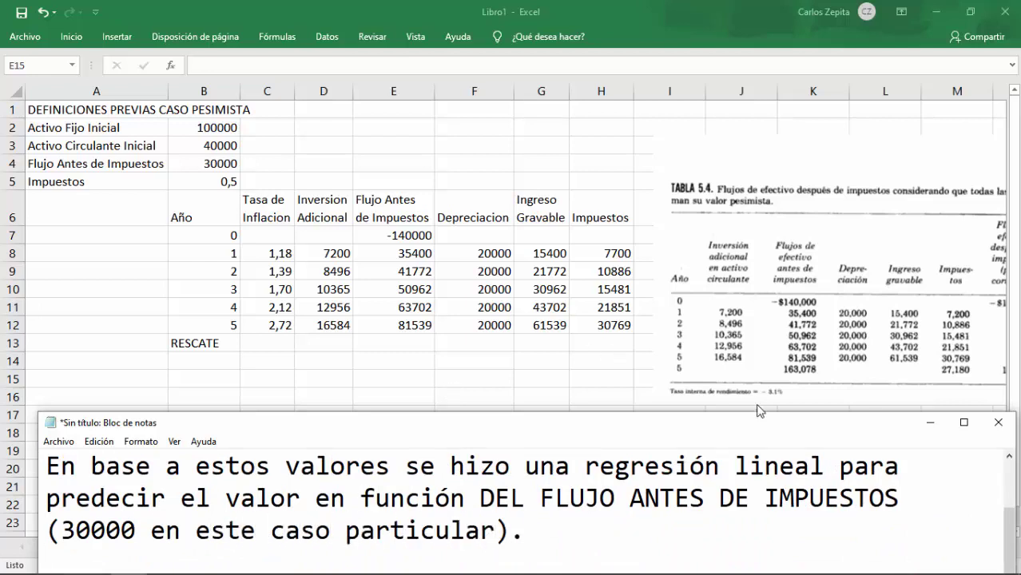
Step: Back in Excel, move the Table 5.4 picture below the data and head I6 "Pesos Corrientes" and J6 "Pesos Constantes", each on two lines
left_click(931, 424)
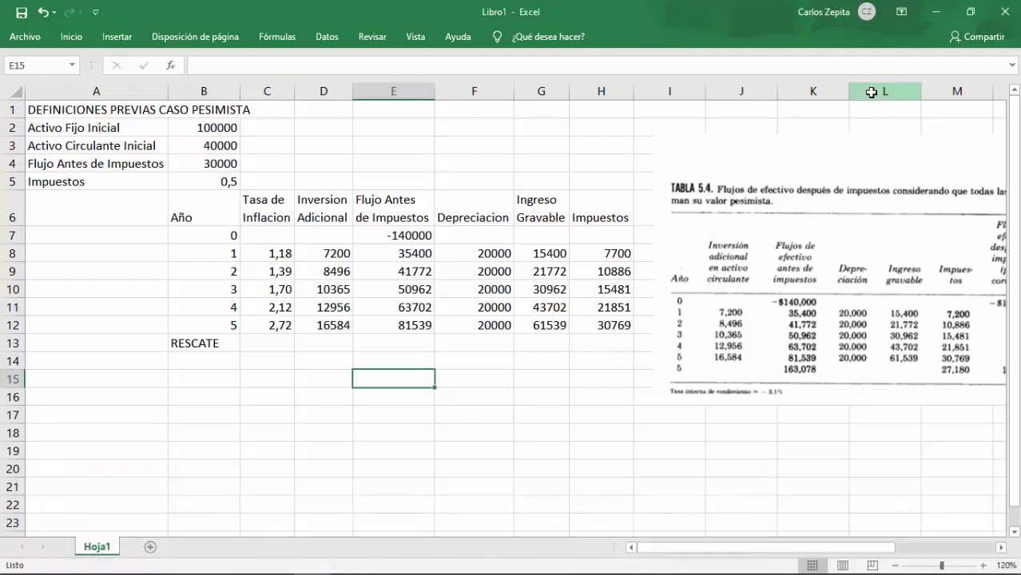
left_click_drag(843, 314, 467, 498)
left_click(653, 184)
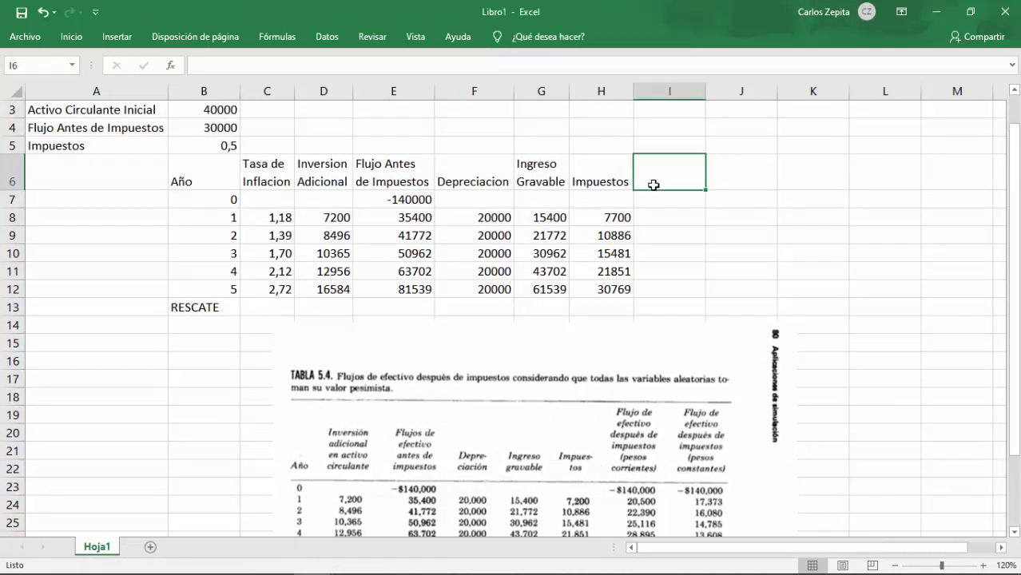
type("Pesos")
key("alt+Return")
type("Corrientes")
key("Tab")
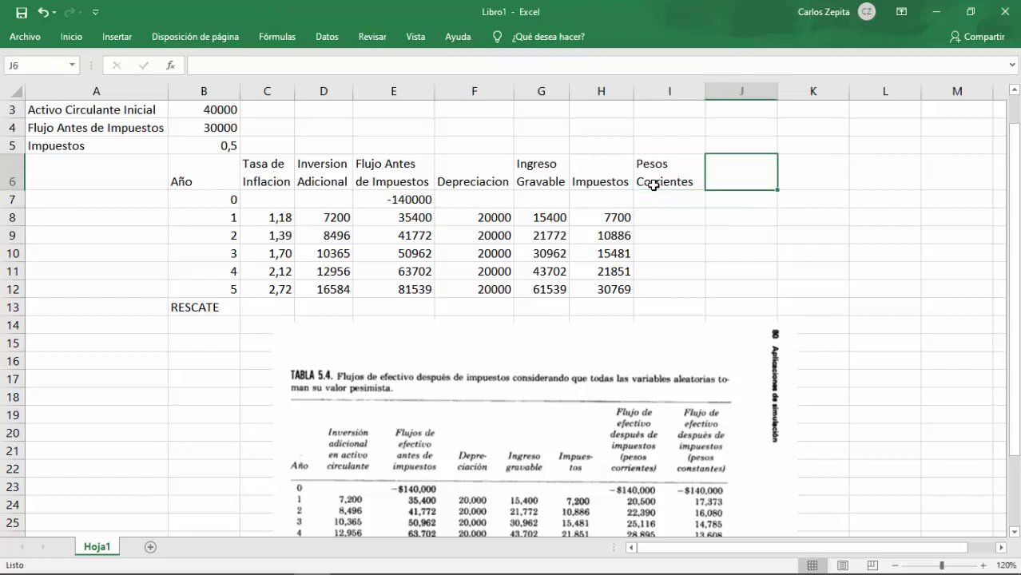
type("Pesos")
key("alt+Return")
type("Constantes")
key("Return")
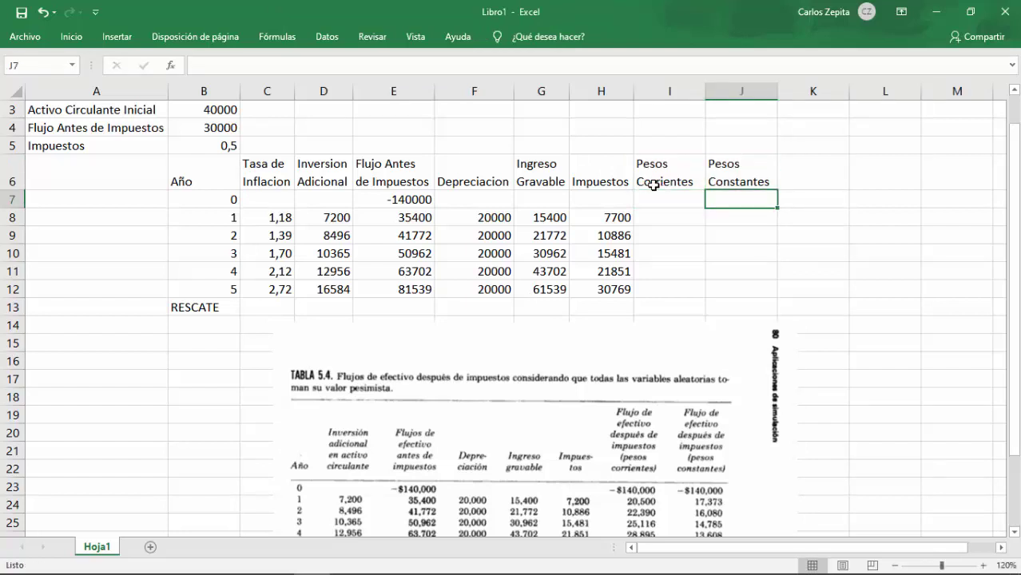
Step: Calculate the Pesos Corrientes flows for years 1 to 5 in I8:I12 by filling down =E8-D8-H8
key("Down")
key("Left")
type("=")
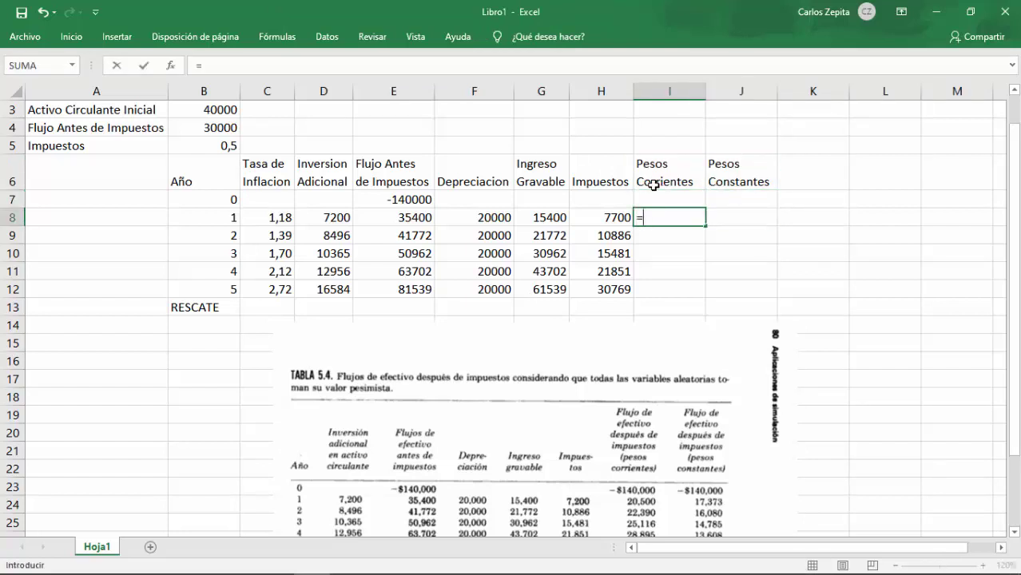
left_click(387, 219)
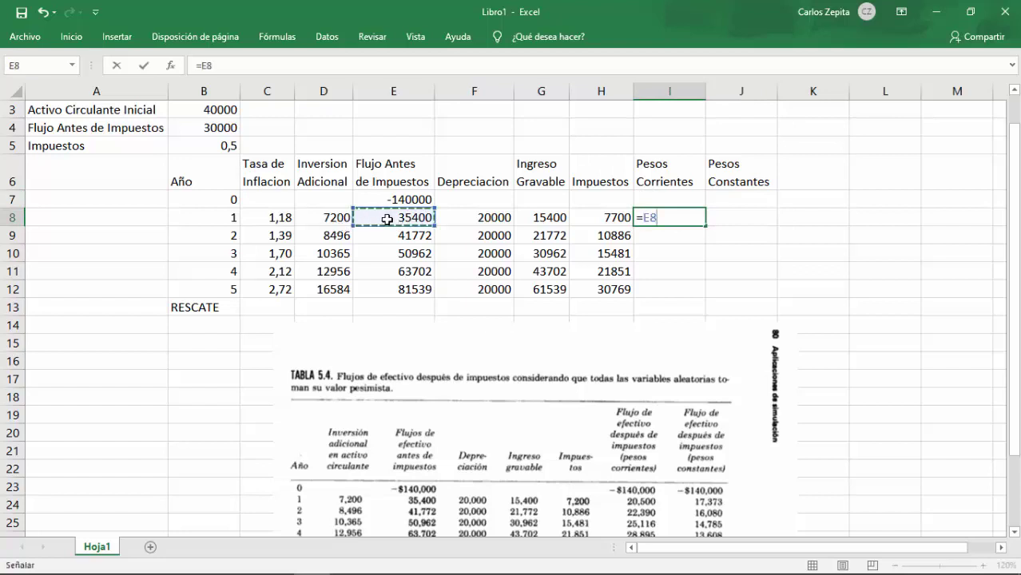
type("-")
left_click(318, 217)
left_click(596, 219)
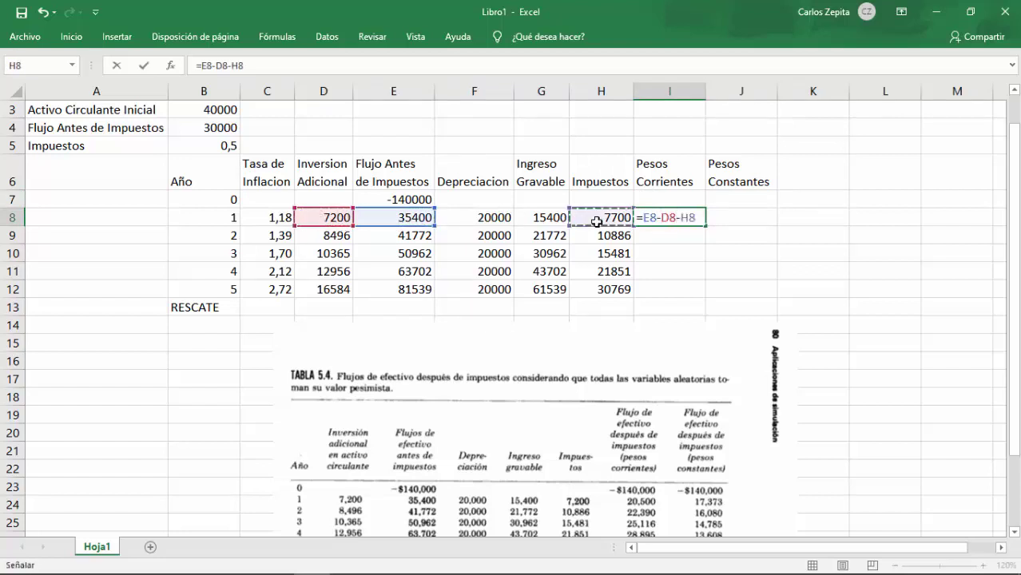
key("Return")
key("Up")
left_click_drag(706, 230, 707, 290)
Step: Move the Table 5.4 picture beside the Pesos Corrientes values and replace the Notepad note with "¡Los pesos corrientes coinciden!"
left_click_drag(651, 340, 487, 164)
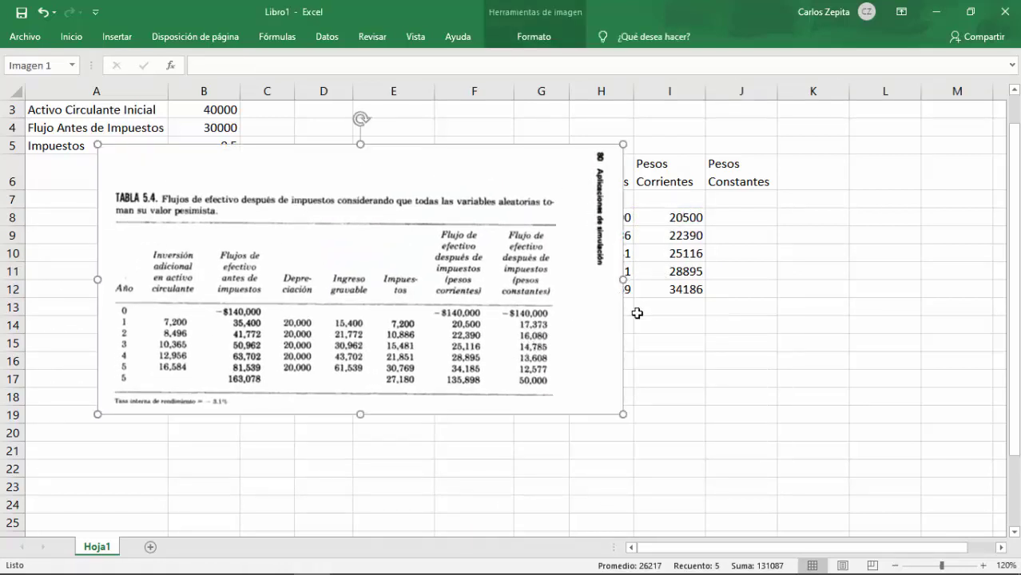
key("alt+Tab")
left_click_drag(524, 532, 30, 418)
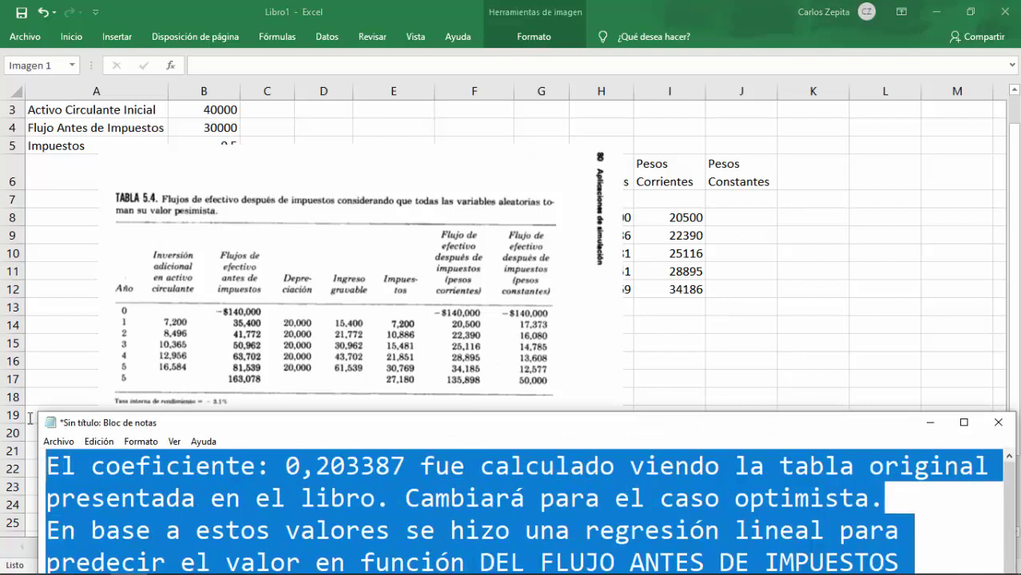
key("BackSpace")
type("Los pesos corrientes")
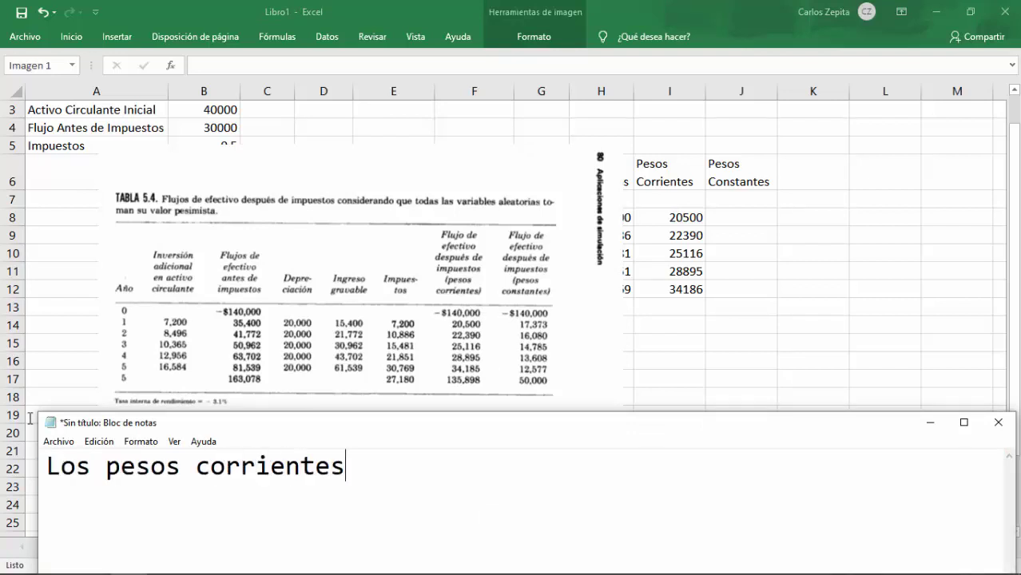
type(" coinciden")
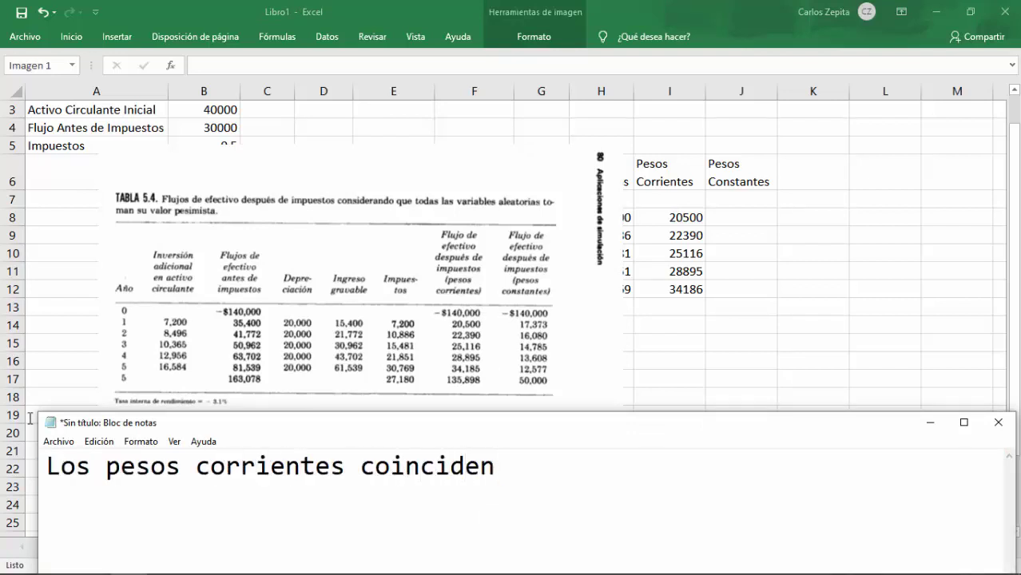
key("Home")
type("¡")
key("End")
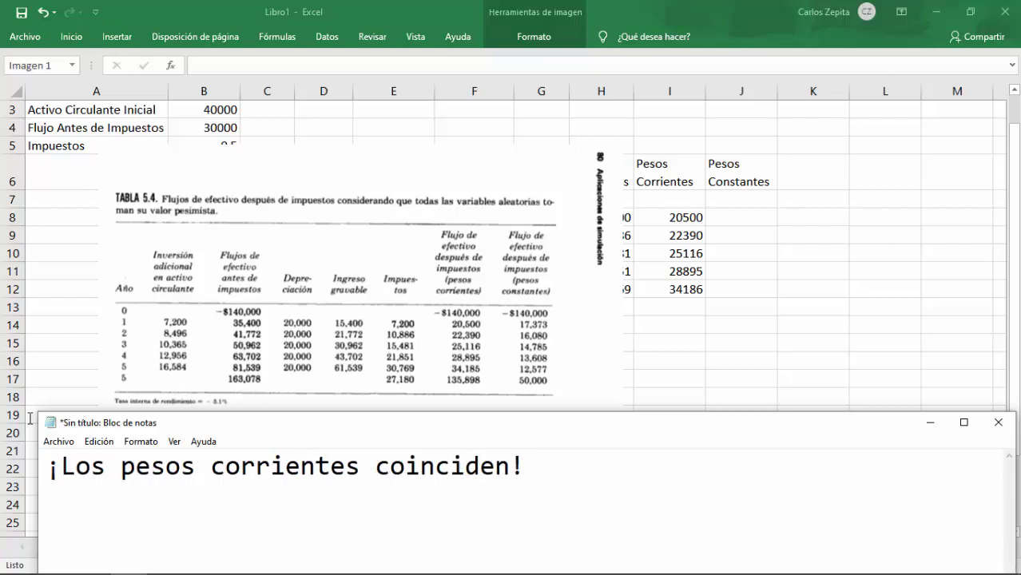
Step: Back in Excel, move the picture below the data again and extend the Pesos Corrientes formula from I8 up to I7
left_click(929, 423)
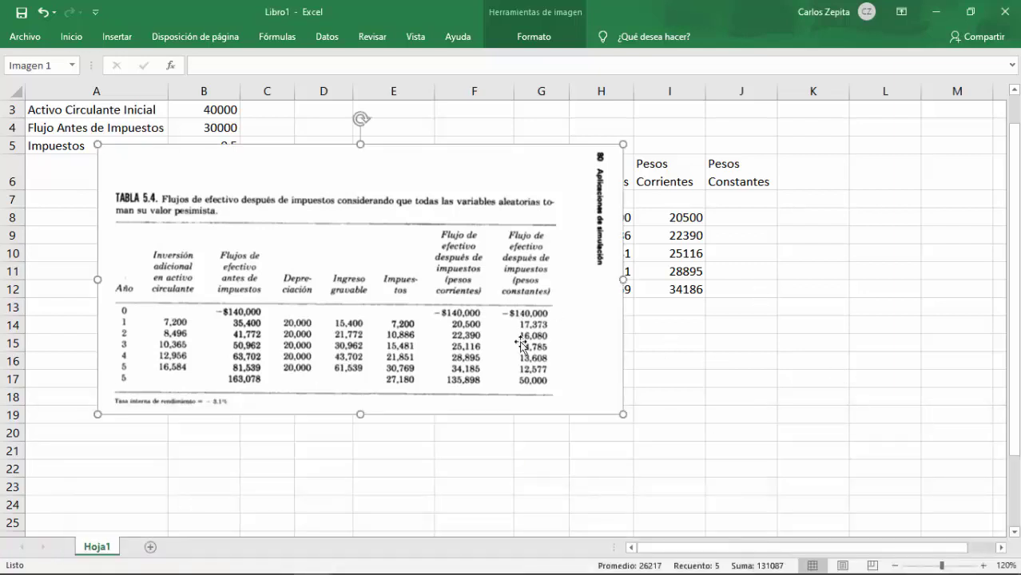
left_click_drag(520, 344, 679, 490)
left_click(674, 241)
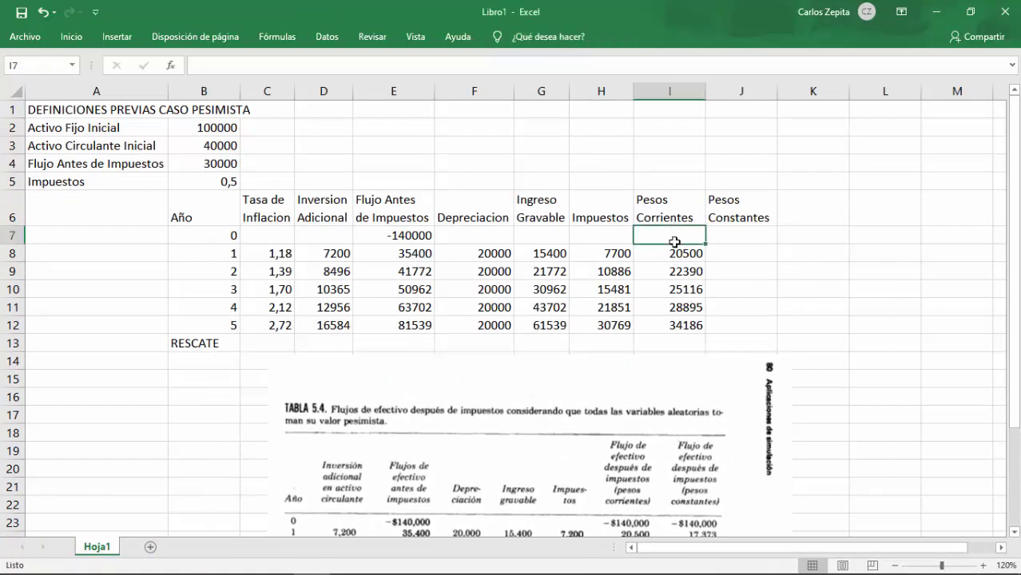
key("Down")
key("F2")
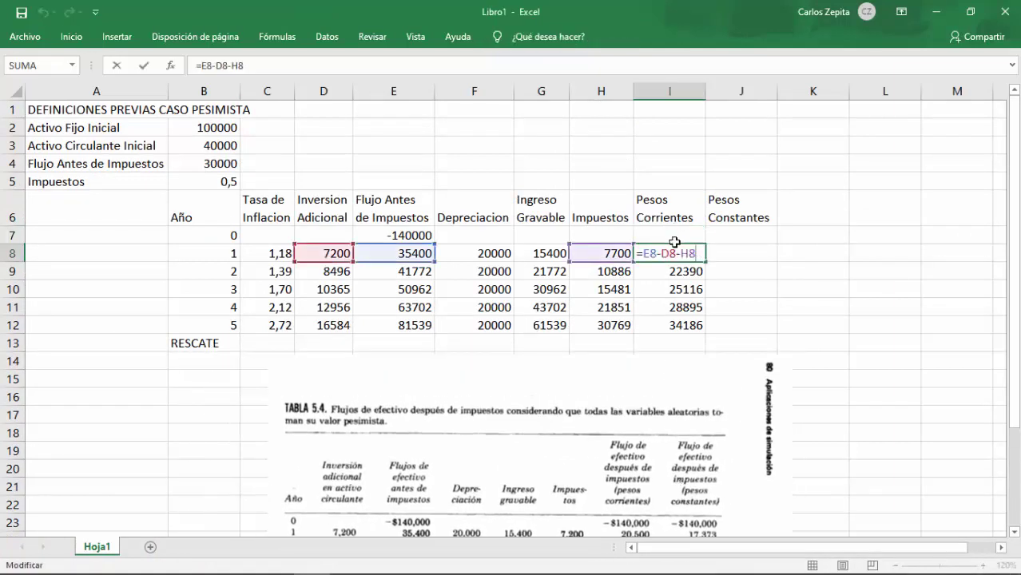
left_click_drag(699, 255, 675, 232)
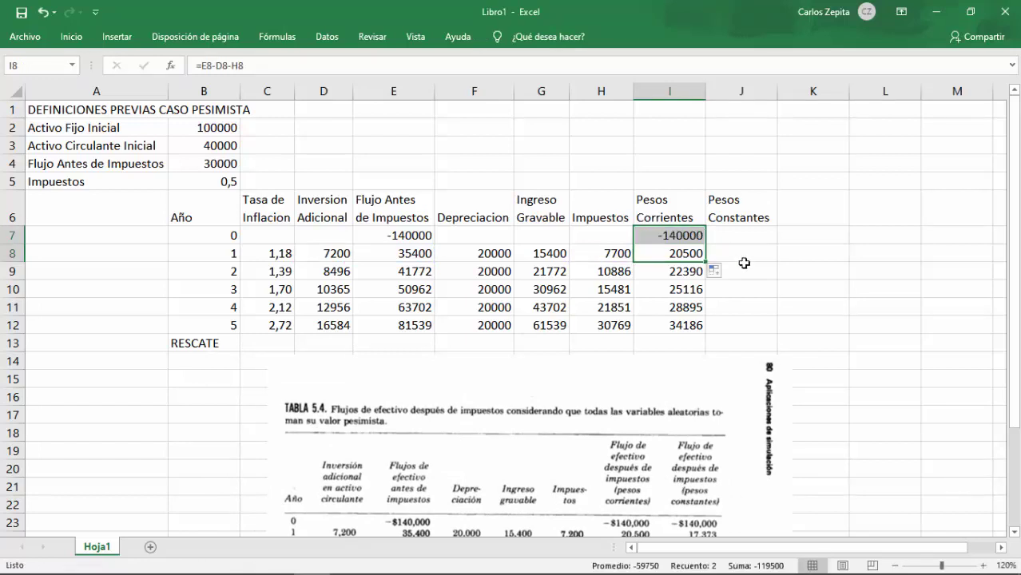
Step: Check the year 0 formula in I7 and set the year 0 Pesos Constantes value in J7 to =I7
key("Up")
key("F2")
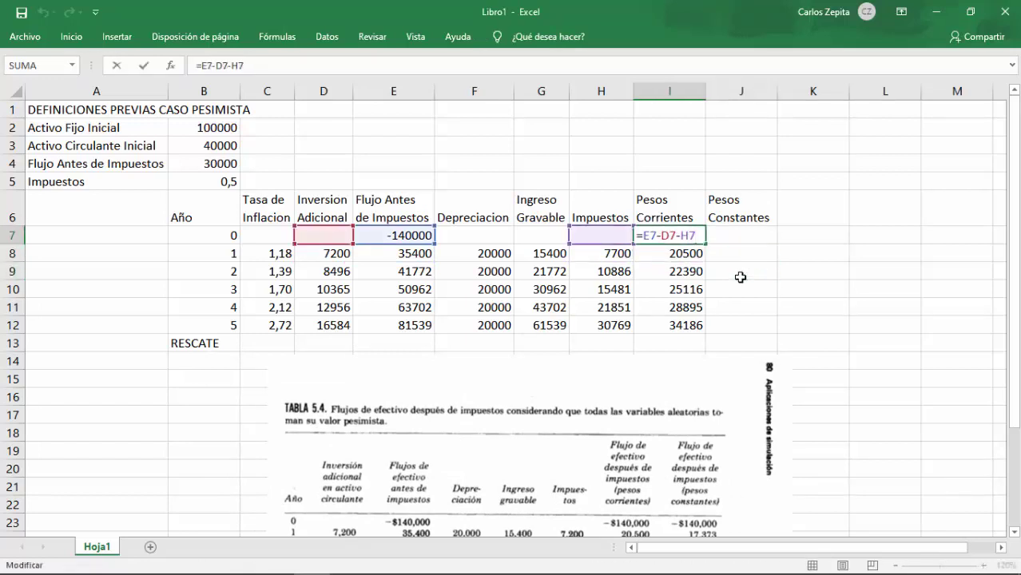
key("Tab")
type("=")
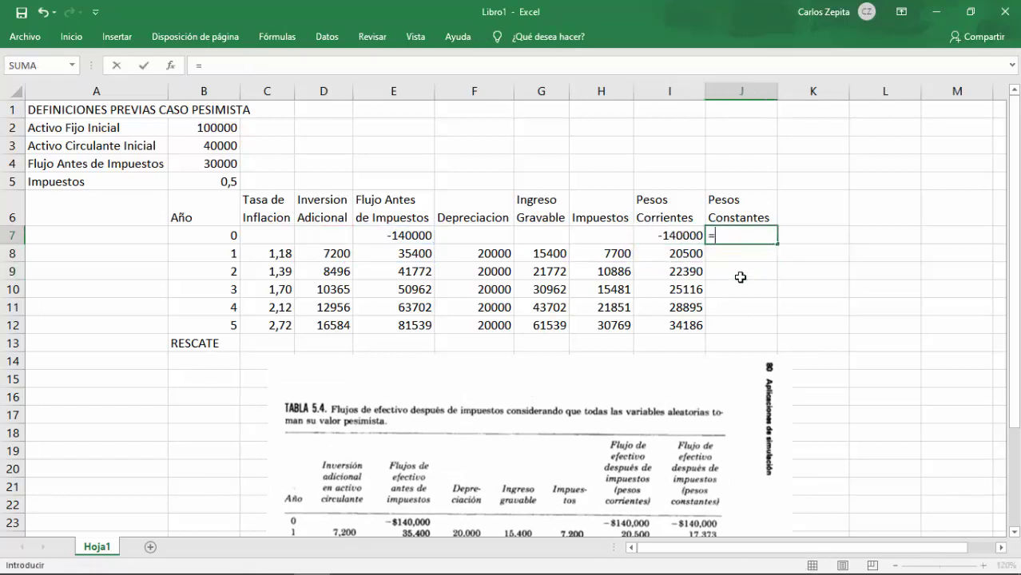
left_click(675, 235)
key("Return")
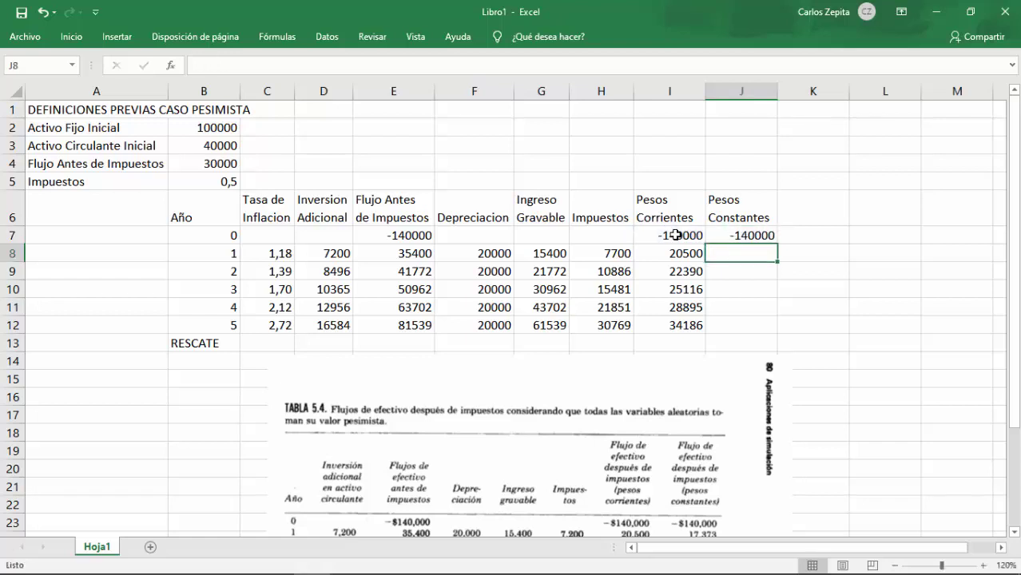
Step: Calculate the Pesos Constantes flows for years 1 to 5 in J8:J12 by filling down =I8/C8
type("=")
left_click(680, 254)
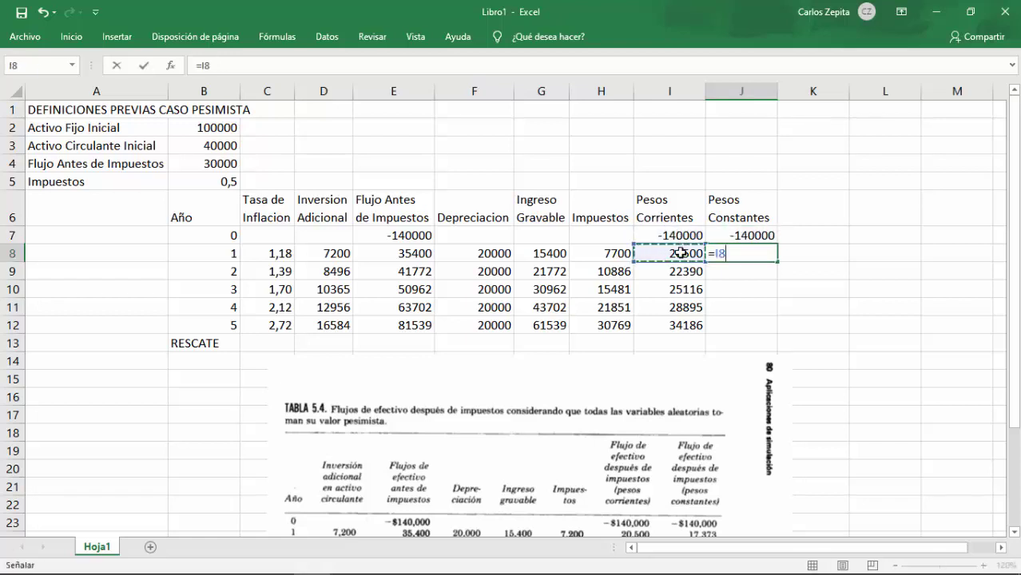
type("/")
left_click(281, 254)
key("Return")
key("Up")
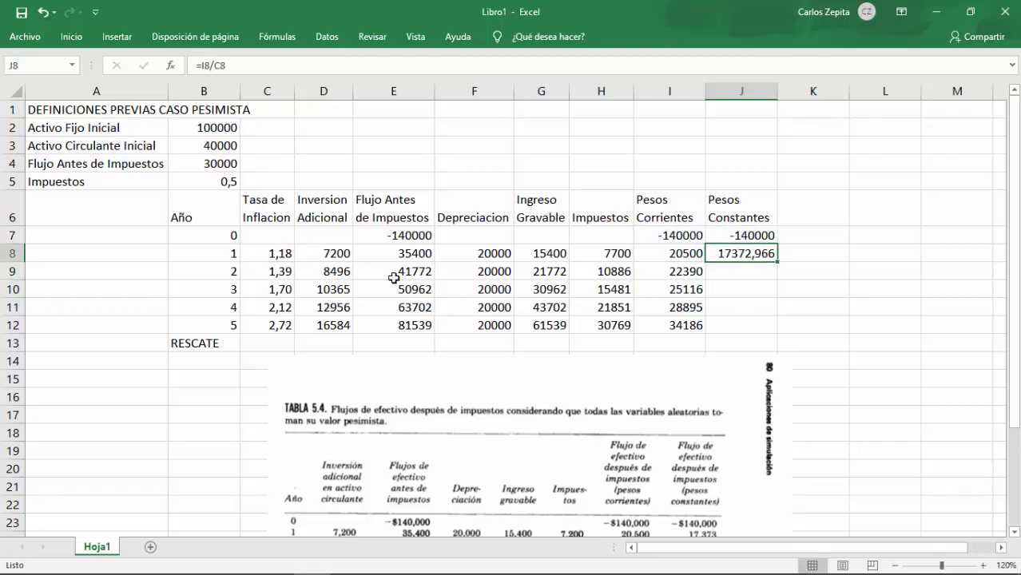
left_click_drag(778, 265, 741, 330)
Step: Format the Pesos Constantes values in J8:J12 to show no decimals
left_click(72, 37)
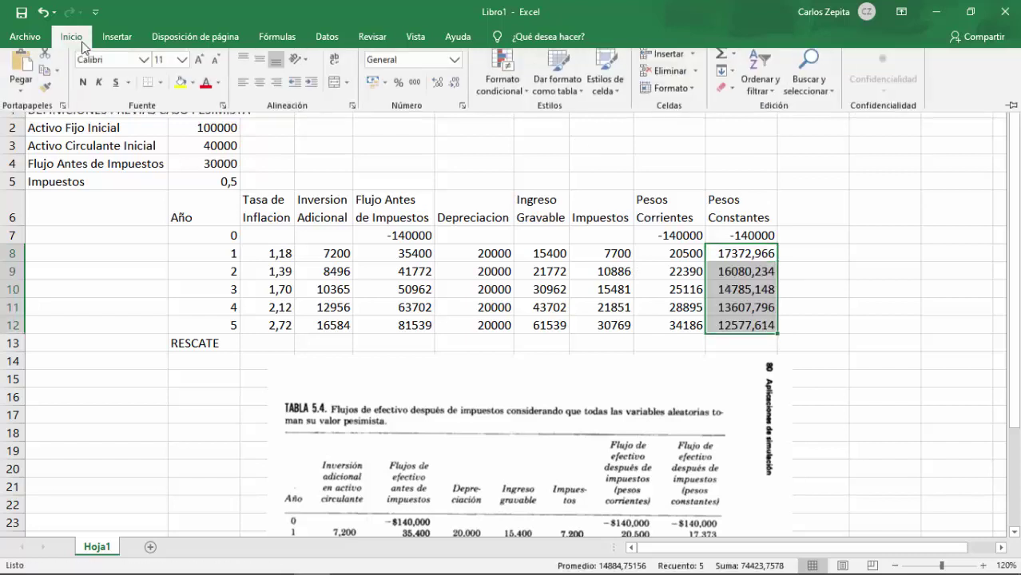
left_click(452, 89)
left_click(451, 89)
left_click(451, 90)
left_click(813, 307)
Step: Move the Table 5.4 picture beside the Pesos Constantes values and replace the Notepad note with "¡Los pesos CONSTANTES COINCIDEN!"
left_click_drag(562, 471, 471, 290)
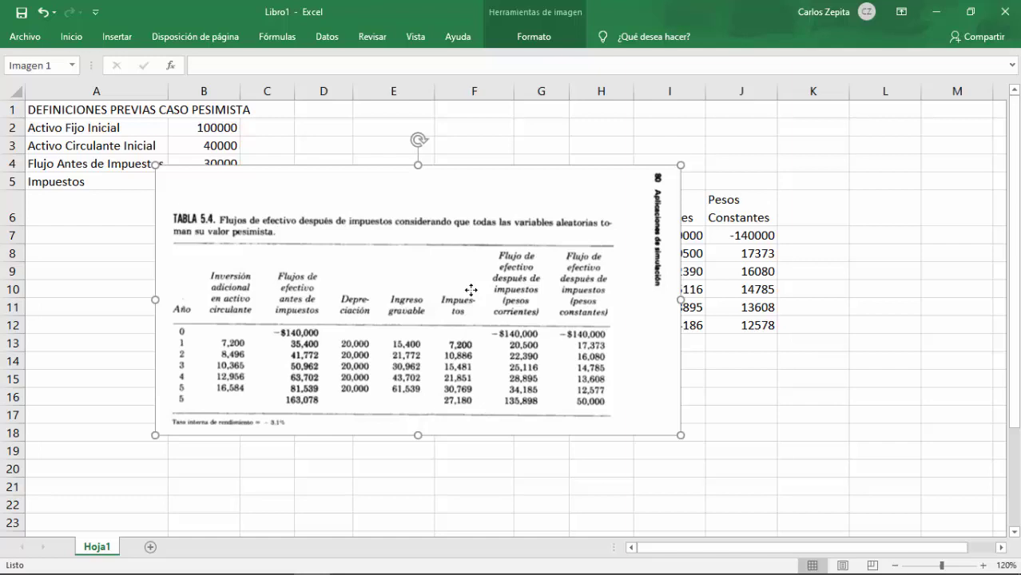
key("alt+Tab")
key("ctrl+a")
type("¡")
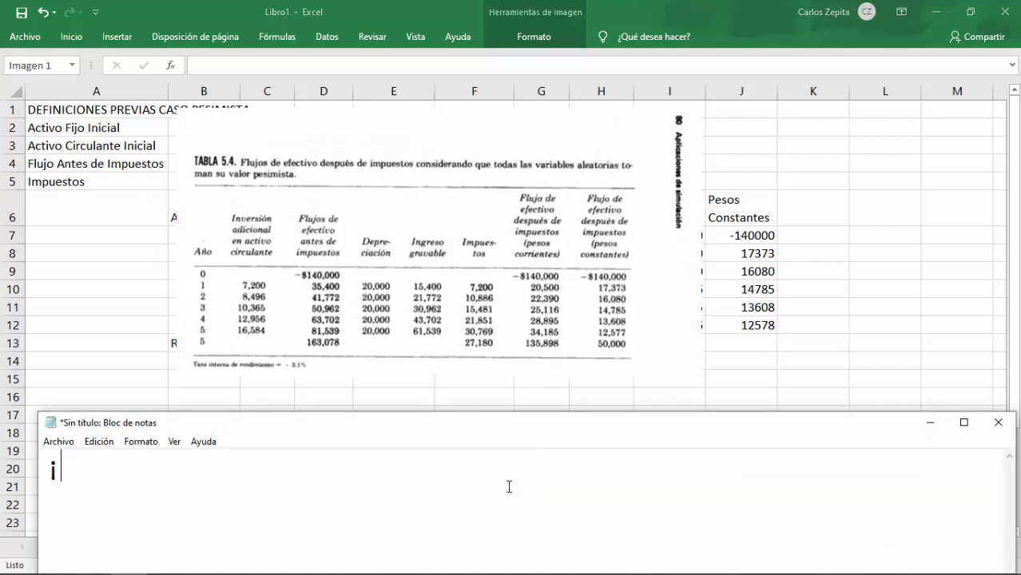
type("Los pesos CONSTANTES COINCIDEN!")
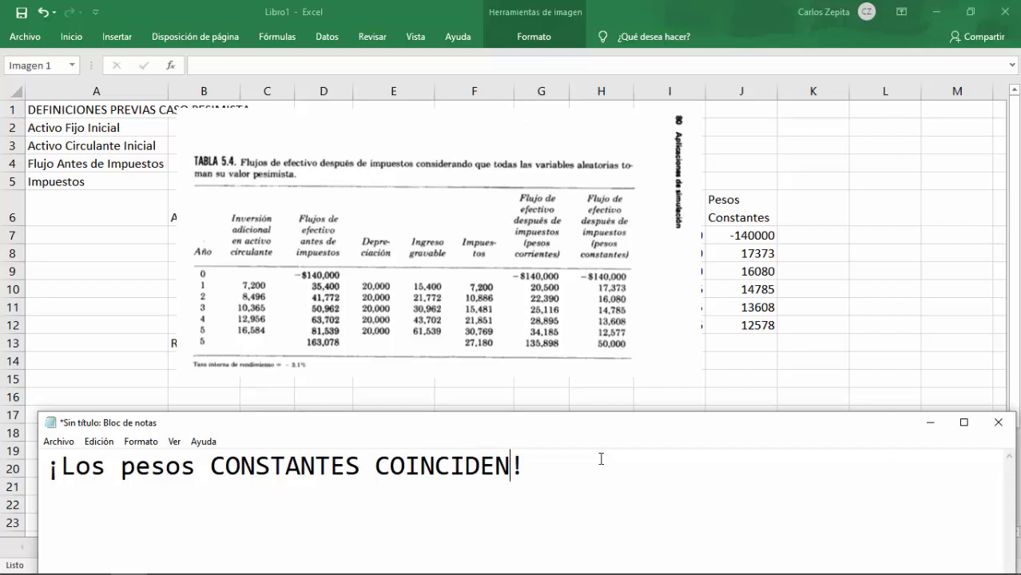
Step: Select the empty RESCATE cell J13 in Excel and replace the Notepad note with "Falta el valor de RESCATE."
key("alt+Tab")
left_click(745, 343)
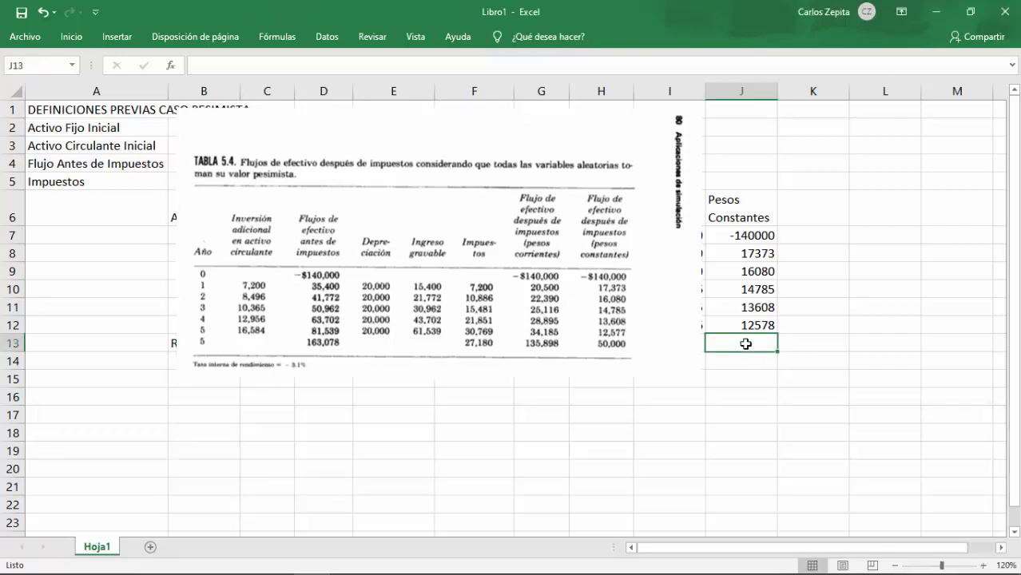
key("alt+Tab")
key("ctrl+a")
type("Falta el valor de RESCATE.")
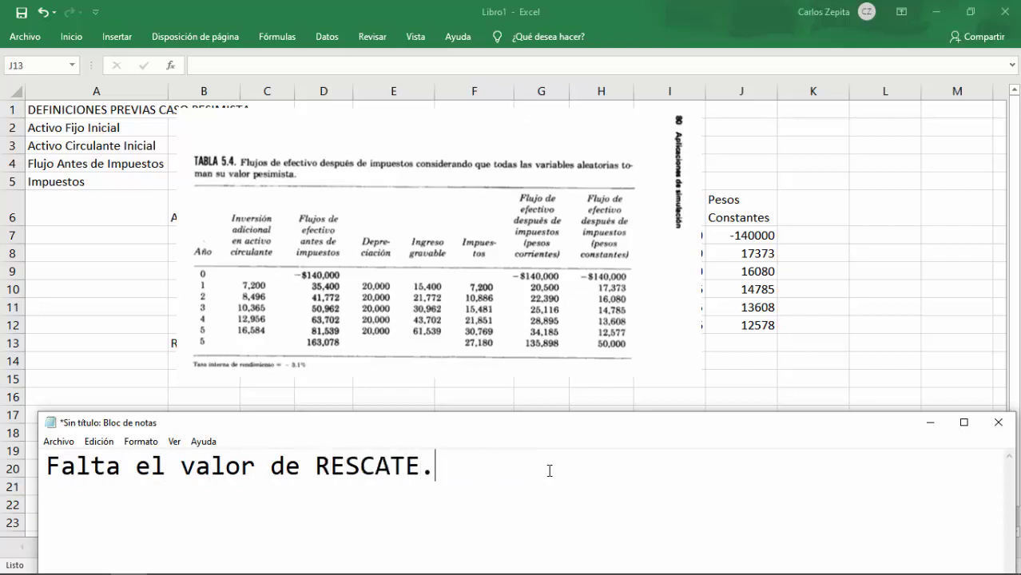
Step: Replace the note with the lines "Del texto:", "VR = AC + 0.2AF(1-T)" and "Valor_Retorno = Activo_Circulante_Inicial + ..."
key("ctrl+a")
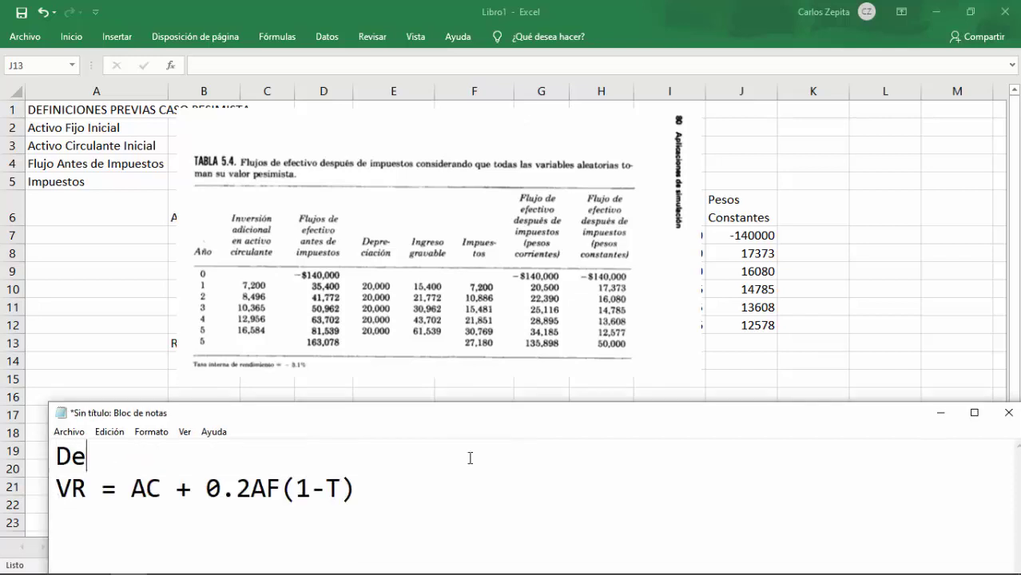
type("l texto")
type("Varlo")
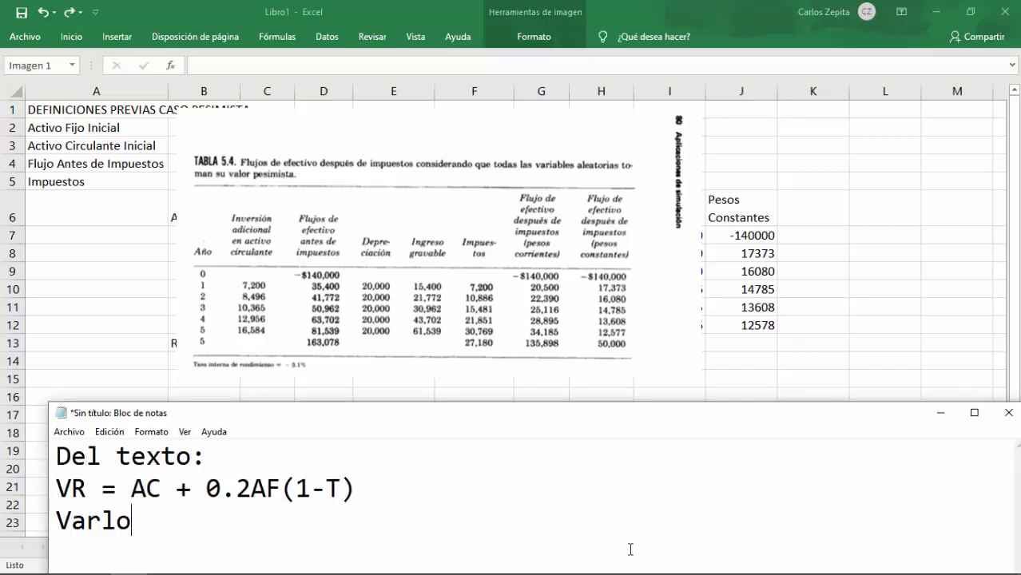
key("BackSpace")
key("BackSpace")
key("BackSpace")
type("lor_Retorno =")
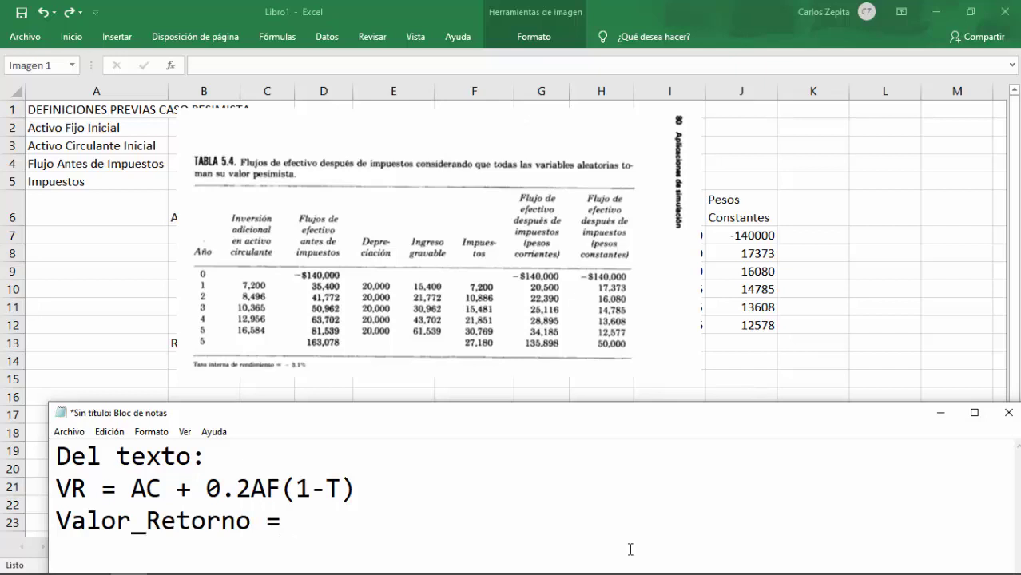
type(" Activo_Circulante_")
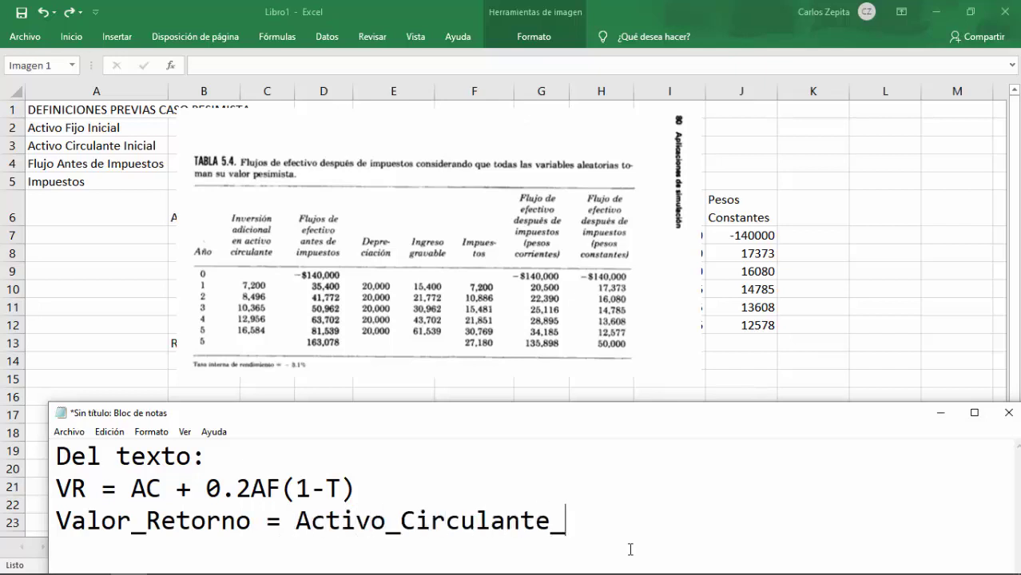
type("Inicial + ...")
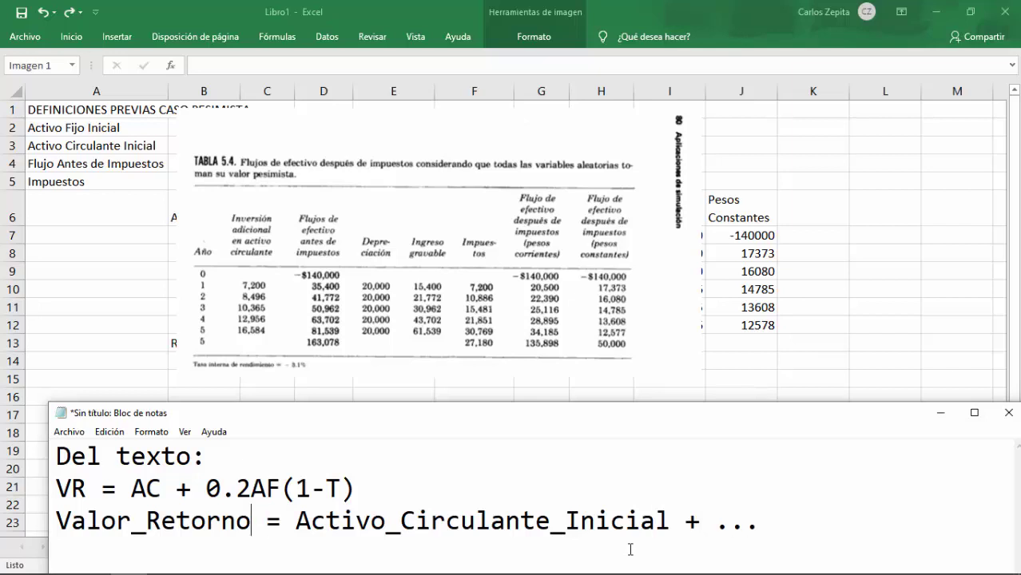
Step: Rewrite the Valor_Retorno line of the note as "VR = 40000 + (1/N)"
key("shift+Home")
type("VR")
key("Right")
key("Right")
key("Right")
key("shift+Right")
key("shift+Right")
key("shift+Right")
key("shift+Right")
key("shift+Right")
key("shift+Right")
key("shift+Right")
key("shift+Right")
key("shift+Right")
key("shift+Right")
key("shift+Right")
key("shift+Right")
key("shift+Right")
key("shift+Right")
key("shift+Right")
key("shift+Right")
key("shift+Right")
key("shift+Right")
key("shift+Right")
key("shift+Right")
type("40")
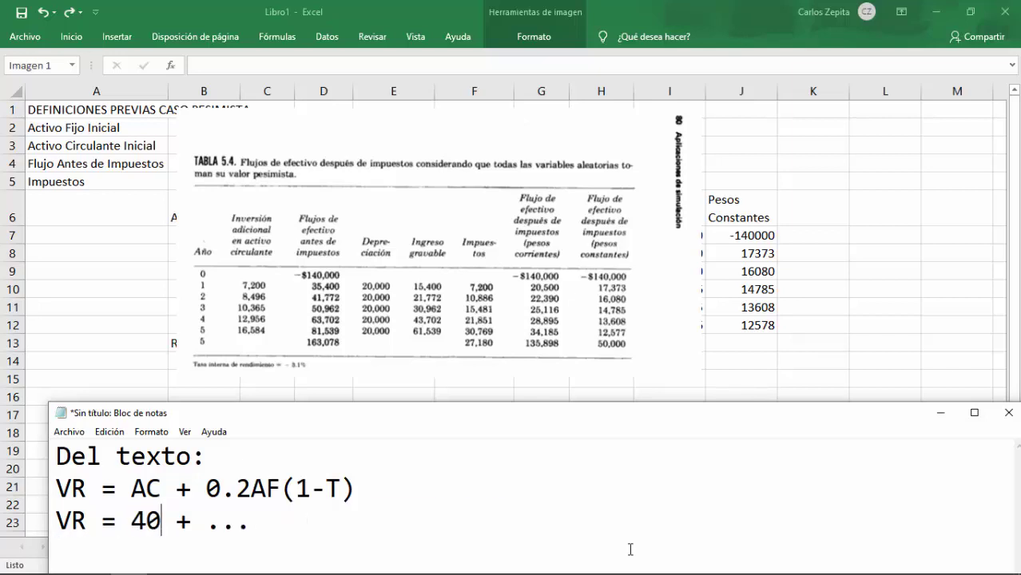
type("000 + (1/N")
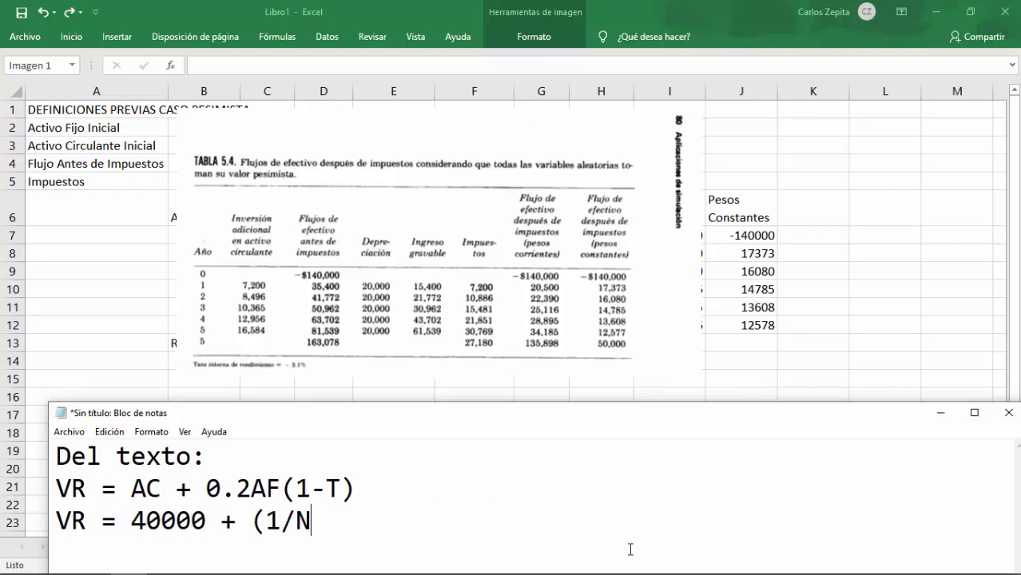
Step: Add "; N = 5 años de proyecto" to the formula line and replace the (1/N) term below it with "0.2*"
type("= 5 años de proyecto")
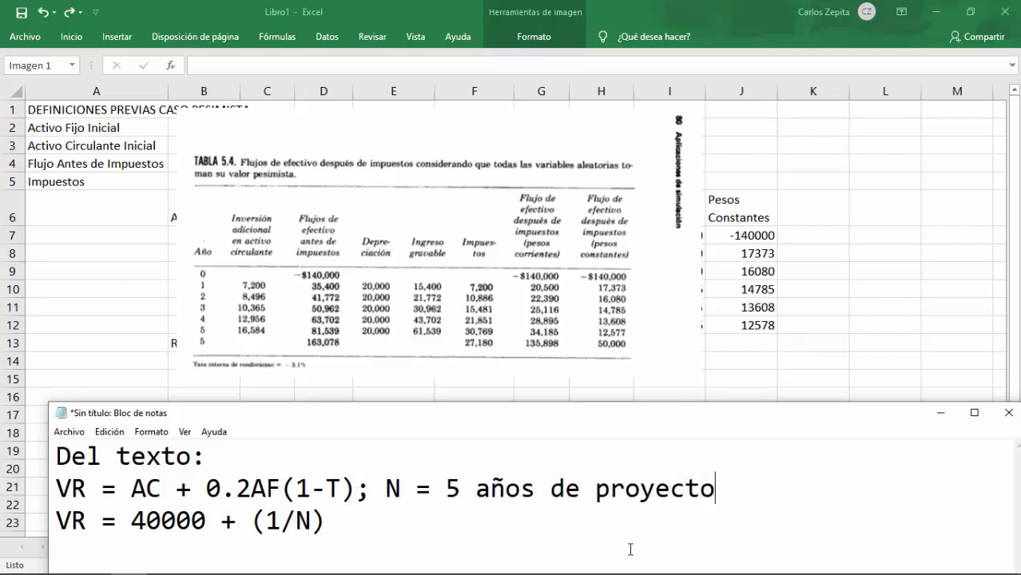
key("Down")
key("Left")
key("BackSpace")
type("5")
key("End")
key("shift+Left")
key("shift+Left")
key("shift+Left")
key("shift+Left")
key("shift+Left")
type("0.2*")
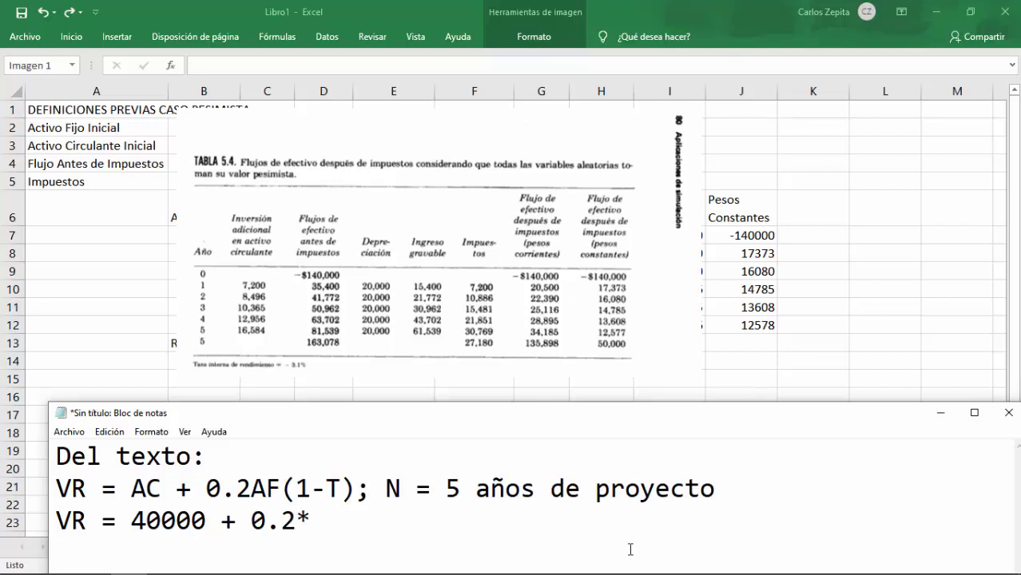
Step: Add Activo_Fijo_Inicial to the VR calculation, substitute 100000 for it, and append a multiplied pair of parentheses
type("Activo_Fijo_")
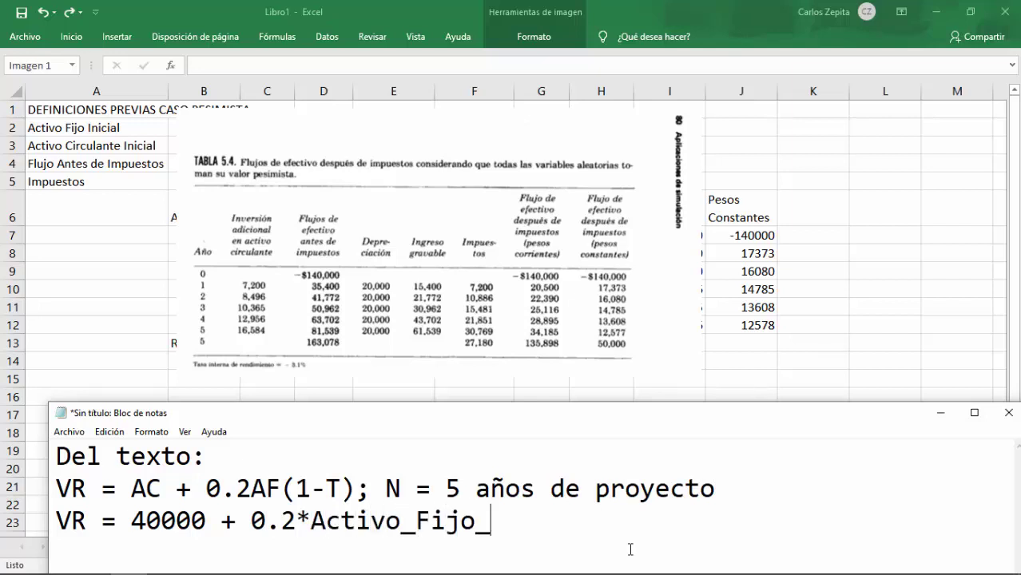
type("Inicial")
key("shift+Left")
key("shift+Left")
key("shift+Left")
key("shift+Left")
key("shift+Left")
key("shift+Left")
key("shift+Left")
key("shift+Left")
key("shift+Left")
key("shift+Left")
key("shift+Left")
key("shift+Left")
key("shift+Left")
key("shift+Left")
key("shift+Left")
key("shift+Left")
key("shift+Left")
key("shift+Left")
key("shift+Left")
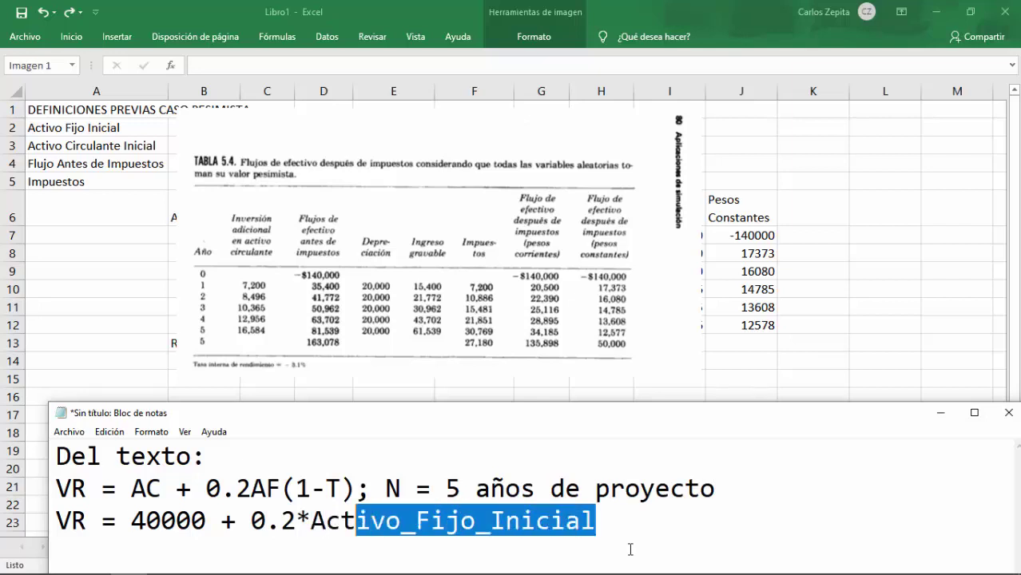
type("100000*(1-T)")
key("Left")
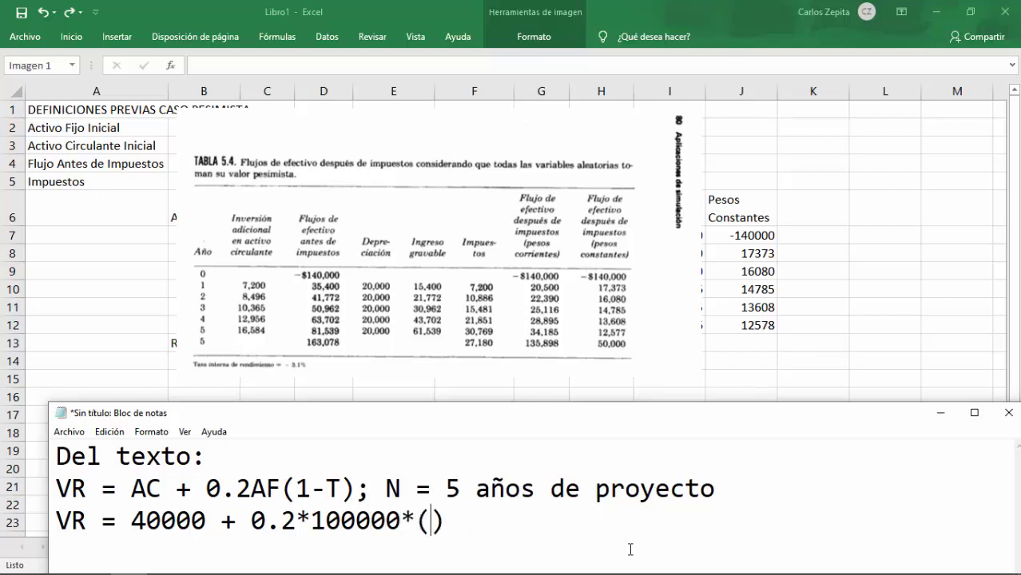
Step: Fill the parentheses with the tax factor 1-T, spelling T out as ImpuesTos and substituting 0.5
type("1-T")
key("shift+Left")
type("ImpuesTos")
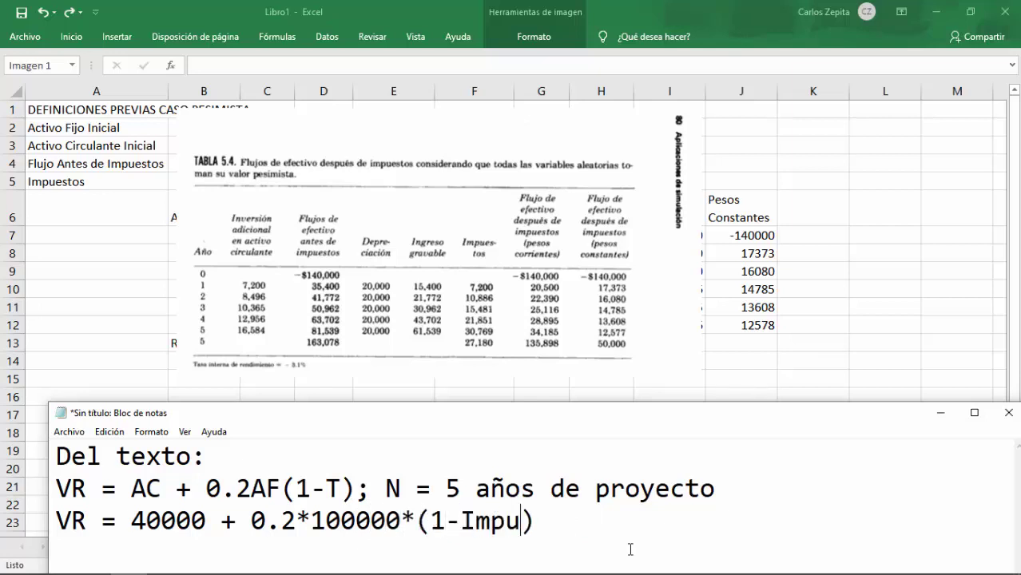
key("shift+Left")
key("shift+Left")
key("shift+Left")
key("shift+Left")
key("shift+Left")
key("shift+Left")
key("shift+Left")
key("shift+Left")
key("shift+Left")
type("0.5")
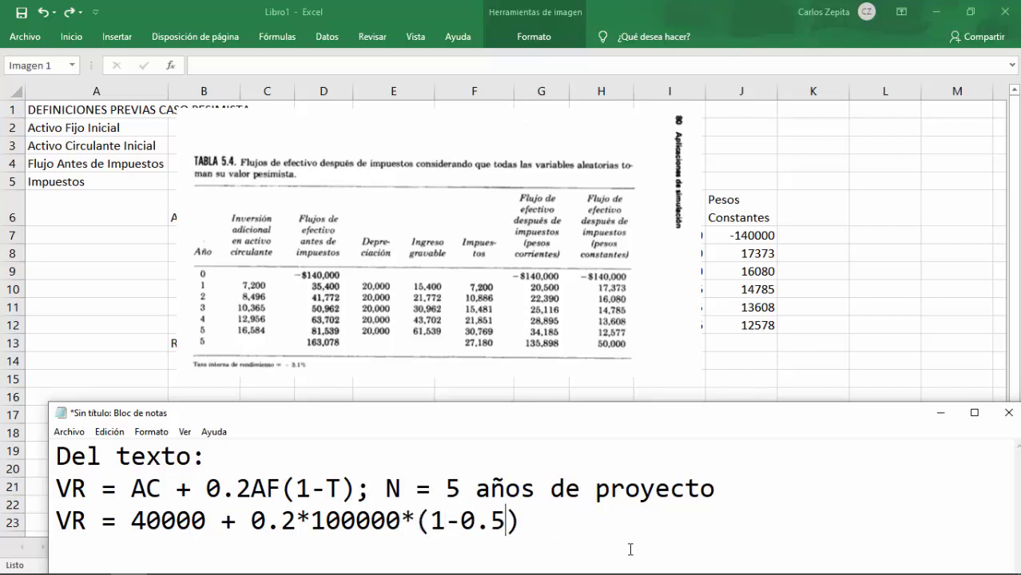
Step: Add the result line "VR = 50000; <- EL RESULTADO BUSCADO" to the note
key("Return")
type("VR ")
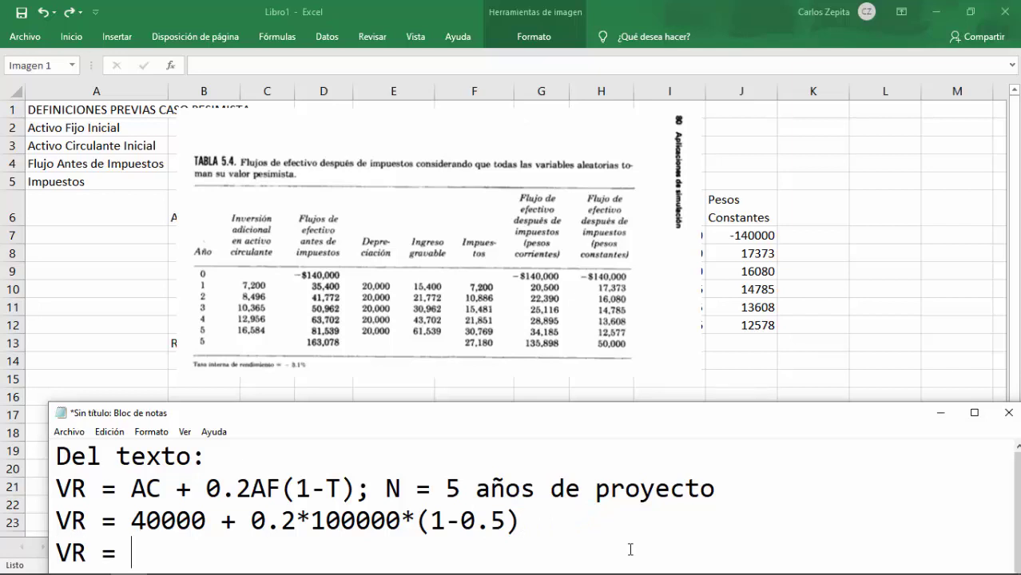
type("= 50000; <-")
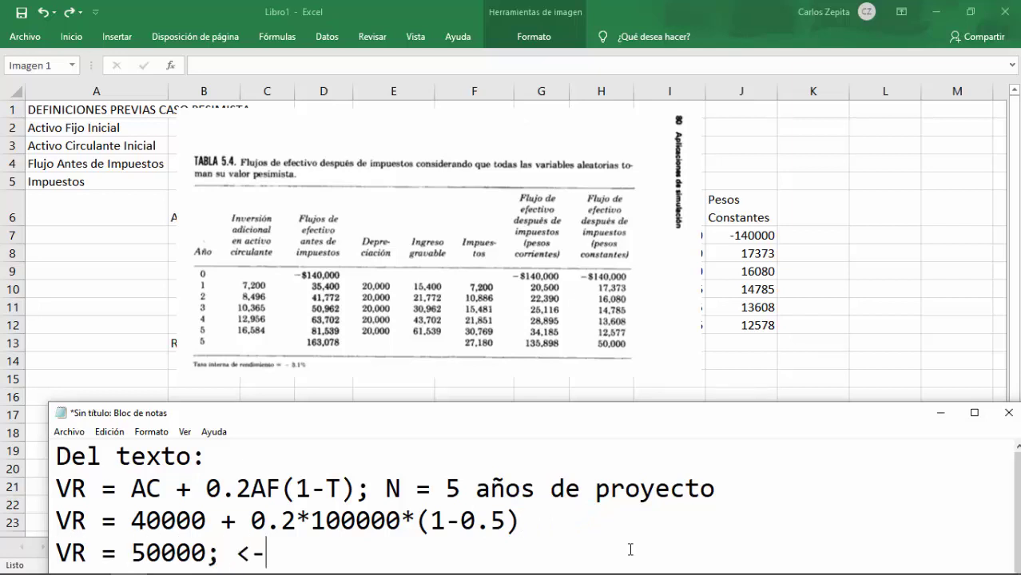
type(" EL RESULTADO BUSCADO")
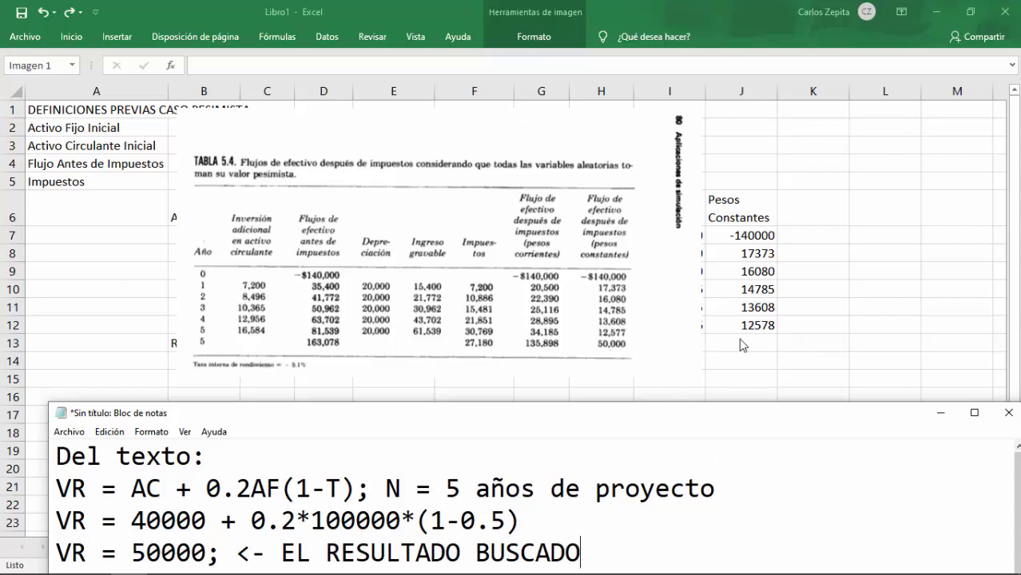
Step: Replace the whole note with "Vamos al Excel" and minimize Notepad
key("shift+Home")
key("shift+Up")
key("shift+Up")
key("shift+Up")
type("Vamos al ")
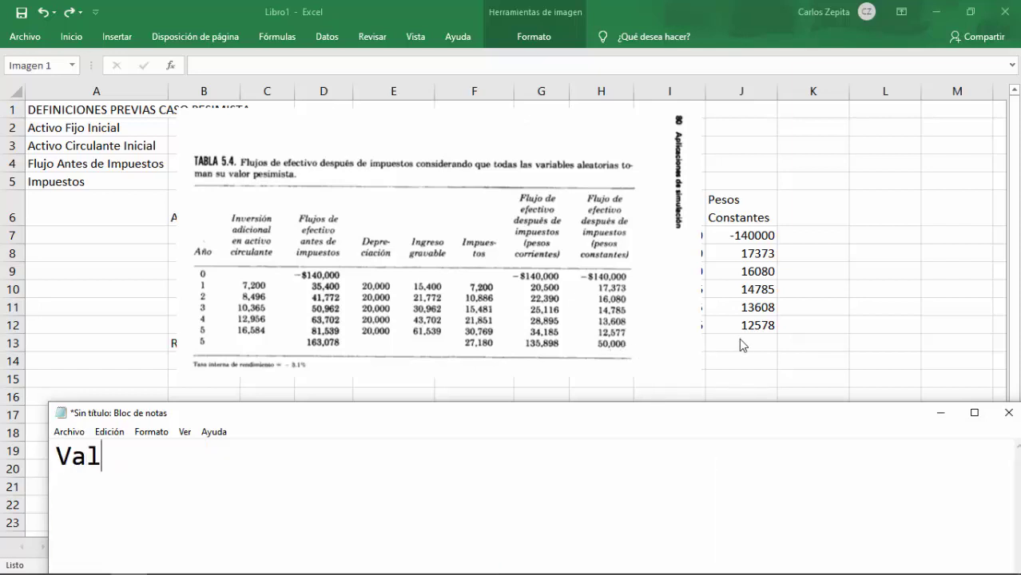
type("Excel")
left_click(943, 411)
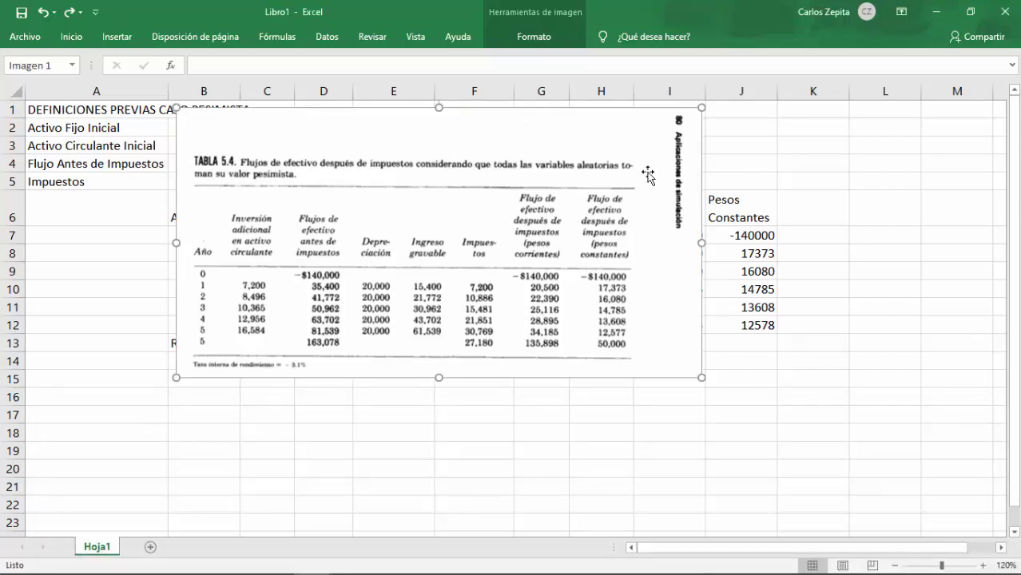
Step: Move the Table 5.4 picture back below the data and calculate the RESCATE value in J13 as =B3+0,2*B2*(1-B5)
left_click_drag(594, 178, 637, 430)
left_click(758, 341)
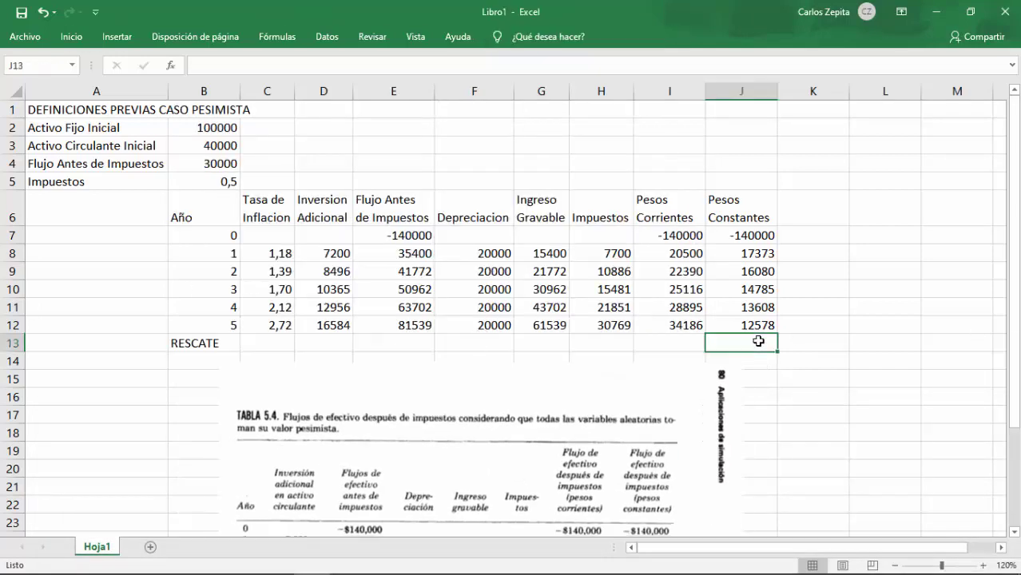
type("=")
left_click(220, 146)
type("+")
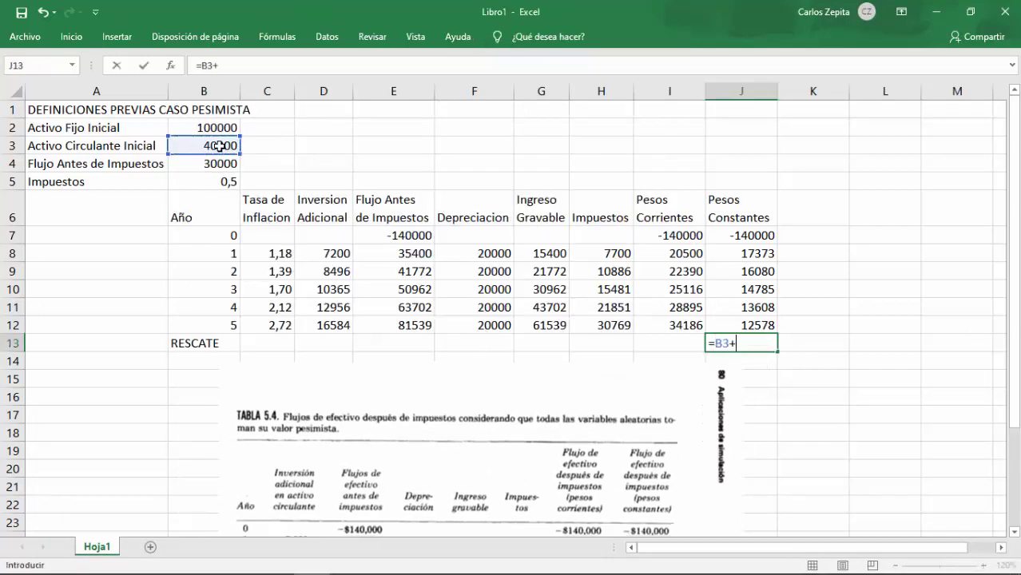
type("0,2*")
left_click(204, 128)
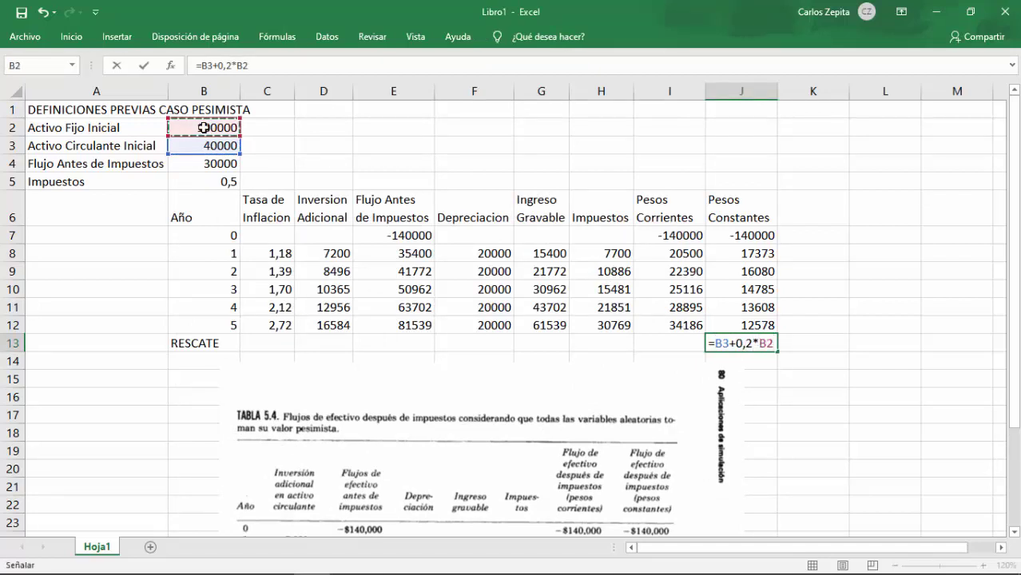
type("*(1-")
left_click(197, 177)
type(")")
key("Return")
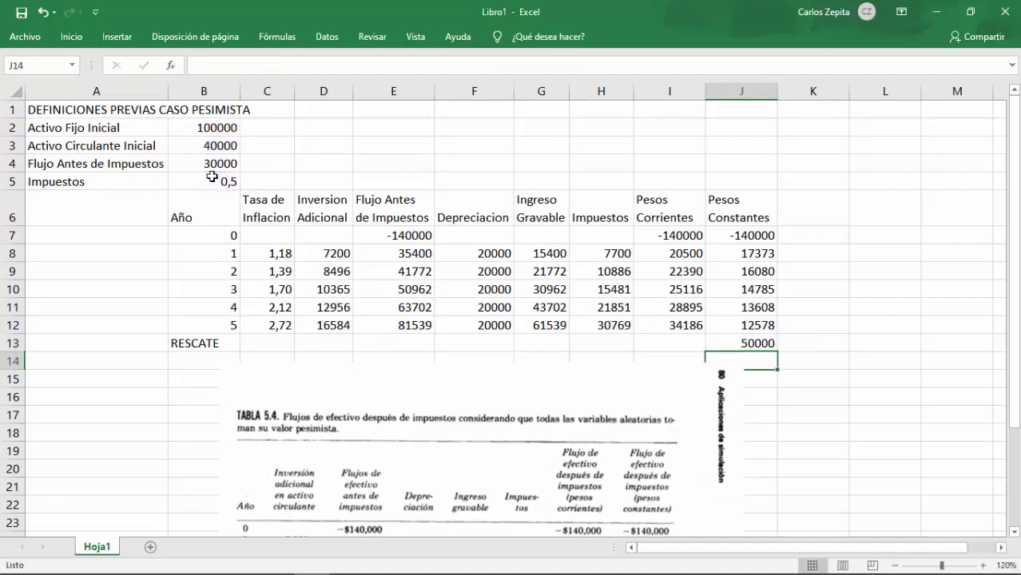
Step: Adjust the picture's position, replace the Notepad note with "Si compara ambas TABLAS los datos estan bien encontrados.", and minimize Notepad
left_click_drag(423, 443, 465, 439)
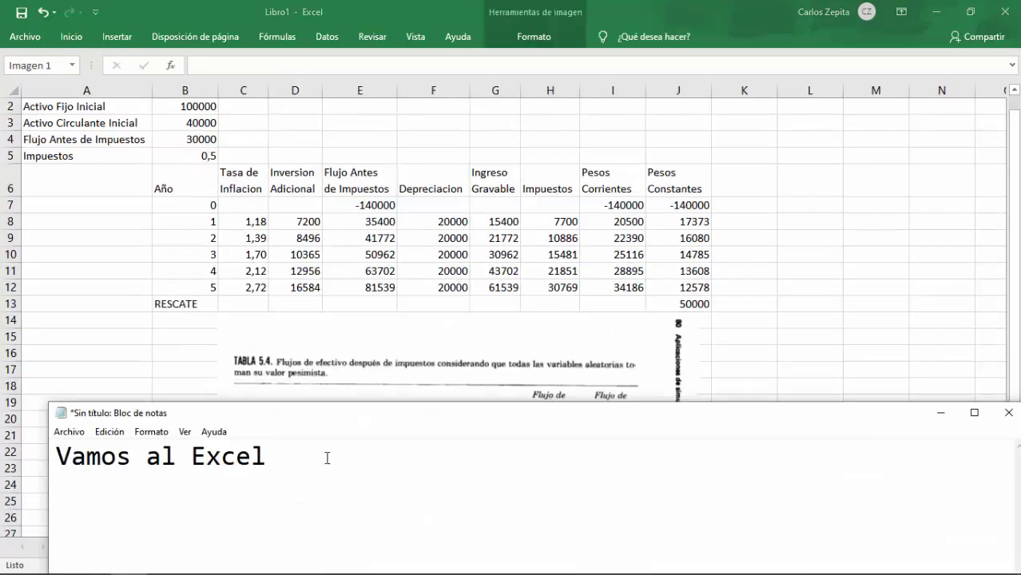
key("ctrl+a")
type("Si compara ambas ")
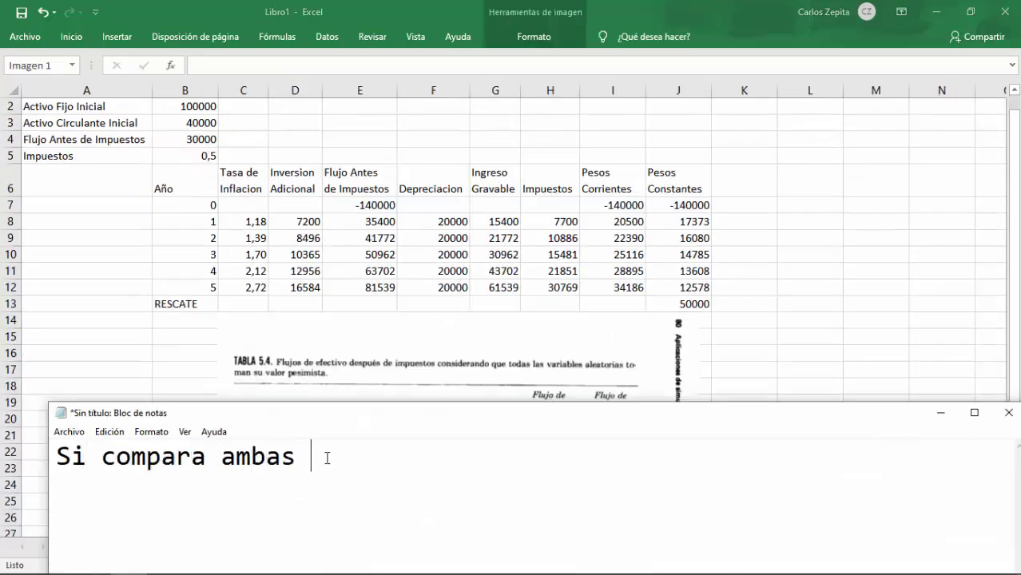
type("TABLAS los datos estan bien encontrados.")
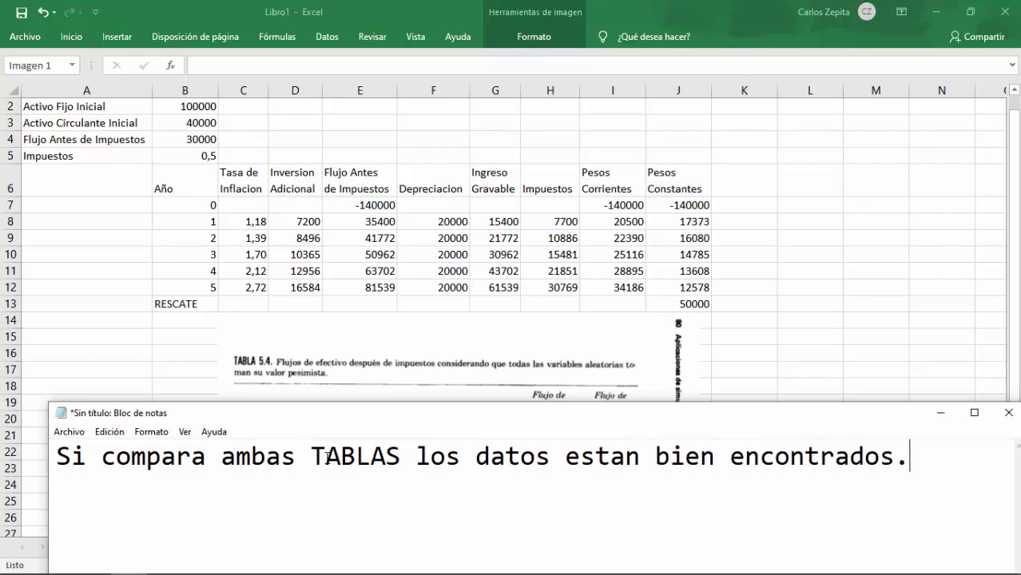
left_click(940, 413)
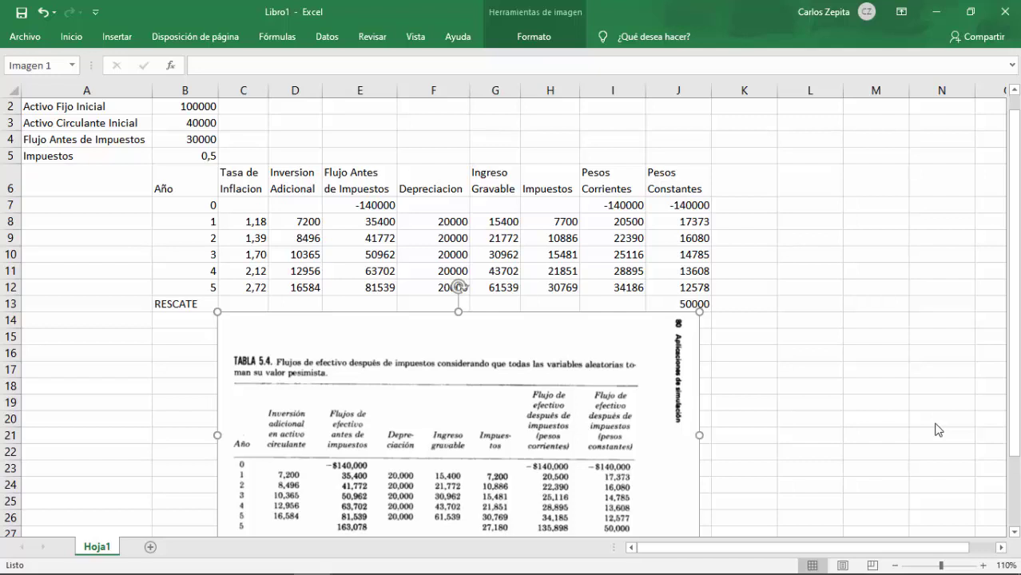
Step: Delete the Table 5.4 picture and, in Notepad, replace the note with: Lo que tenemos que encontrar el "TIR"
key("Delete")
key("alt+Tab")
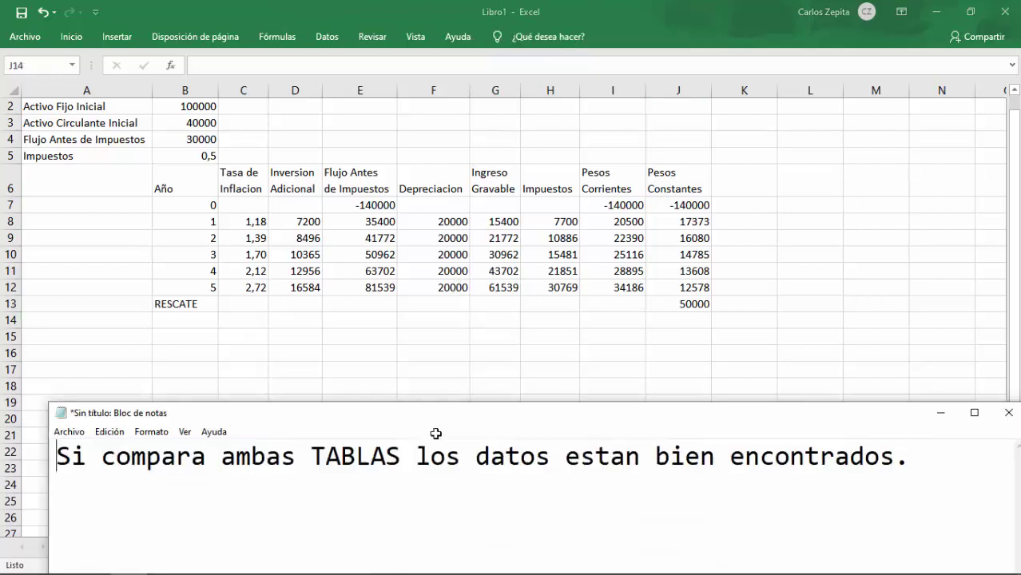
key("ctrl+a")
type("Lo que tenge")
key("BackSpace")
key("BackSpace")
type("emos qu")
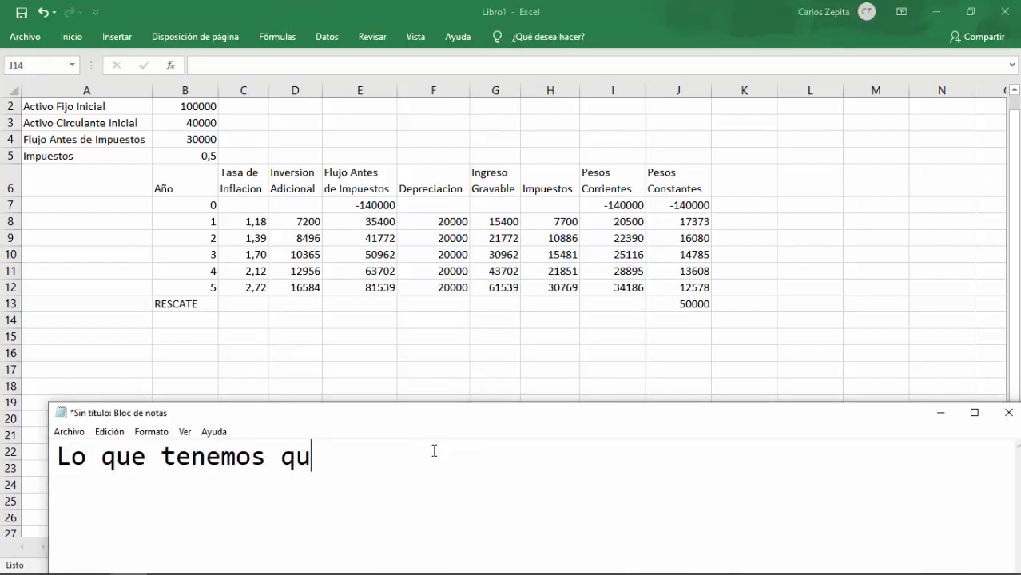
type("e encontrar ")
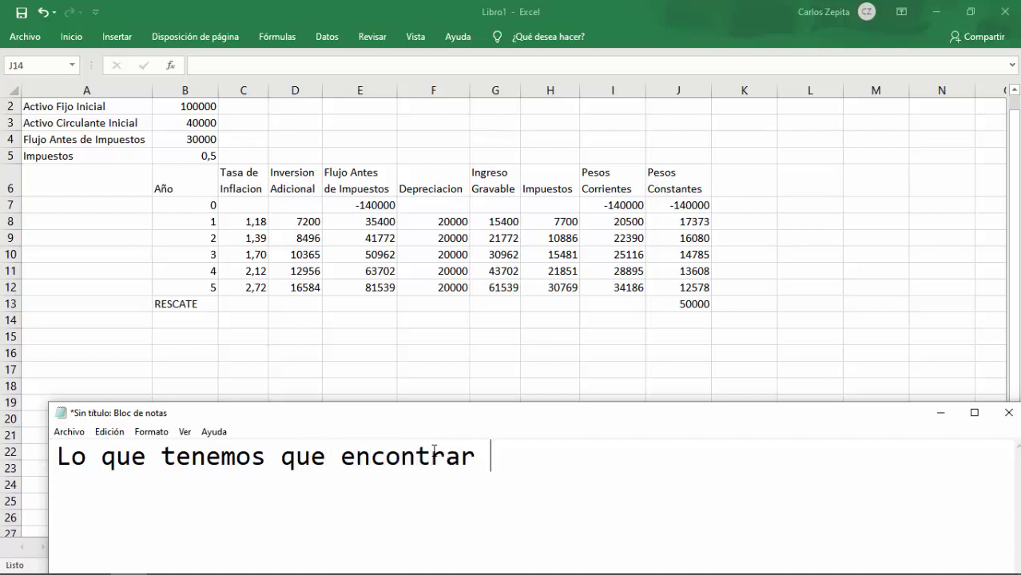
type("el TIR.\"")
key("Right")
key("Right")
key("Right")
type("\"")
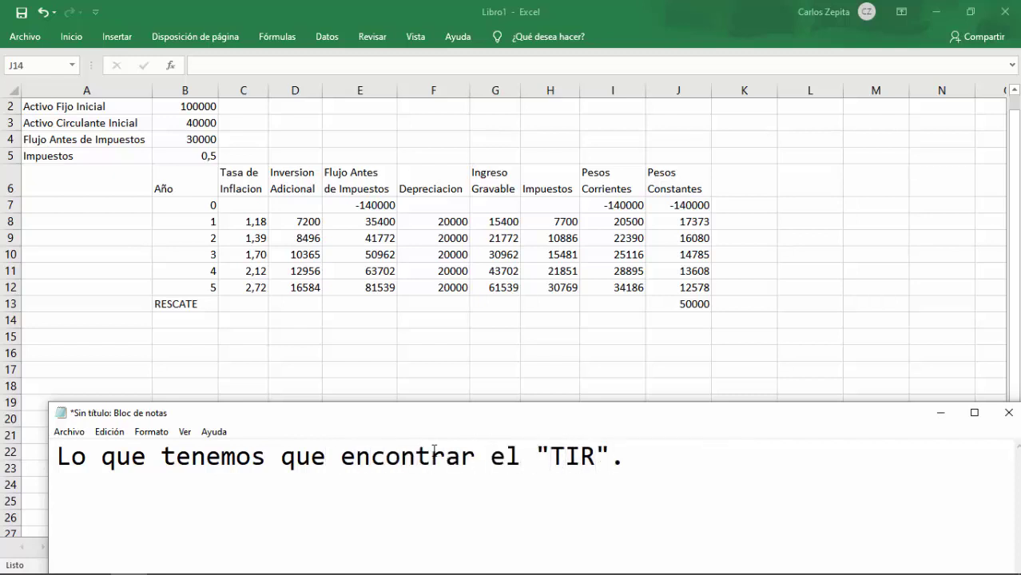
Step: Enclose the quoted word "TIR" in the note between << and >>, and minimize Notepad
key("Left")
key("Left")
key("Left")
key("Left")
key("Left")
type("<<")
key("Right")
key("Right")
key("Right")
key("Right")
key("Right")
type(">>")
left_click(941, 414)
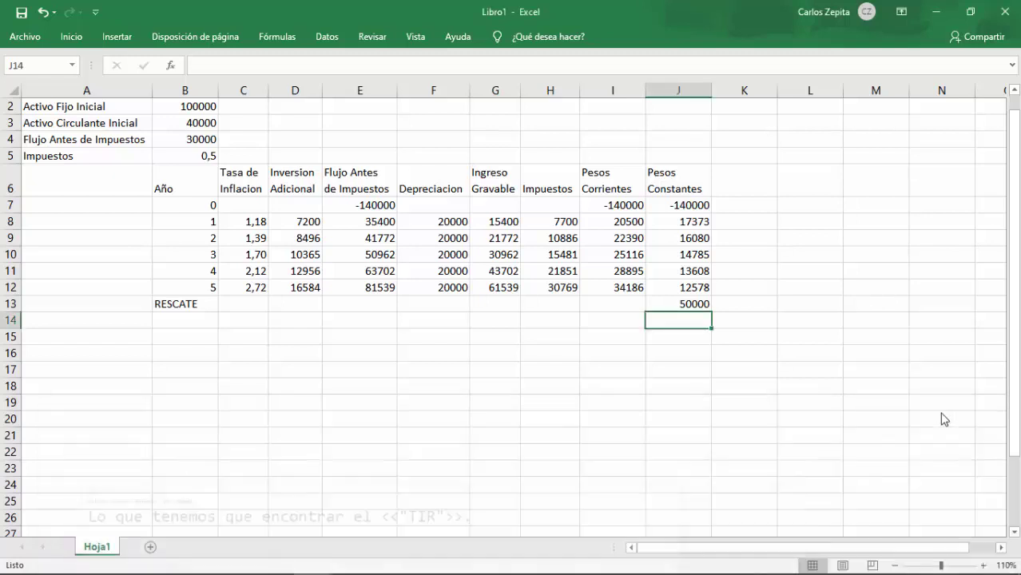
Step: Label I14 as TIR and calculate the internal rate of return in J14 with =TIR(J7:J13)
left_click(622, 323)
type("TIR")
key("Tab")
type("=tir")
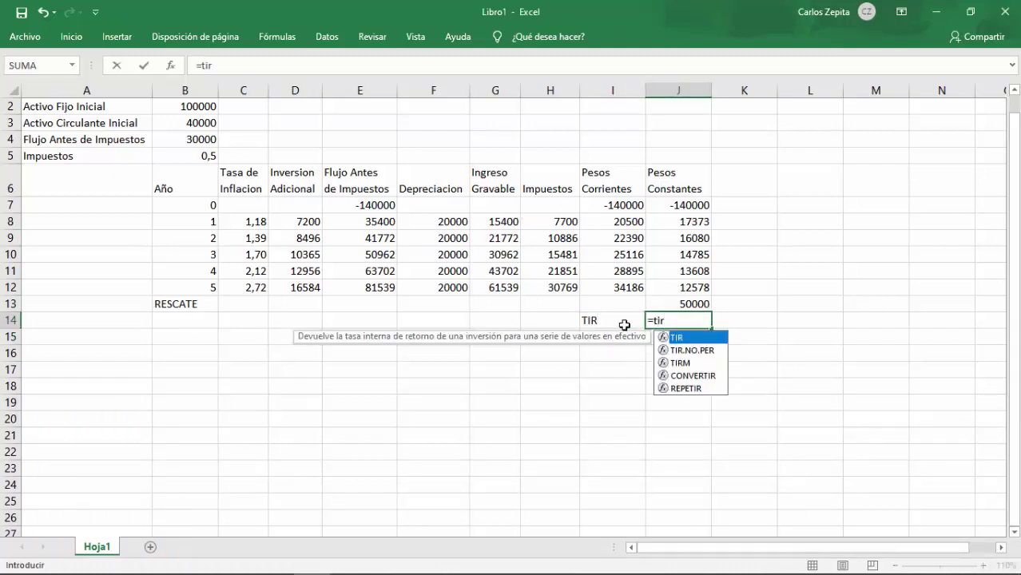
type("(")
left_click_drag(704, 210, 694, 302)
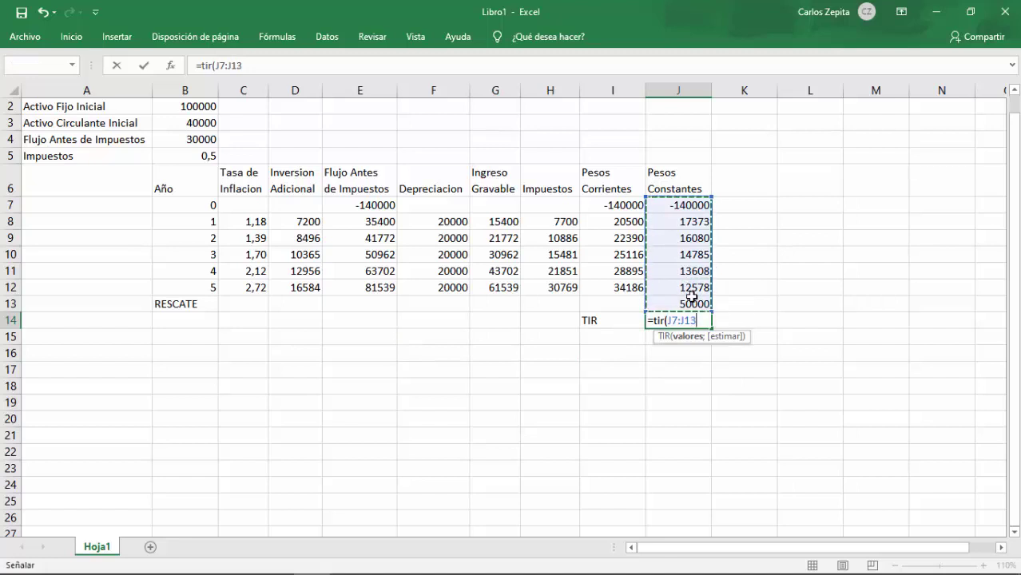
type(")")
key("Return")
key("Return")
Step: Replace the Notepad note with "Cambiando los datos para la situacion OPTIMISTA." and minimize Notepad
key("alt+Tab")
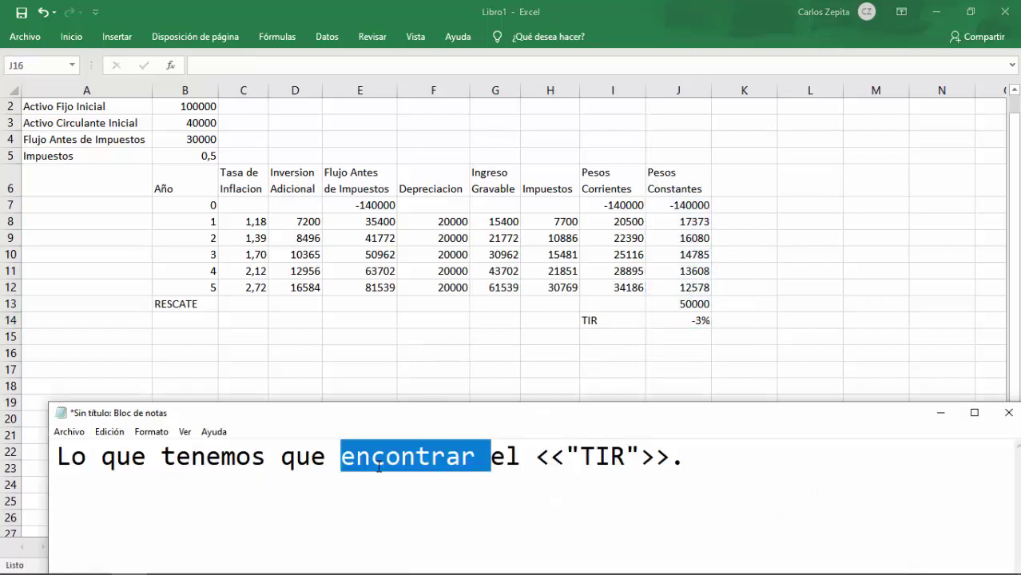
key("ctrl+a")
type("Cambiando los datos par")
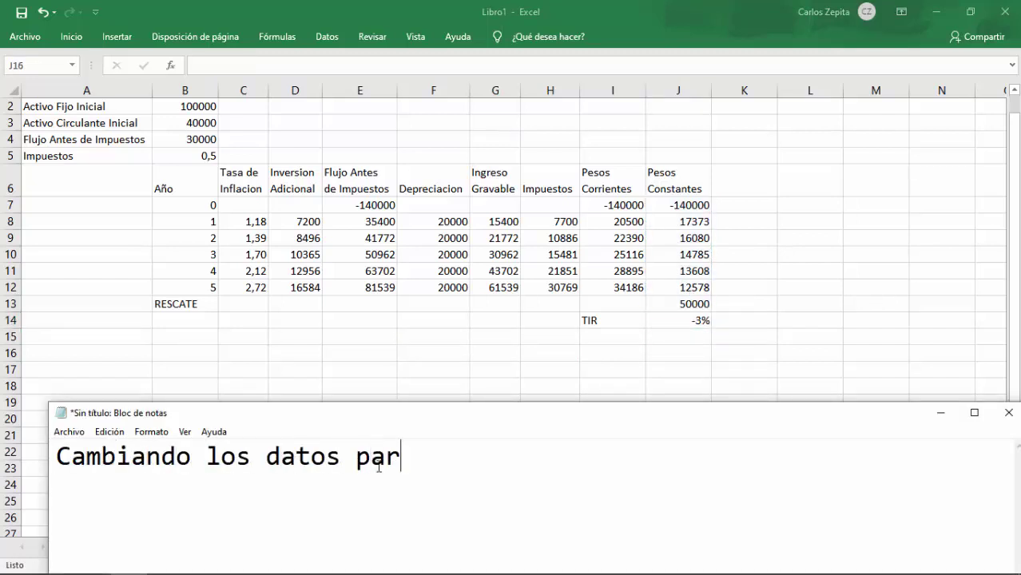
type("a la situacion OPTIMISTA.")
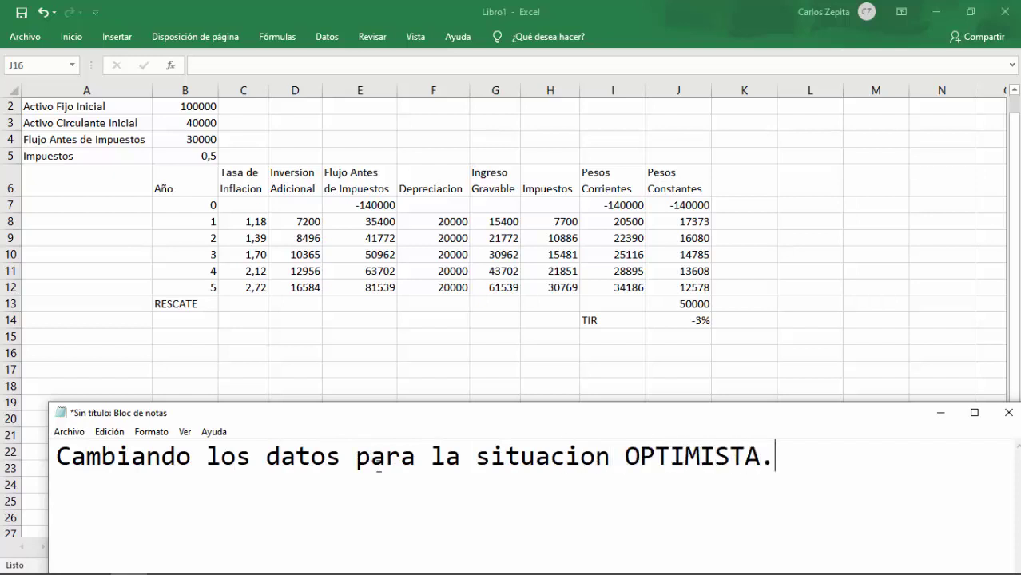
left_click(941, 421)
Step: Copy the pessimistic-case definitions block A1:B5 and paste it starting at A18
left_click_drag(1013, 337, 1013, 321)
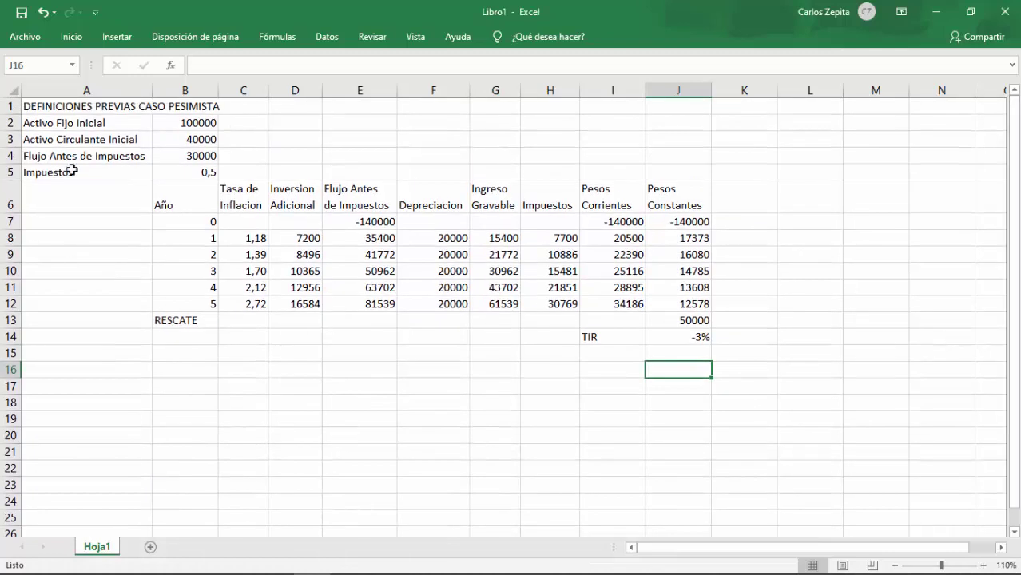
left_click_drag(64, 106, 182, 166)
key("ctrl+c")
left_click(87, 405)
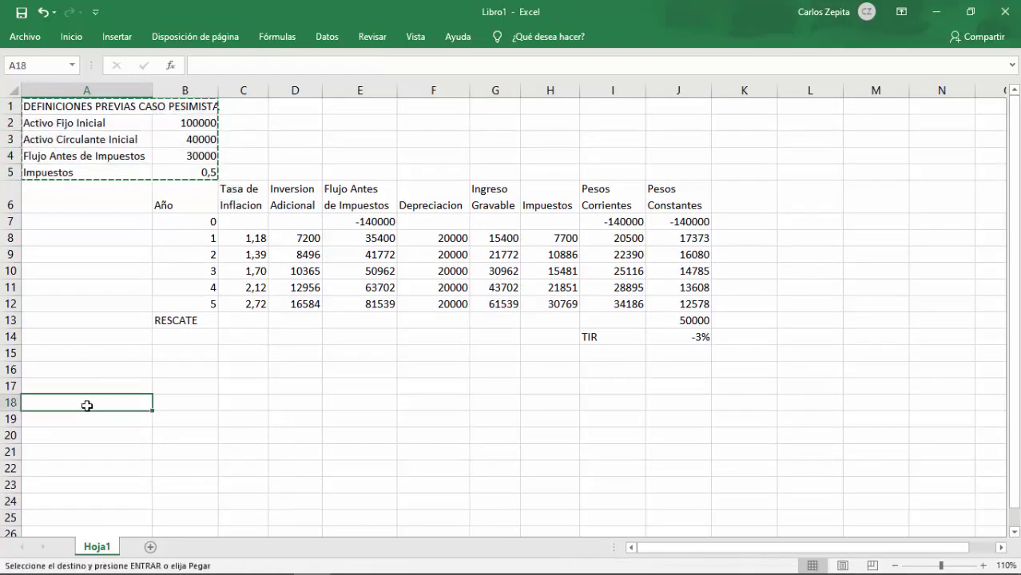
key("ctrl+v")
Step: Change the heading in A18 to "DEFINICIONES PREVIAS CASO OPTIMISTA"
left_click(1013, 532)
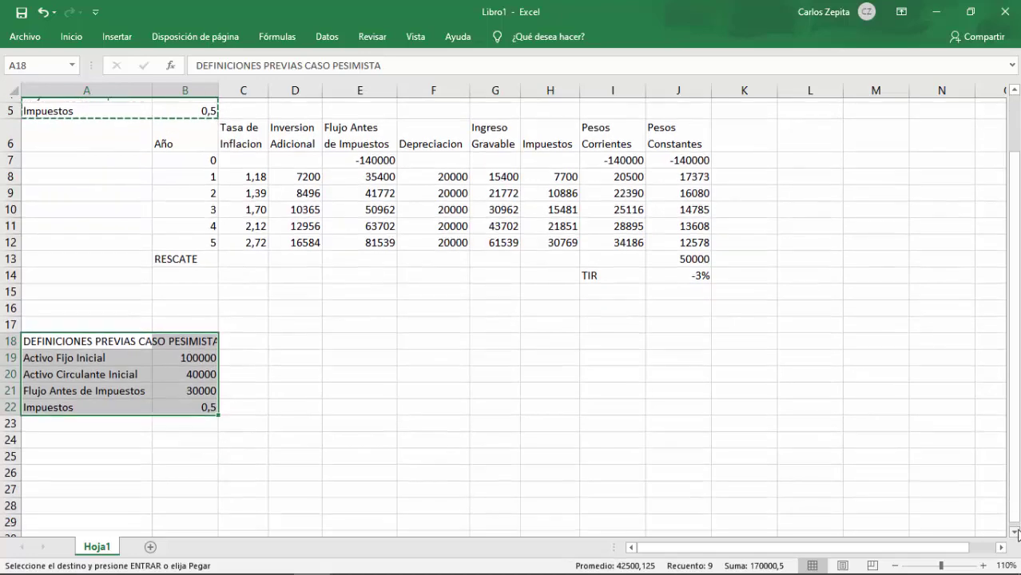
scroll(858, 410, "down", 4)
left_click(182, 134)
key("Up")
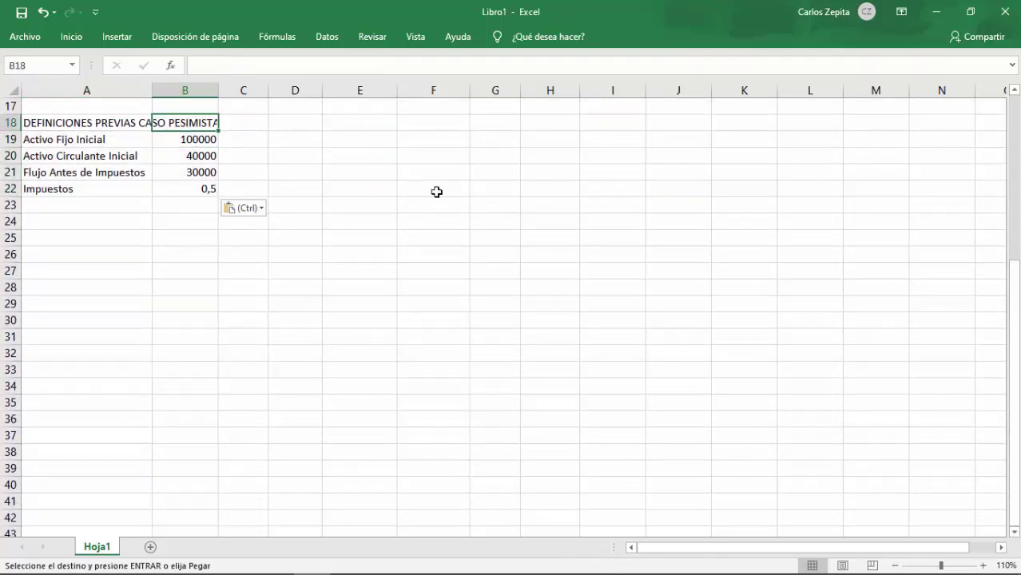
key("Escape")
key("Left")
key("F2")
key("BackSpace")
key("BackSpace")
key("BackSpace")
key("BackSpace")
key("BackSpace")
key("BackSpace")
key("BackSpace")
key("BackSpace")
key("BackSpace")
type("OPTIMI")
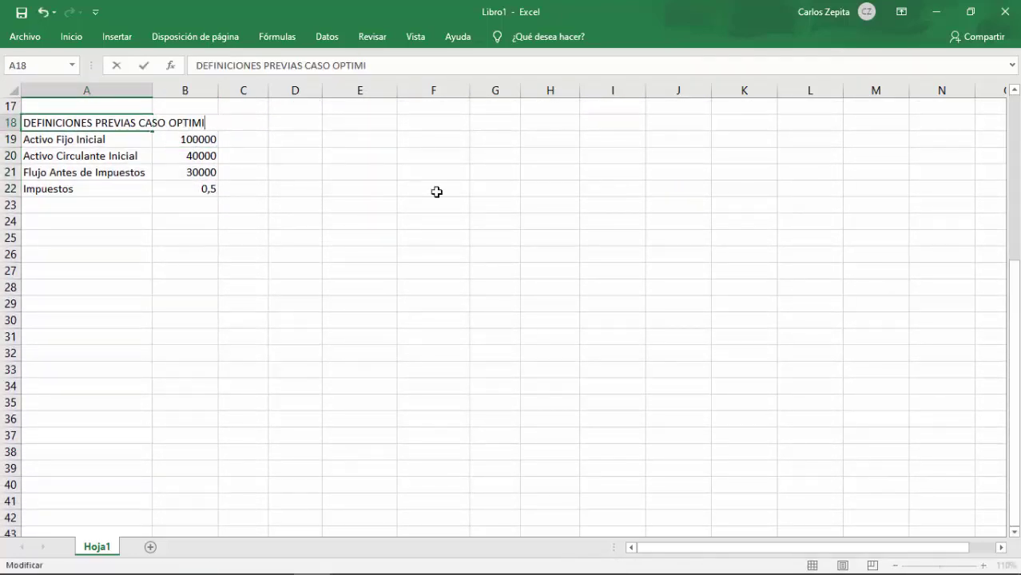
type("STA")
key("Return")
Step: Set the optimistic-case Activo Fijo Inicial to 60000, Activo Circulante Inicial to 25000 and Flujo Antes de Impuestos to 45000
key("Right")
type("60000")
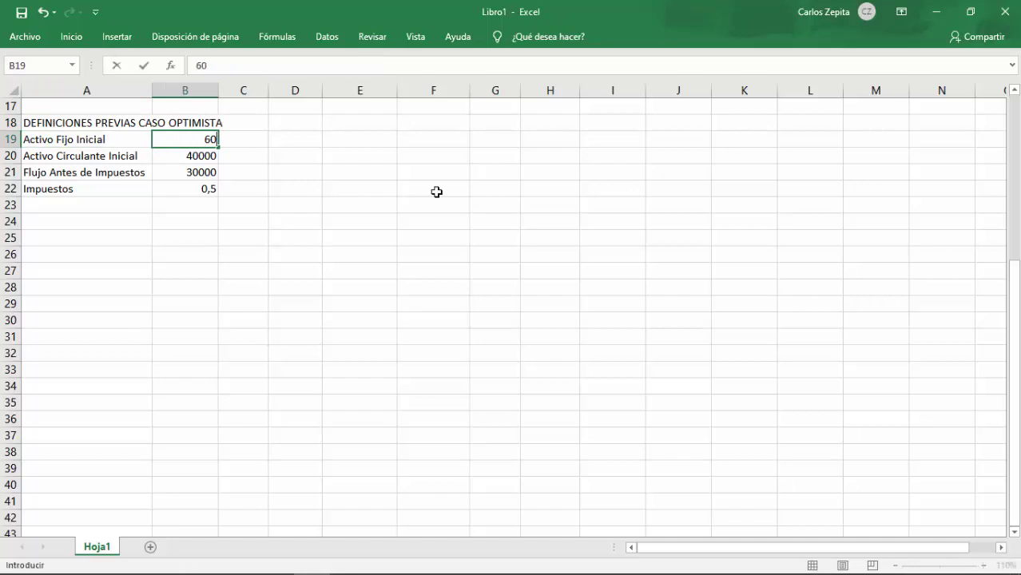
key("Return")
type("25")
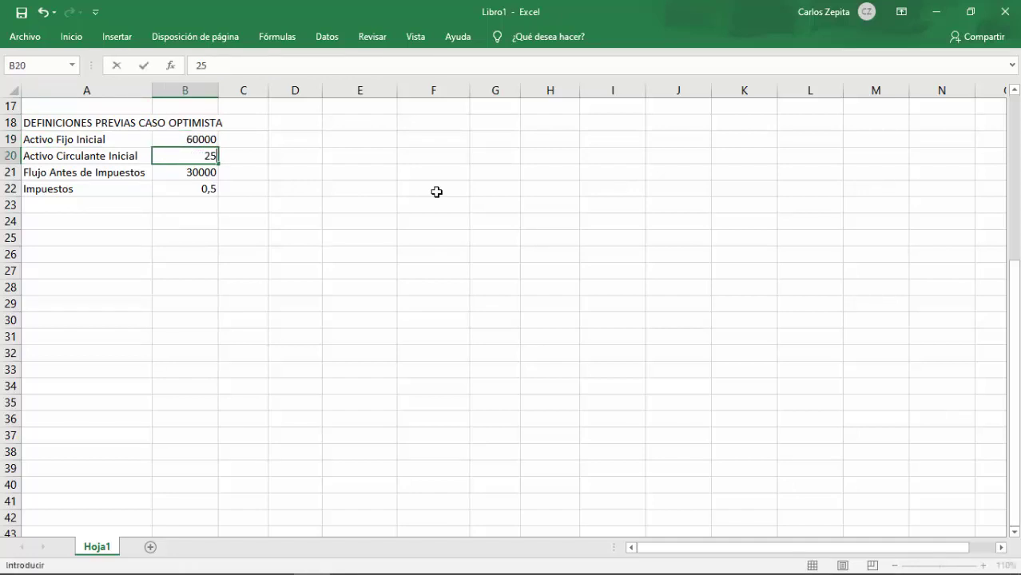
key("Return")
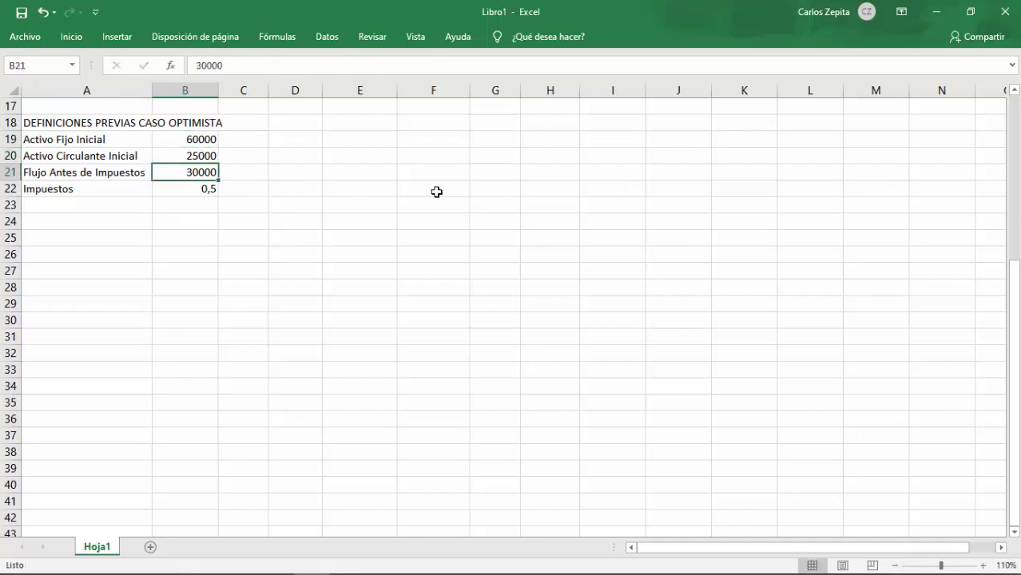
type("450")
key("Up")
Step: Copy the whole pessimistic cash flow table B6:J14, including RESCATE and TIR, and paste it at B23 below the optimistic definitions
key("Up")
key("Up")
key("Up")
key("Up")
key("Up")
key("Up")
key("Up")
key("Up")
key("Up")
key("Up")
key("Up")
key("Up")
key("Up")
key("Up")
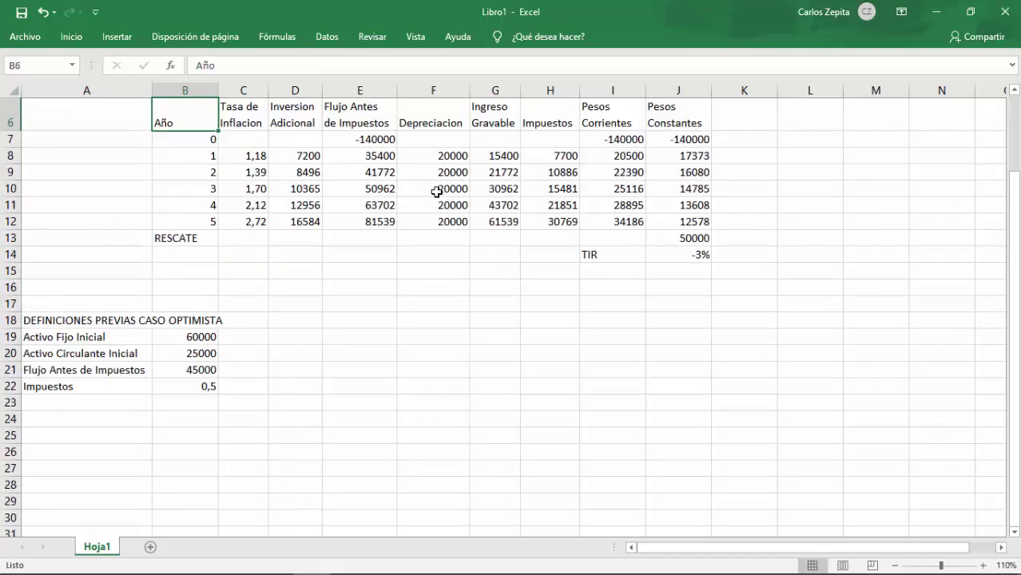
key("shift+Right")
key("shift+Right")
key("shift+Right")
key("shift+Right")
key("shift+Right")
key("shift+Right")
key("shift+Right")
key("shift+Right")
key("shift+Right")
key("shift+Right")
key("shift+Left")
key("shift+Left")
key("shift+Down")
key("shift+Down")
key("shift+Down")
key("shift+Down")
key("shift+Down")
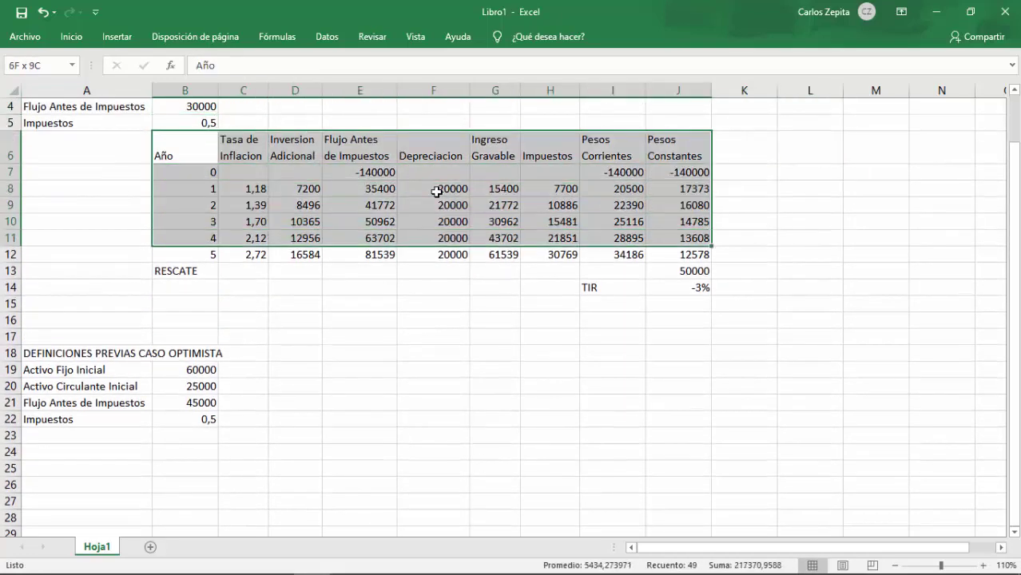
key("shift+Down")
key("shift+Down")
key("shift+Down")
key("ctrl+c")
key("Down")
key("shift+Right")
key("shift+Down")
key("Down")
key("Down")
key("Down")
key("Down")
key("Down")
key("Down")
key("Down")
key("Down")
key("Down")
key("Down")
key("Down")
key("Down")
key("Down")
key("Down")
key("Down")
key("Down")
key("ctrl+v")
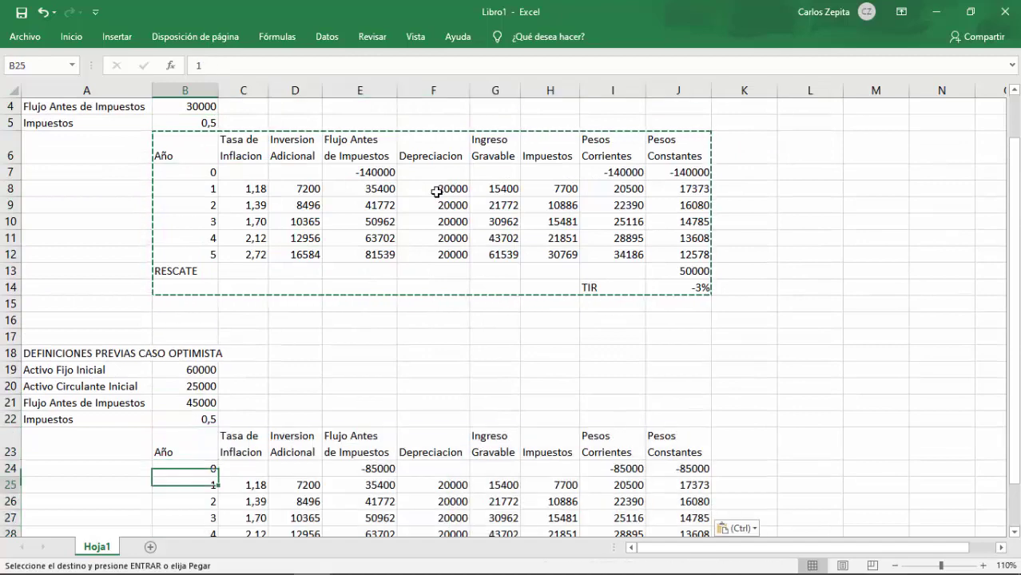
Step: Review the pasted optimistic-case table down through its RESCATE and TIR rows, returning to the inflation column at year 0
key("Down")
key("Down")
key("Down")
key("Down")
key("Down")
key("Down")
key("Down")
key("Down")
key("Down")
key("Down")
key("Down")
key("Up")
key("Up")
key("Up")
key("Up")
key("Up")
key("Up")
key("Up")
key("Up")
key("Right")
key("Up")
key("Up")
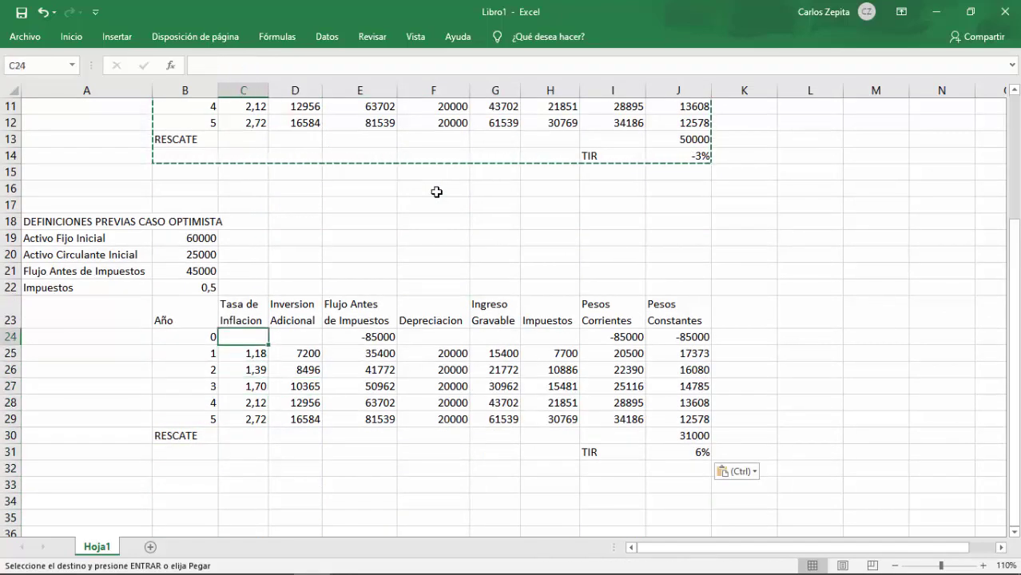
Step: Clear the copied values from C24:J29 in the optimistic-case table, keeping the headings and year numbers
key("Right")
key("Left")
key("shift+Down")
key("shift+Down")
key("shift+Down")
key("shift+Down")
key("shift+Down")
key("shift+Right")
key("shift+Right")
key("shift+Right")
key("shift+Right")
key("shift+Right")
key("shift+Right")
key("shift+Right")
key("shift+Right")
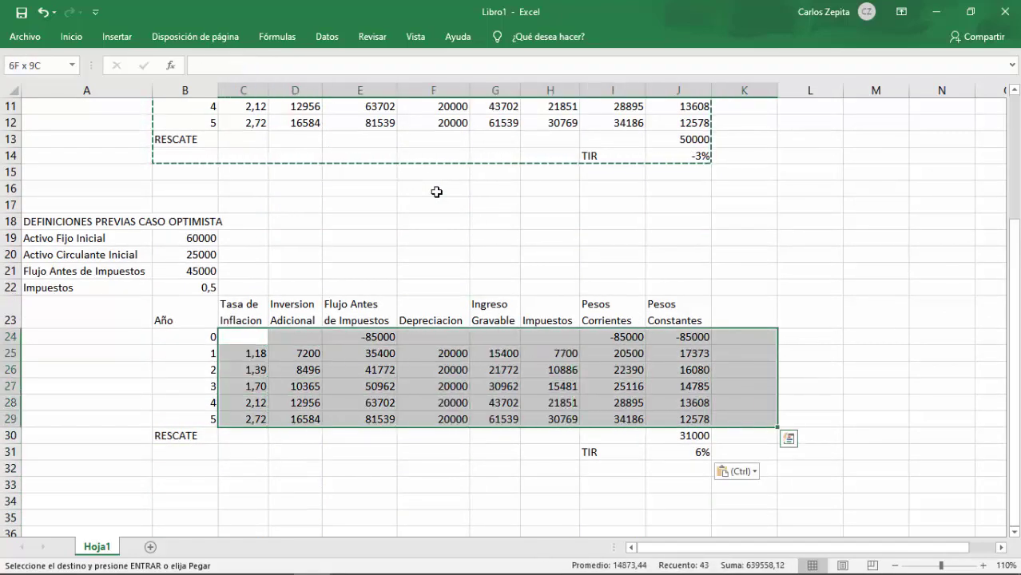
key("shift+Left")
key("Delete")
Step: Delete the copied RESCATE and TIR results in J30:J31, keeping their labels
key("Right")
key("Right")
key("Right")
key("Right")
key("Right")
key("Right")
key("Down")
key("Down")
key("Down")
key("Down")
key("Down")
key("Down")
key("Right")
key("shift+Down")
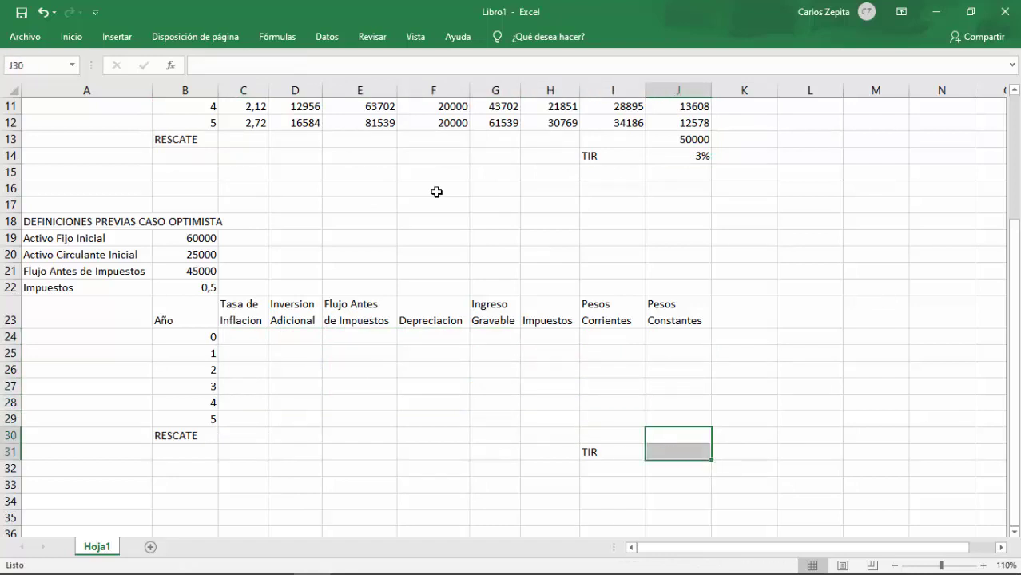
key("Delete")
Step: Enter the optimistic inflation rates 12, 12, 15, 18 and 19 for years 1 to 5 in C25:C29
key("Up")
key("Up")
key("Up")
key("Up")
key("Up")
key("Up")
key("Left")
key("Left")
key("Left")
key("Left")
key("Left")
key("Left")
key("Left")
key("Up")
key("Down")
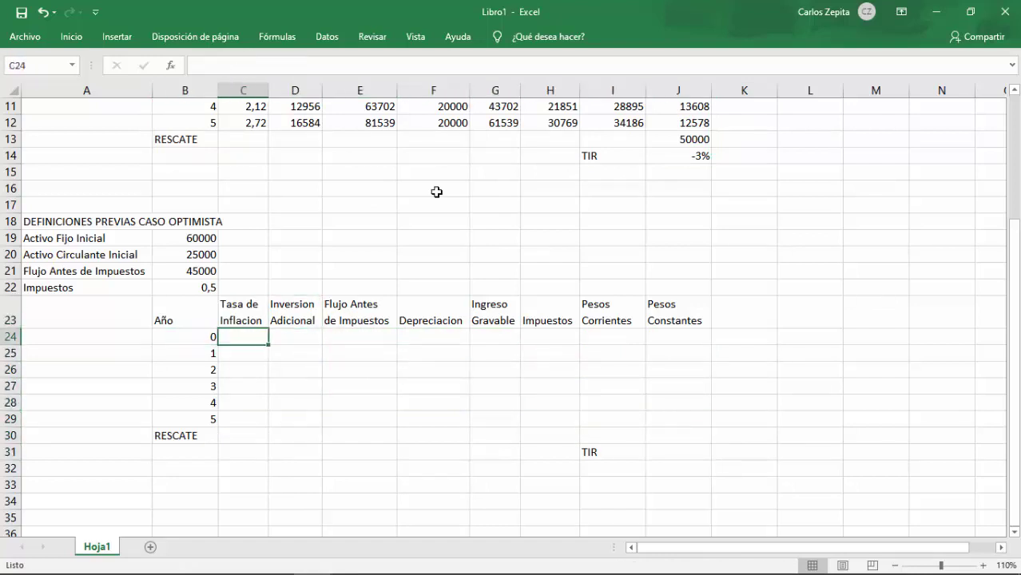
key("Down")
type("12")
key("Return")
type("12")
key("Return")
type("15")
key("Return")
type("1")
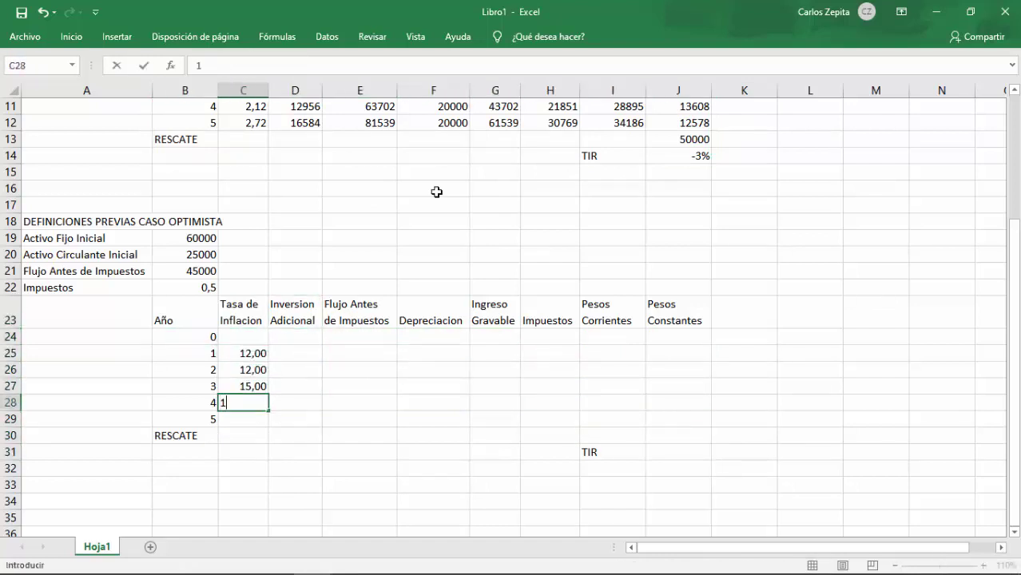
type("8")
key("Return")
type("19")
key("Return")
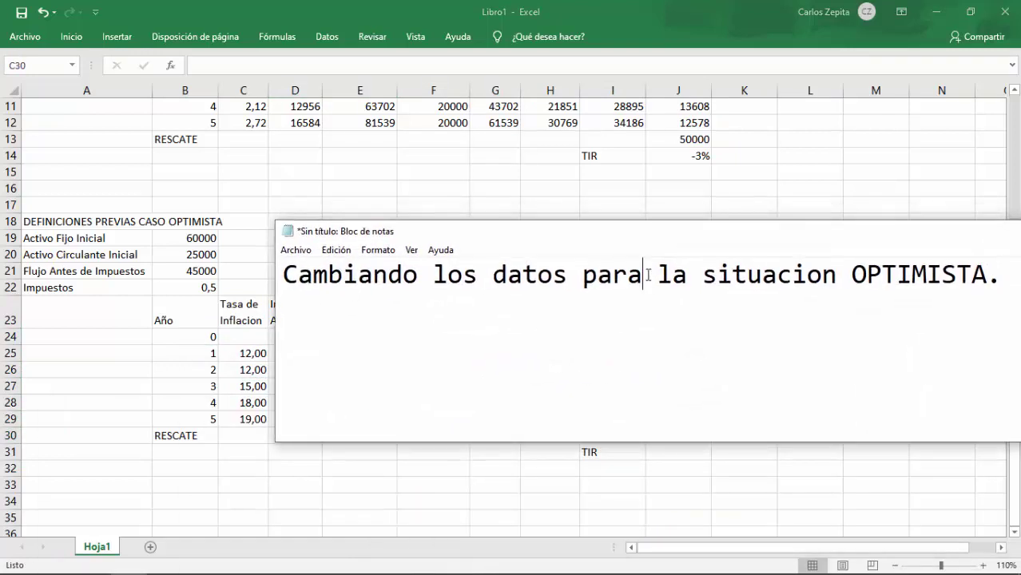
Step: Replace the Notepad note with "Estos valores son sacados del TEXTO." and put the note window away
key("ctrl+a")
key("BackSpace")
type("Estos val")
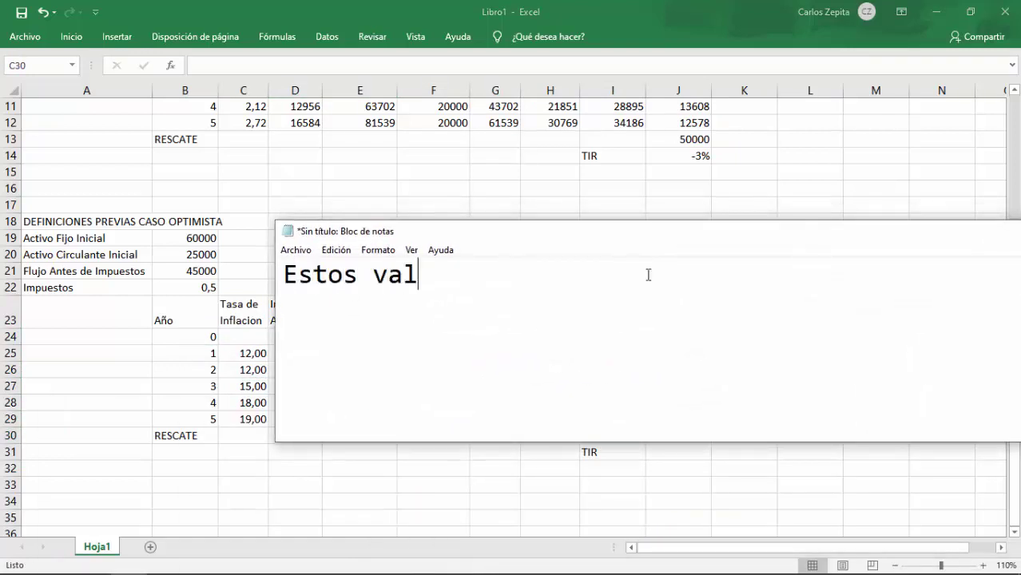
type("ores son saca")
key("BackSpace")
type("cados del ")
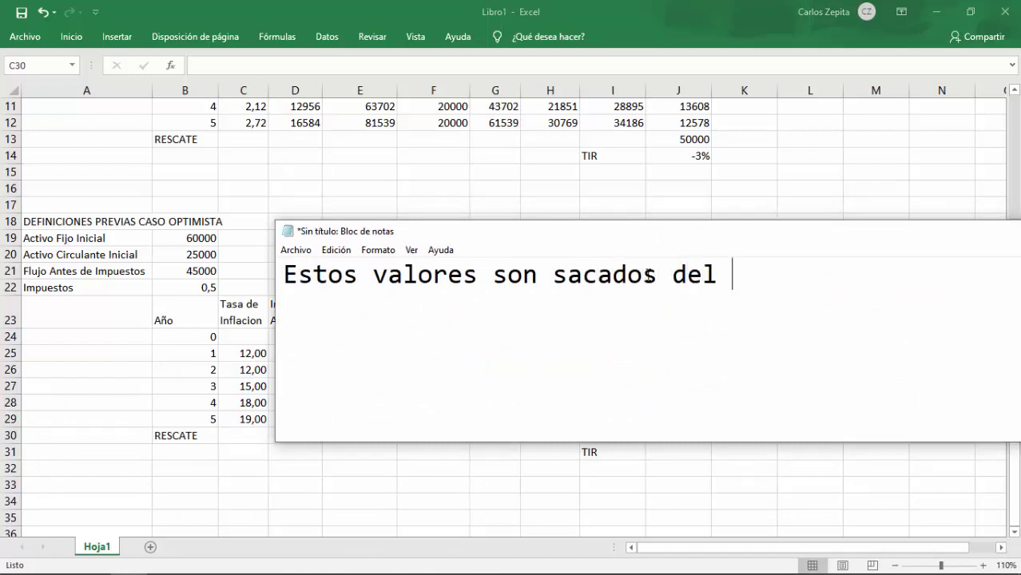
type("TEXTO.")
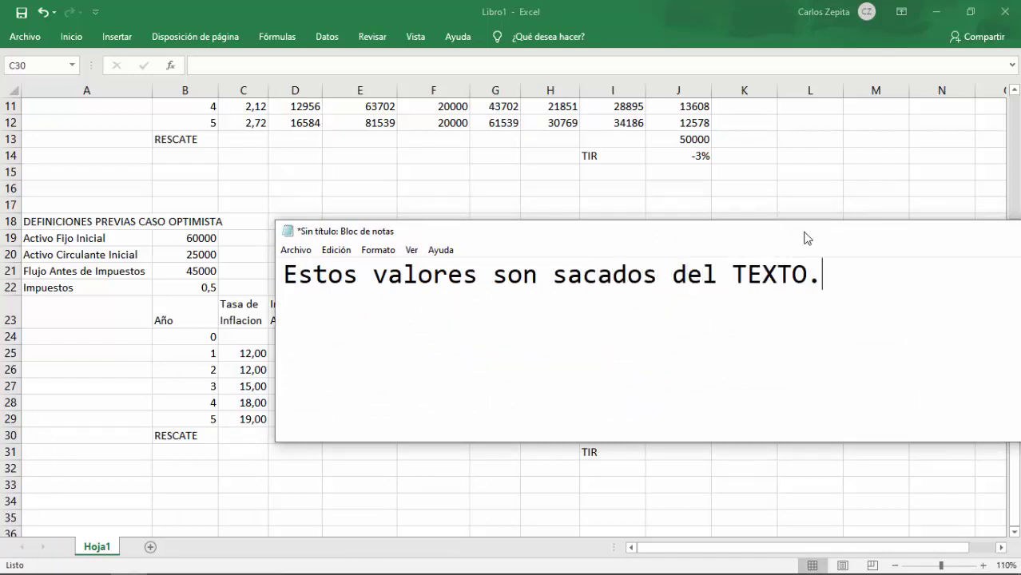
left_click_drag(804, 237, 586, 468)
left_click(914, 465)
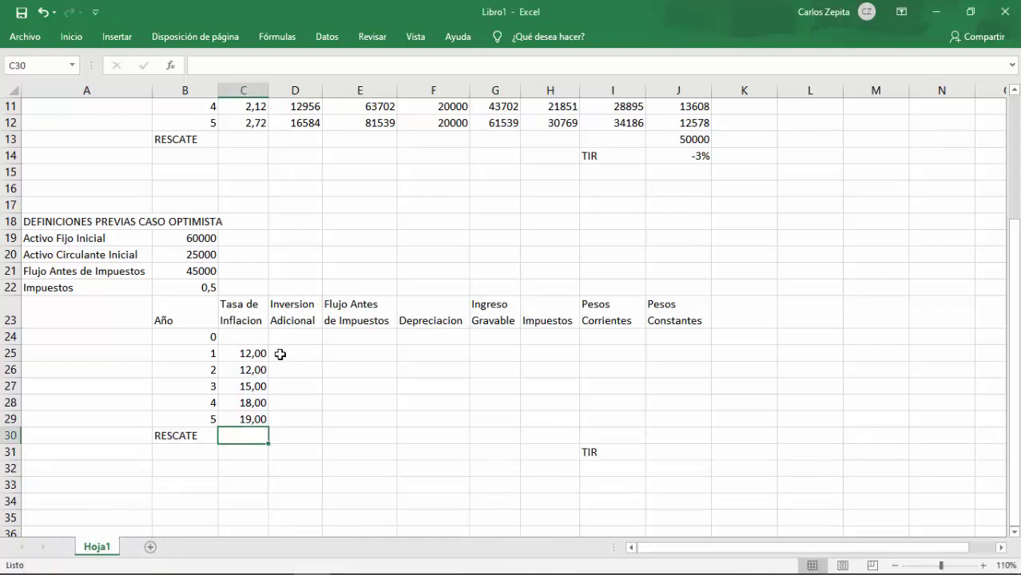
Step: Replace the inflation rates in C25:C29 with the factors 1,12, 1,12, 1,15, 1,18 and 1,19
key("Up")
key("Up")
key("Up")
key("Up")
key("Up")
type("1,12")
key("Return")
type("1,12")
key("Return")
type("1,15")
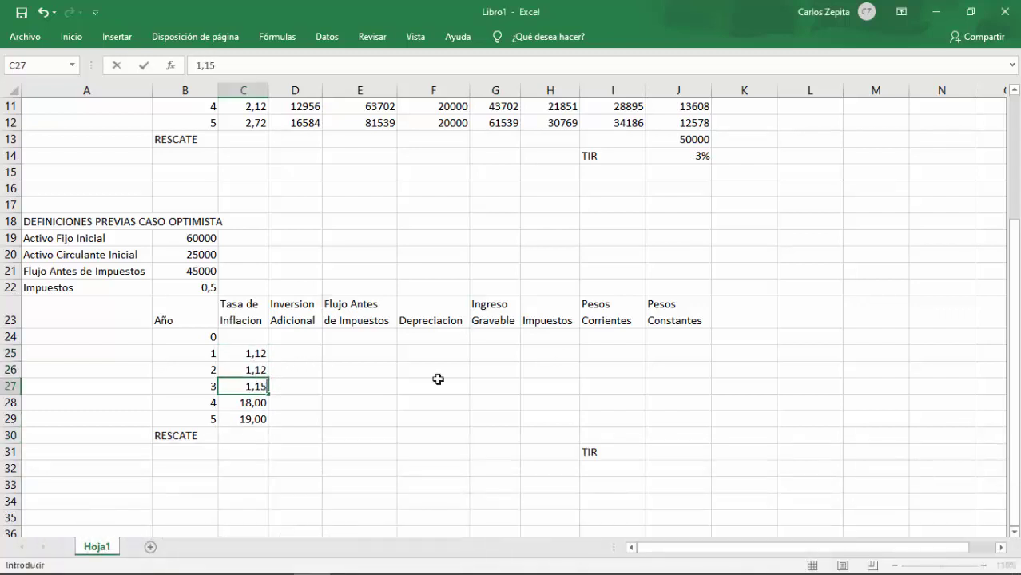
key("Return")
type("1,18")
key("Return")
type("1,")
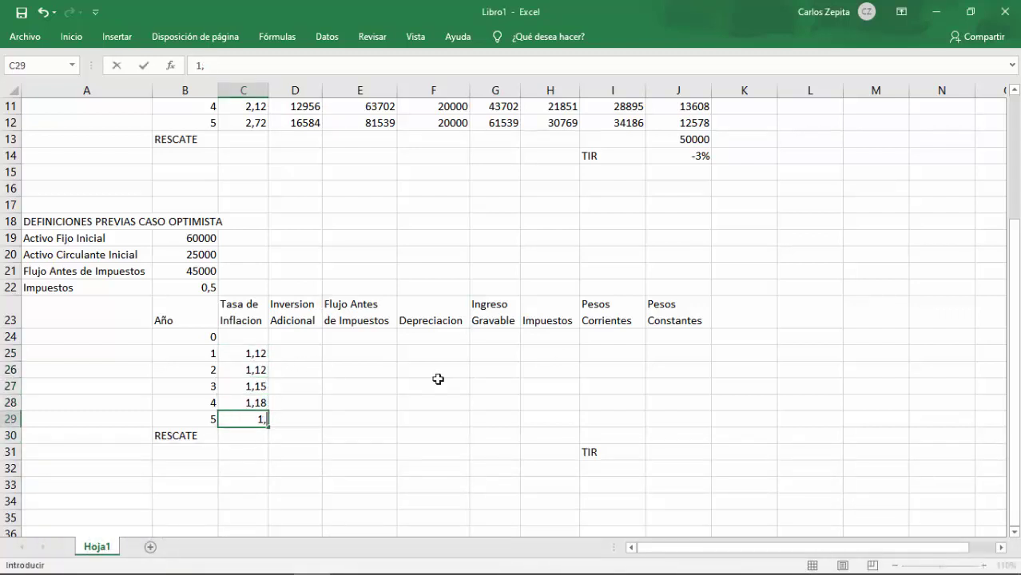
key("Up")
Step: Make the year 2 and 3 inflation factors cumulative, multiplying C25 by 1,12 in C26 and C26 by 1,15 in C27
key("Up")
key("Up")
key("Up")
key("Down")
type("=")
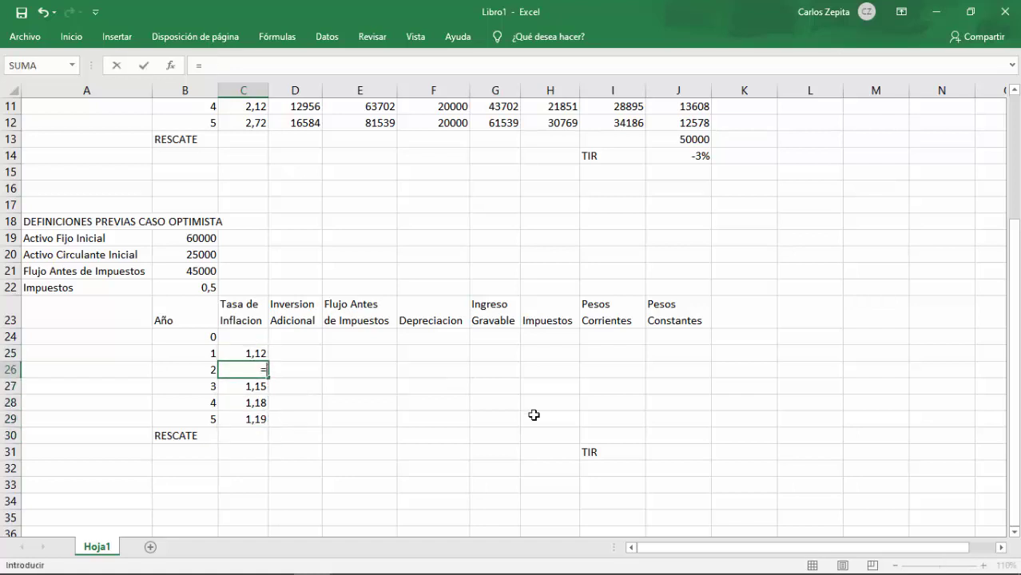
left_click(246, 353)
type("*1,12")
key("Return")
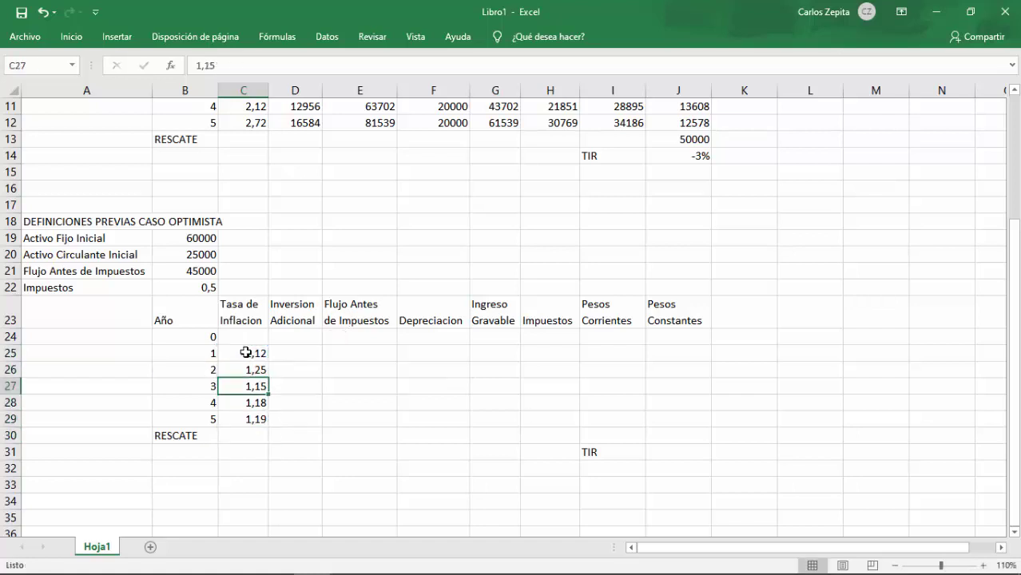
type("=")
left_click(252, 368)
key("Return")
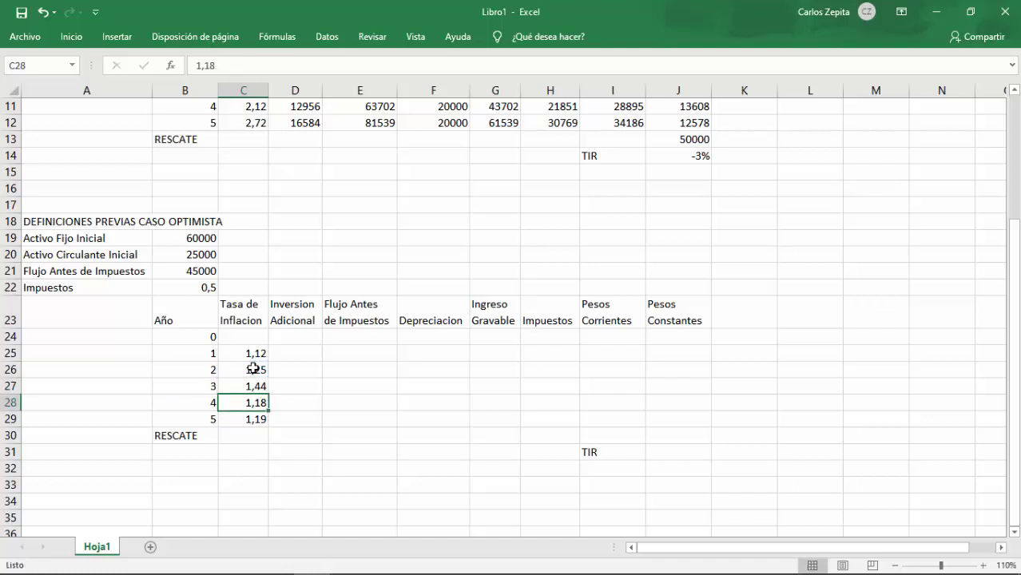
Step: Make the year 4 and 5 inflation factors cumulative with =C27*1,18 in C28 and =C28*1,19 in C29
type("=")
left_click(244, 381)
type("*1,18")
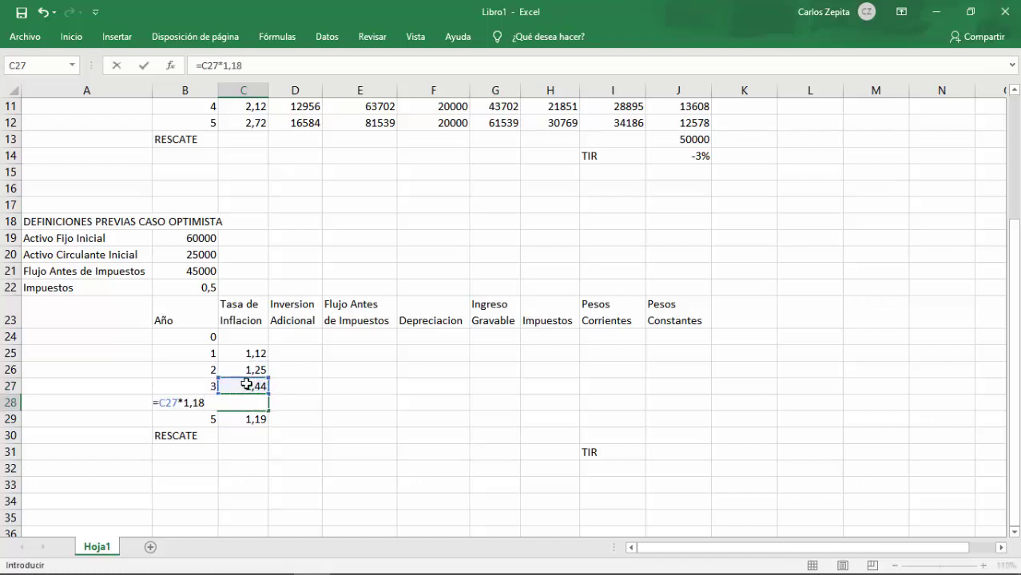
key("Return")
type("=")
left_click(248, 401)
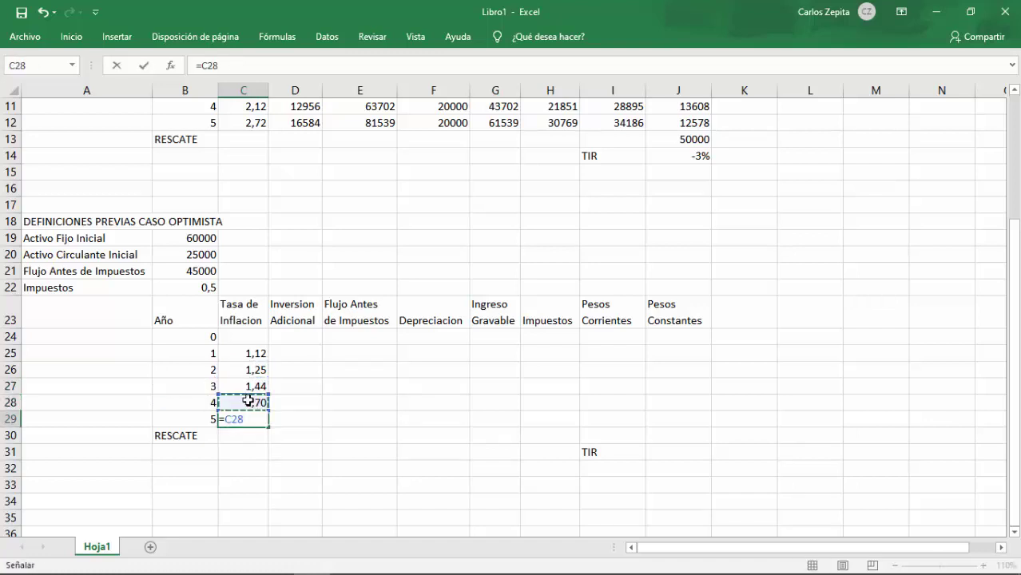
type("*1,19")
key("Return")
Step: Calculate Flujo Antes de Impuestos in E25 as =C25*$B$21 and fill the formula down to E29
key("Up")
key("Up")
key("Up")
key("Up")
key("Up")
key("Right")
key("Right")
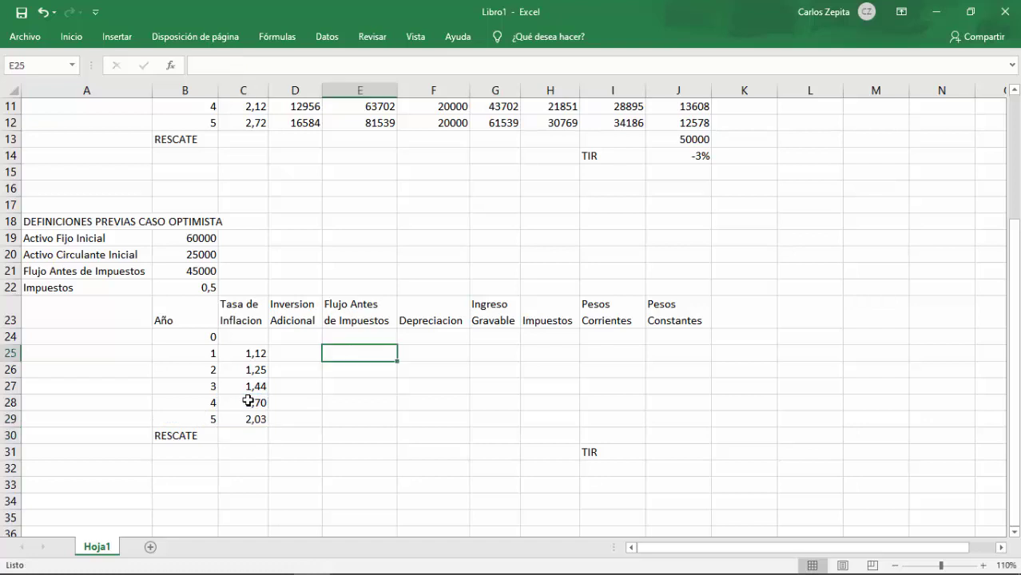
type("=")
left_click(251, 354)
type("*")
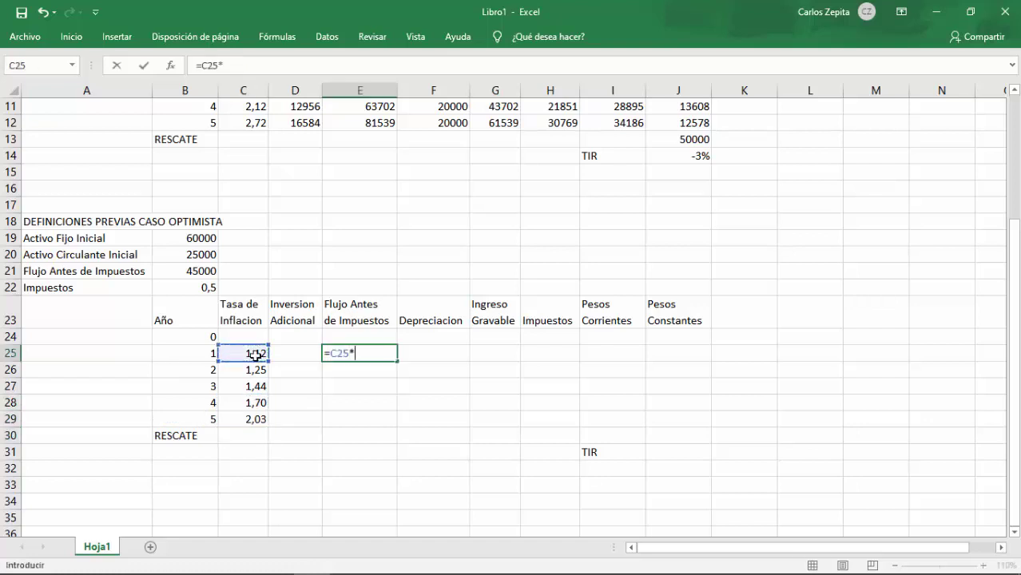
left_click(199, 271)
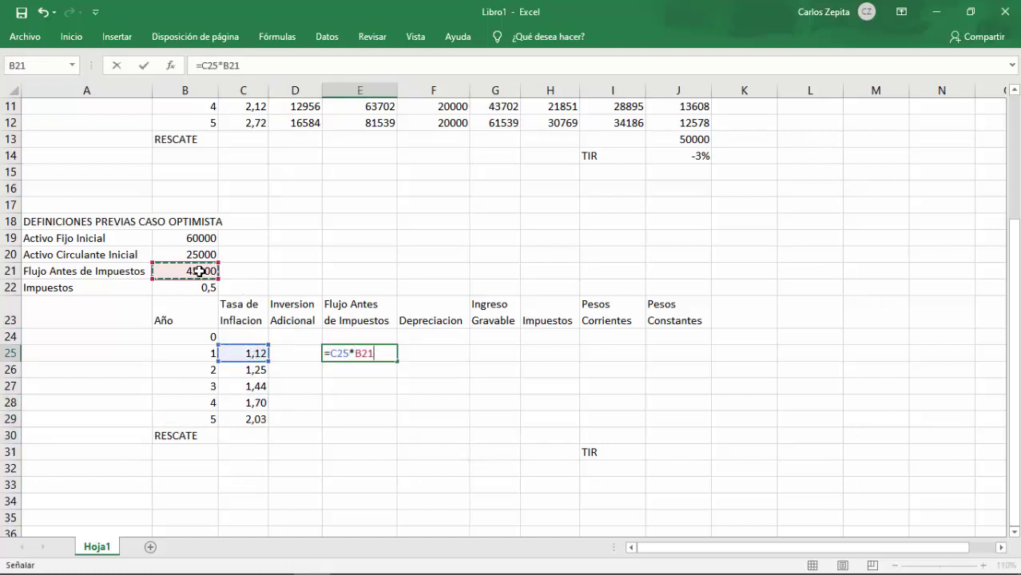
key("F4")
key("ctrl+Return")
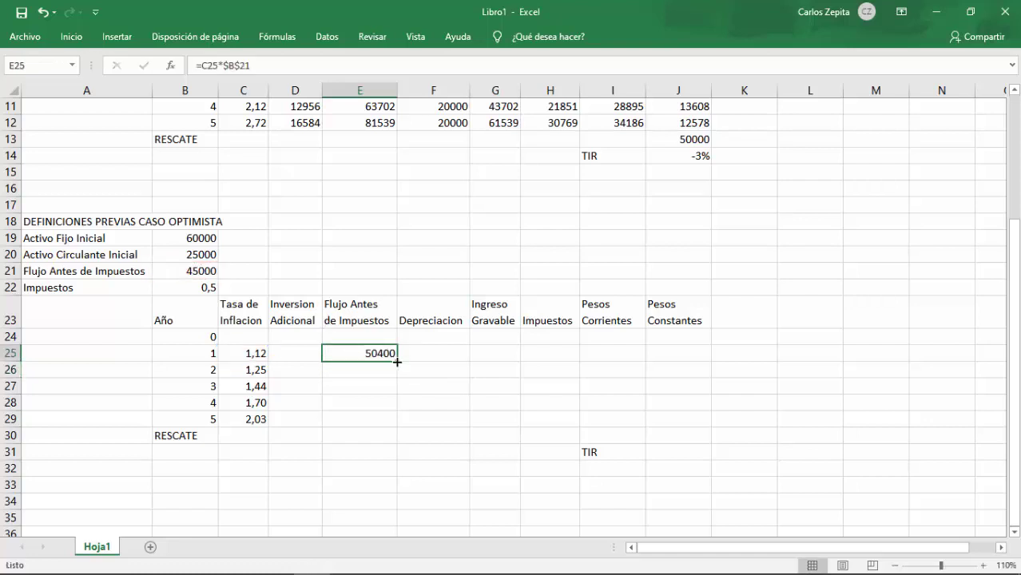
left_click_drag(397, 362, 394, 420)
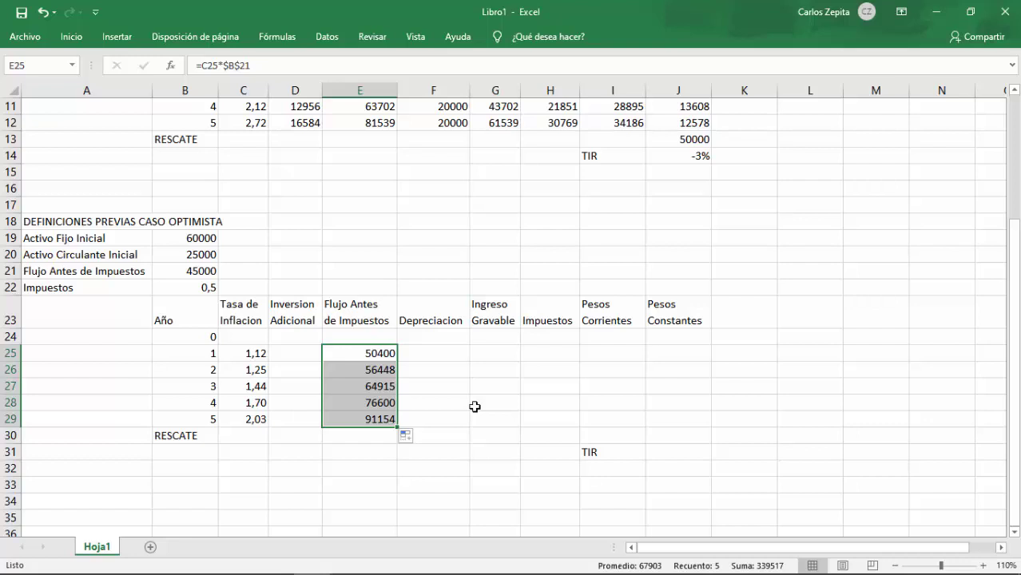
Step: Calculate Depreciacion in F25 as =$B$19/5 and fill the formula down to F29
key("Right")
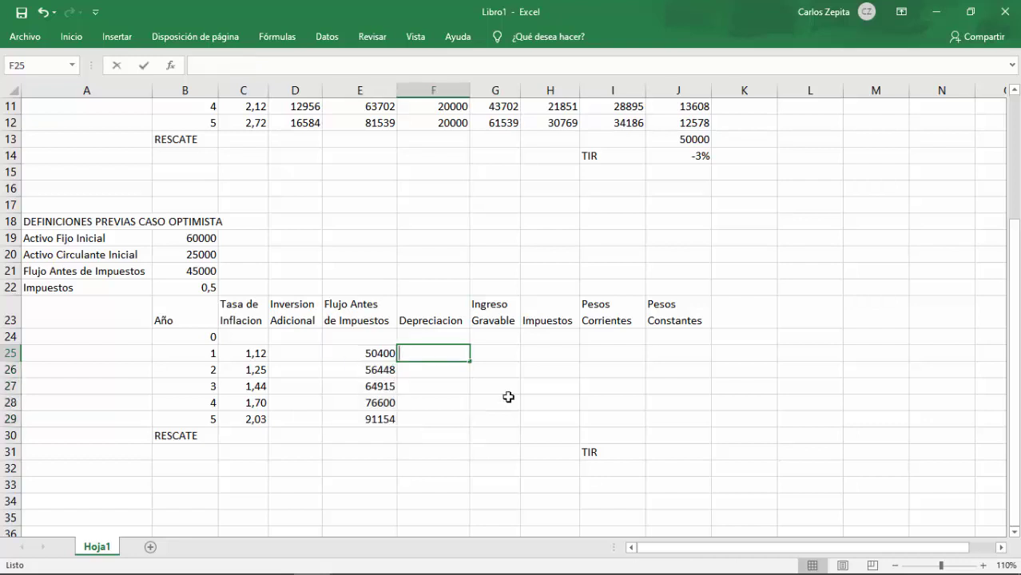
type("=")
left_click(191, 237)
key("F4")
type("/5")
key("ctrl+Return")
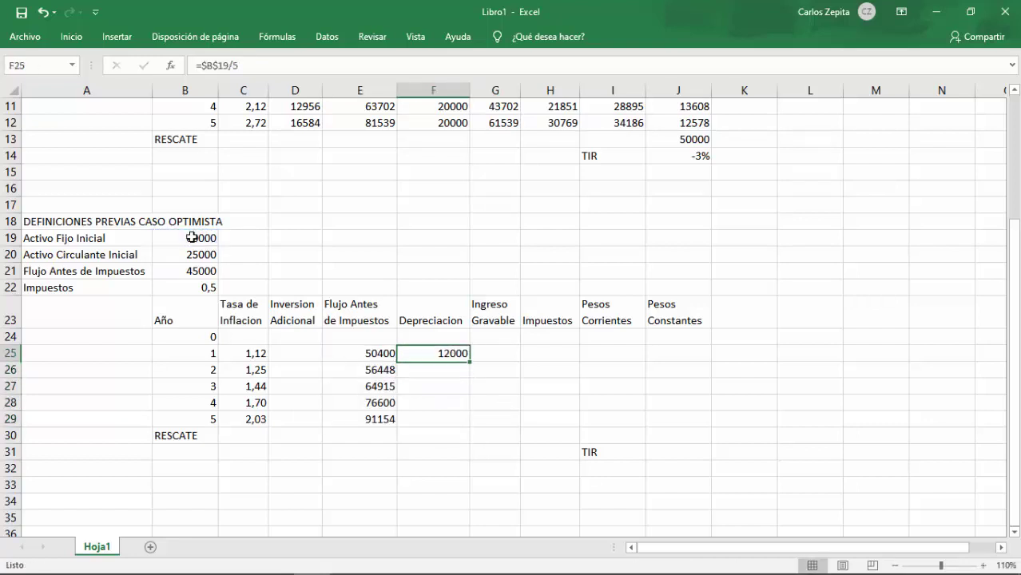
left_click_drag(470, 362, 466, 423)
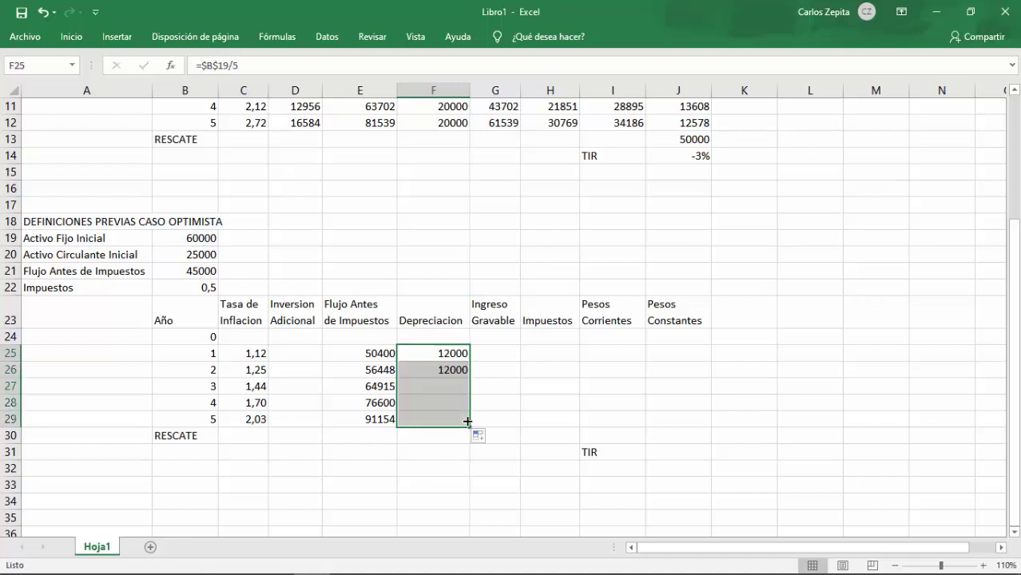
Step: Calculate Ingreso Gravable in G25 as =E25-F25 and fill the formula down to G29
left_click(520, 351)
type("=")
left_click(374, 352)
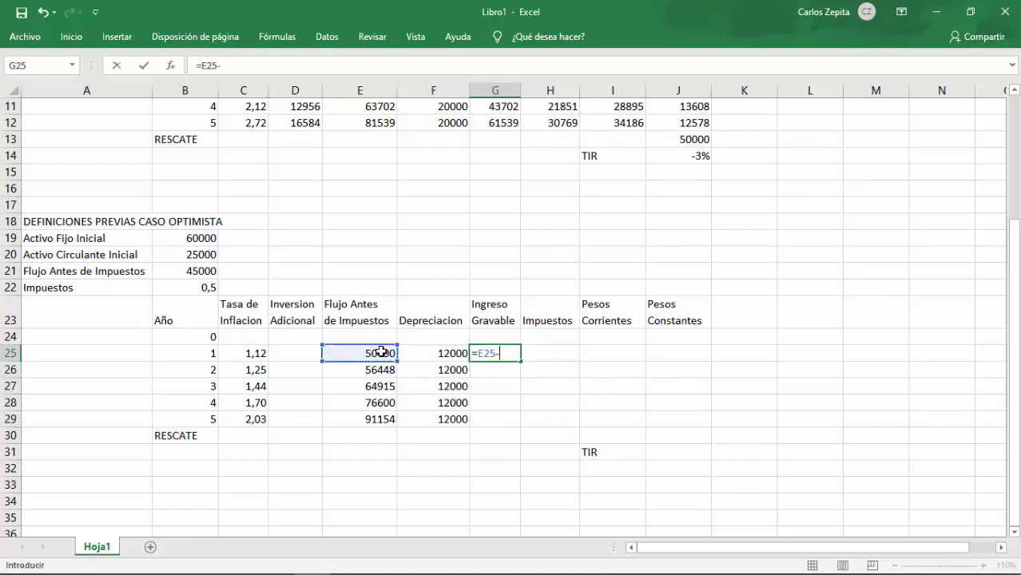
type("-")
left_click(455, 353)
key("ctrl+Return")
left_click_drag(520, 361, 521, 426)
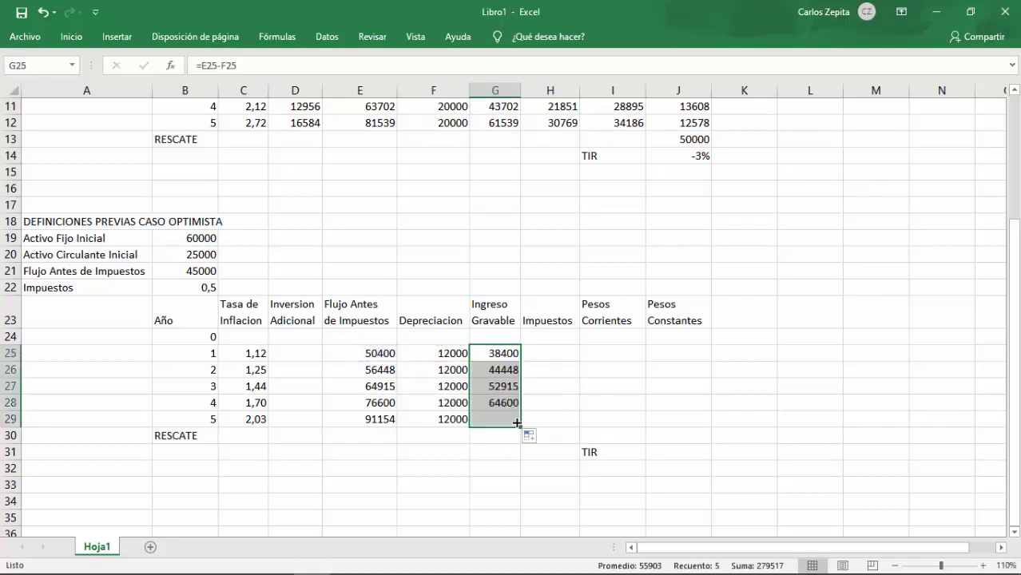
Step: Calculate Impuestos in H25 as =G25*$B$22 and fill the formula down to H29
left_click(531, 352)
type("=")
left_click(498, 355)
type("*")
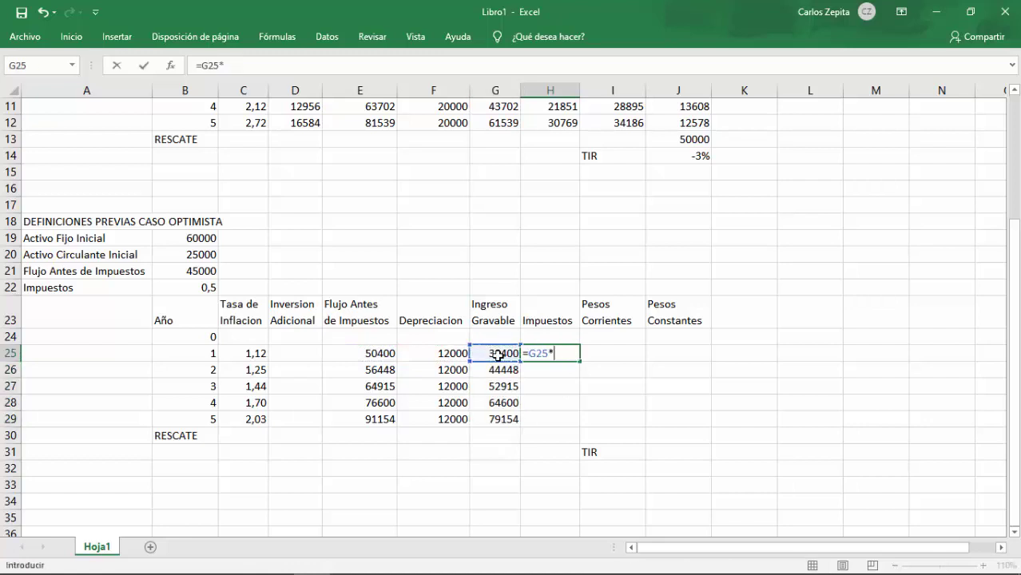
left_click(207, 289)
key("F4")
key("ctrl+Return")
left_click_drag(581, 362, 581, 424)
left_click(651, 406)
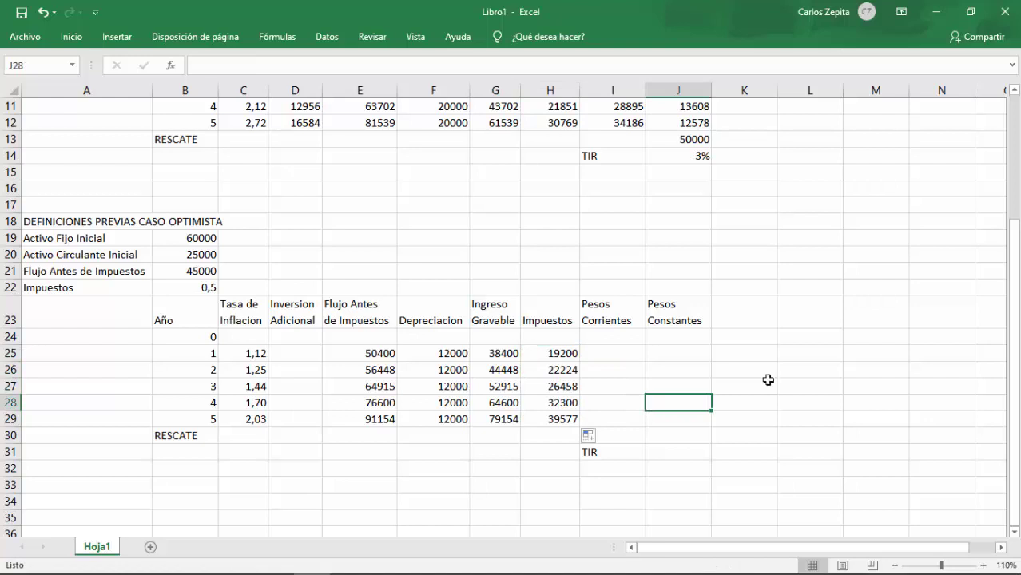
Step: Calculate Inversion Adicional in D25 as =0,059534*E25 and fill the formula down to D29
left_click(292, 355)
type("=")
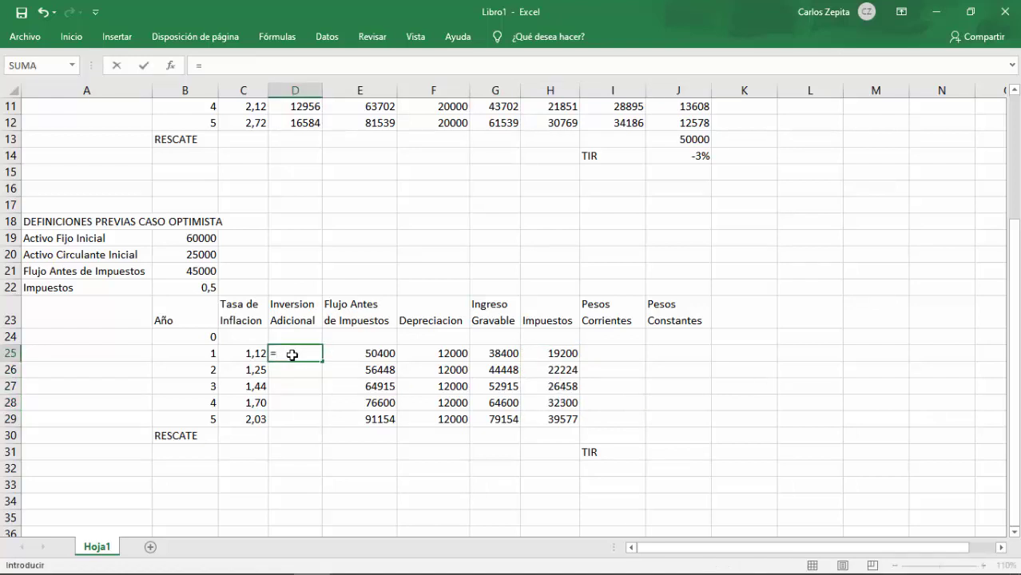
type("0,059534*")
left_click(432, 353)
key("Left")
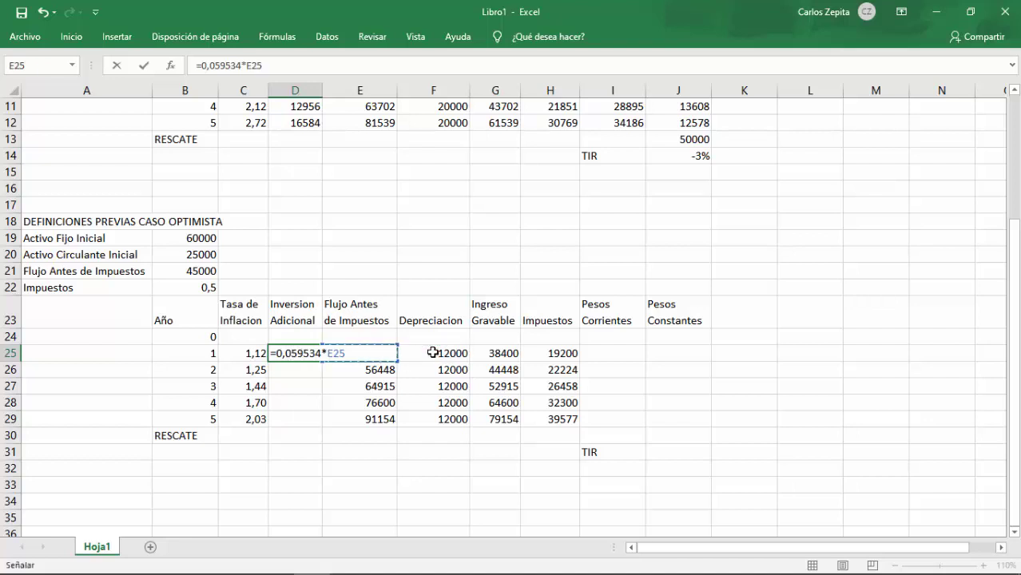
key("ctrl+Return")
left_click_drag(323, 361, 326, 427)
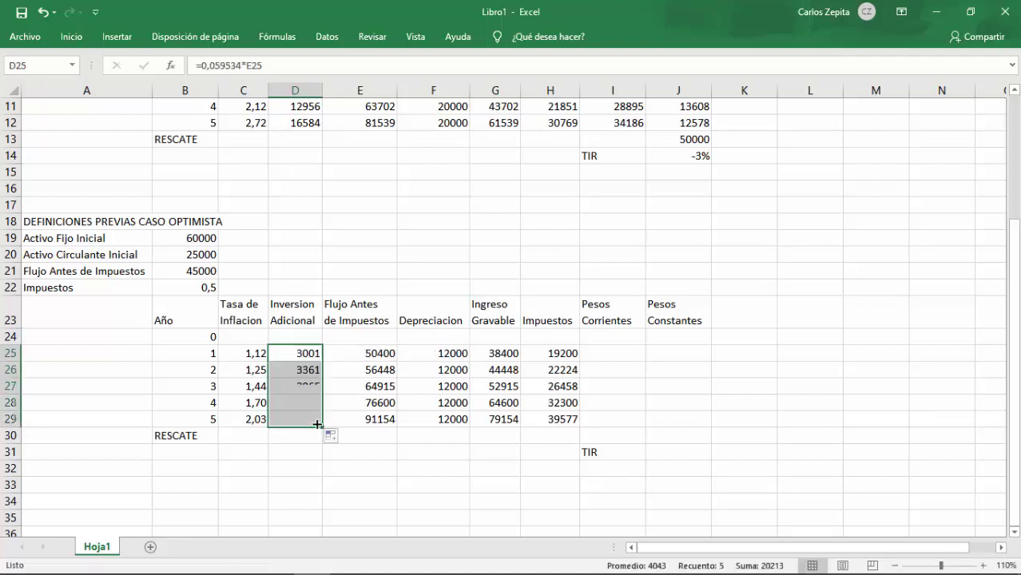
left_click(421, 454)
Step: Switch to Notepad and replace the note with "El coeficiente de 0,059524 se saca analizando las tablas presentadas en el TEXTO."
key("alt+Tab")
key("ctrl+a")
key("BackSpace")
type("El c")
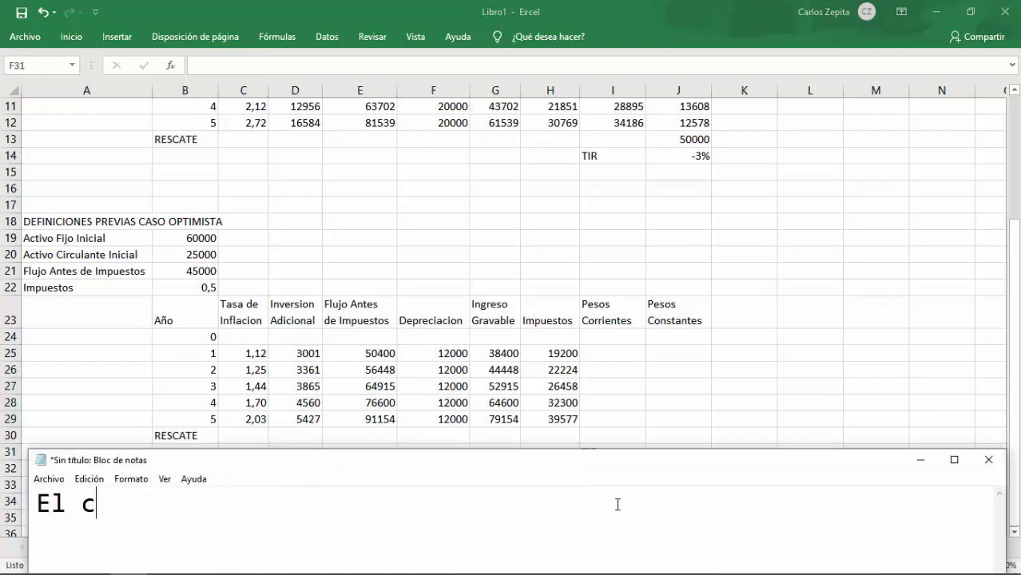
type("oeficiente de 0,05")
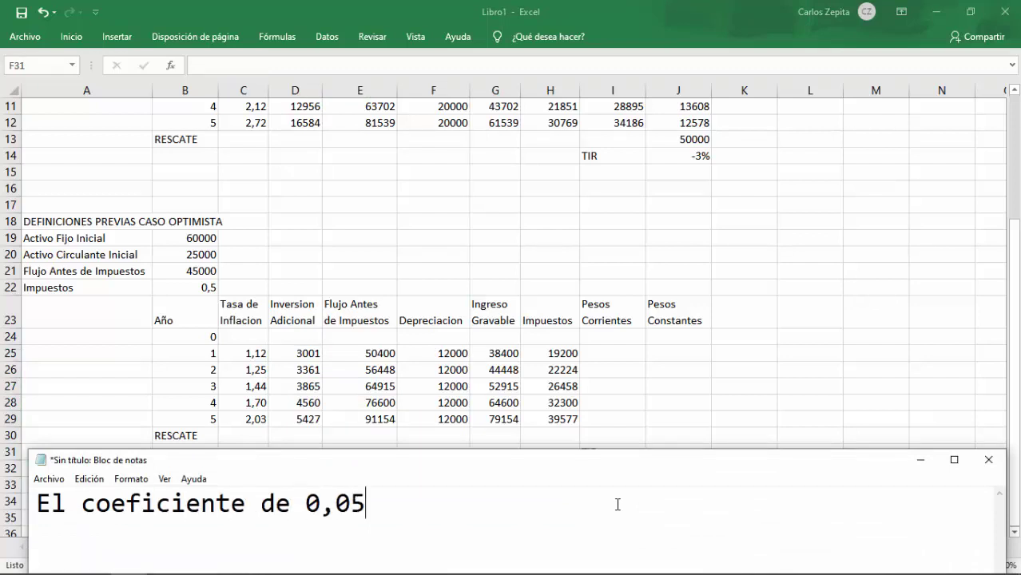
type("9524")
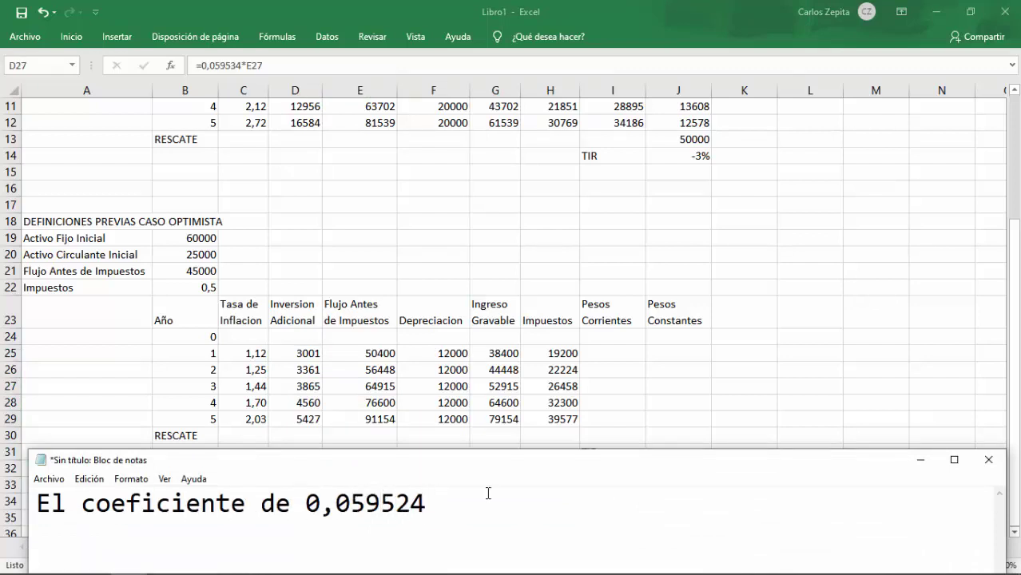
type(" se saca analizando")
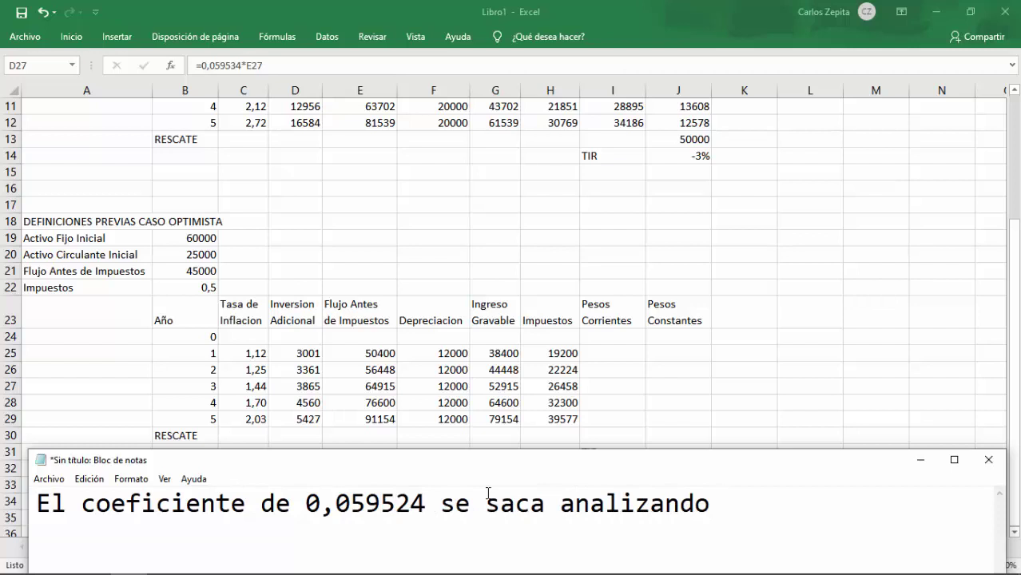
type(" las ta")
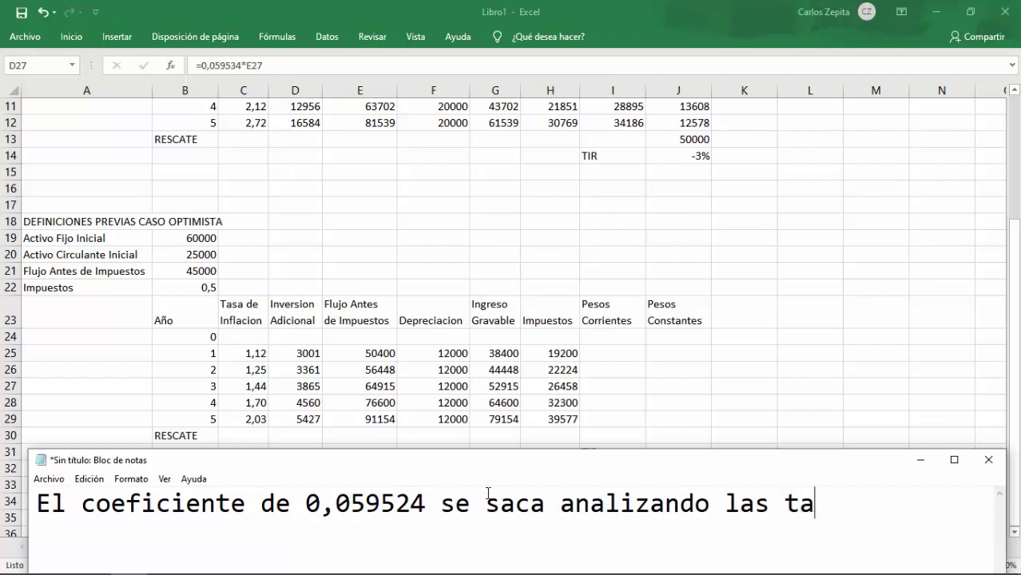
type("blas presentadas en el TEXT")
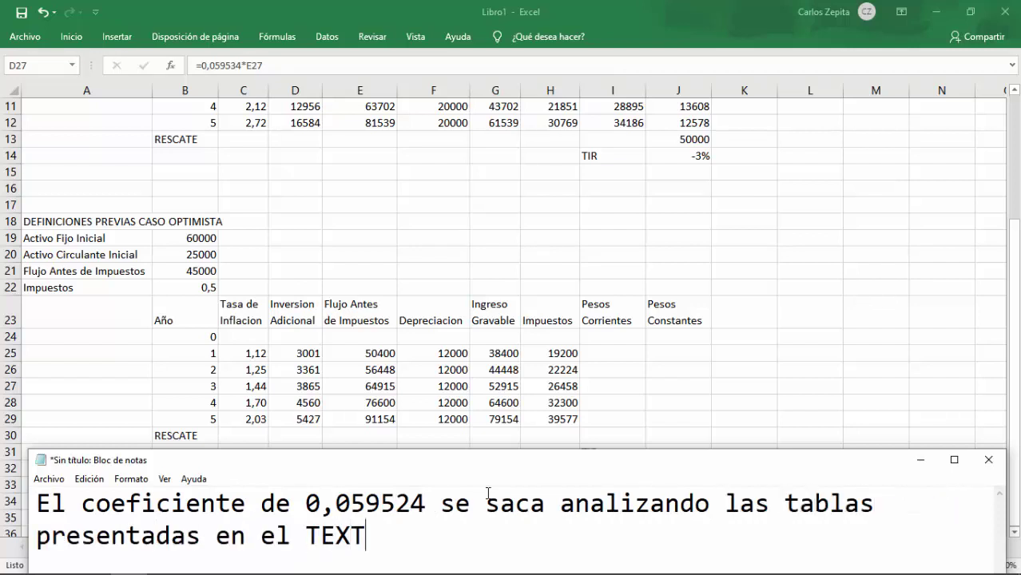
Step: Continue the note with "Que sirvió para generalizar este valor en función del valor de FLUJO ANTES DE IMPUESTOS: 45000." and minimize Notepad
type("O. Que sirvió")
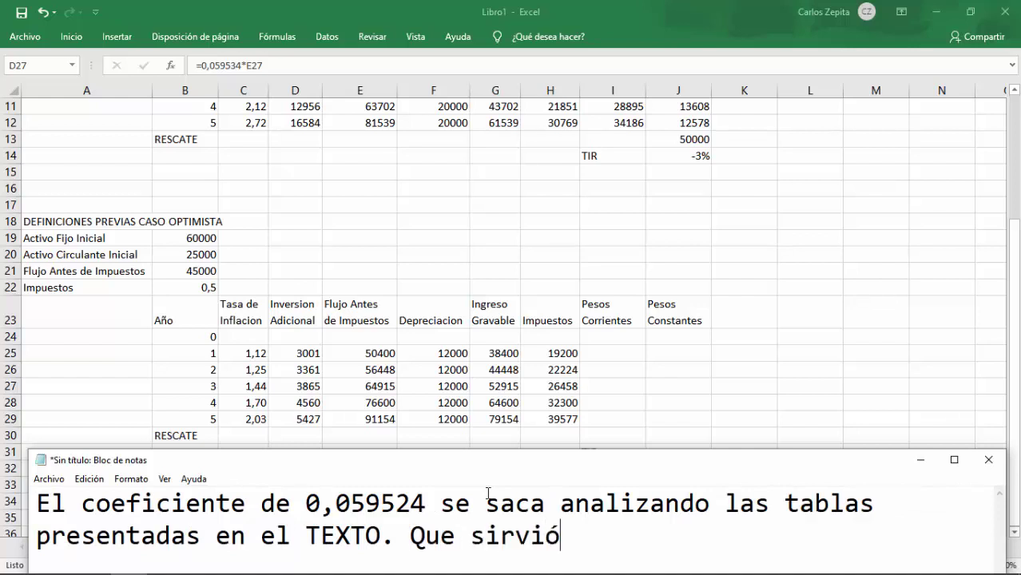
type(" para generalizar este valor en")
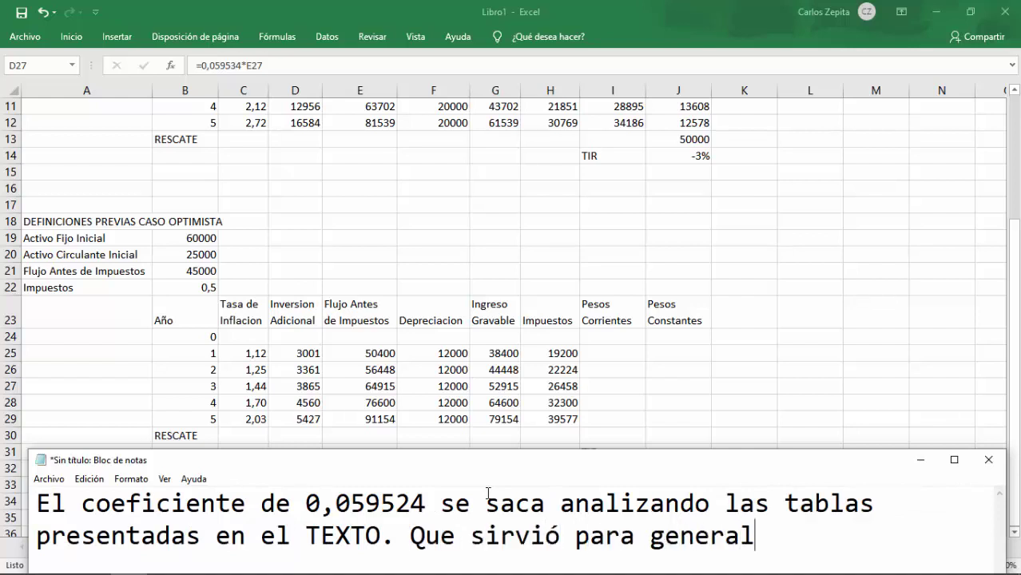
left_click_drag(471, 452, 471, 413)
type("función d")
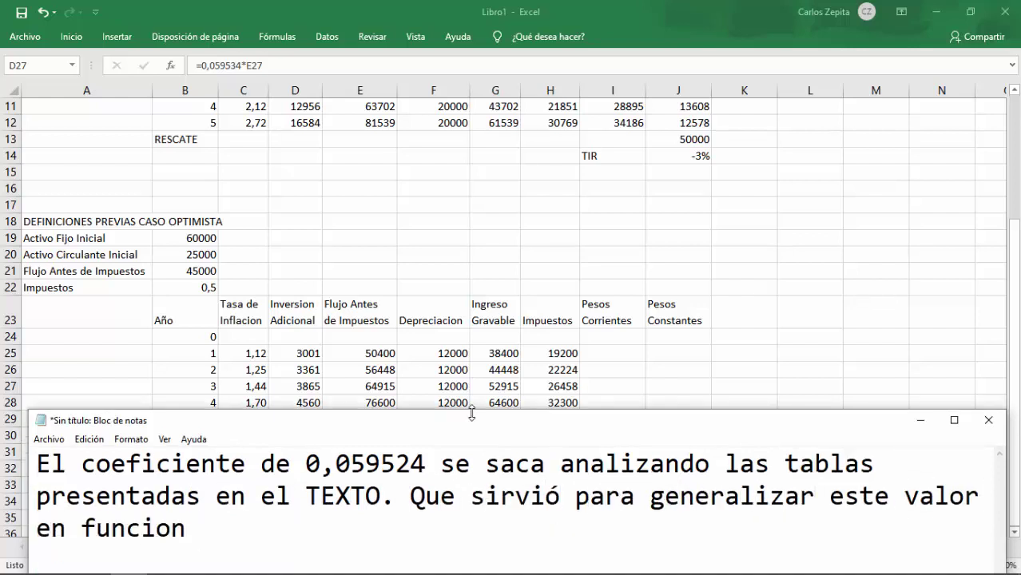
type("el valor dew ")
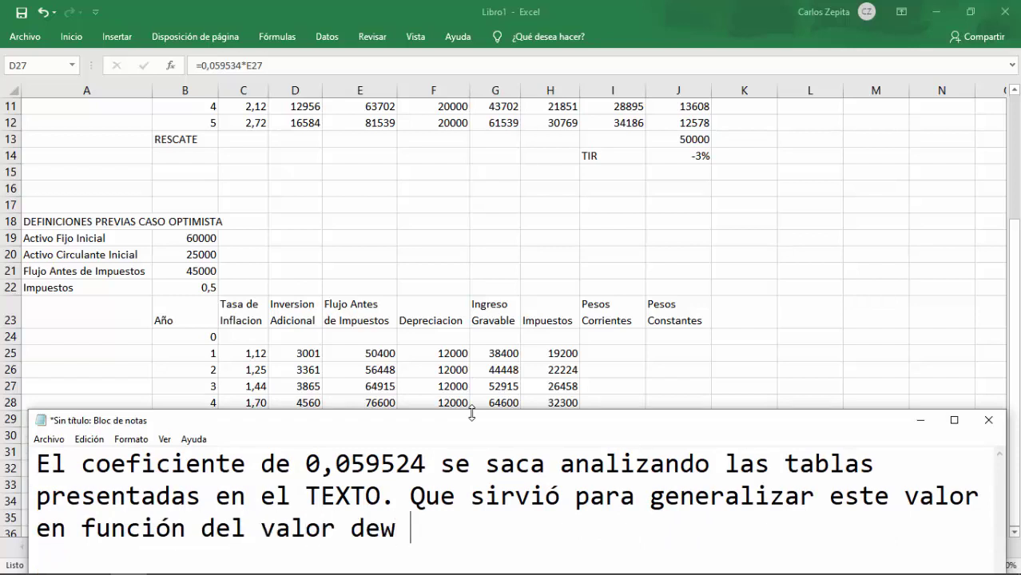
key("BackSpace")
key("BackSpace")
type(" FLUJO ANTES DE I")
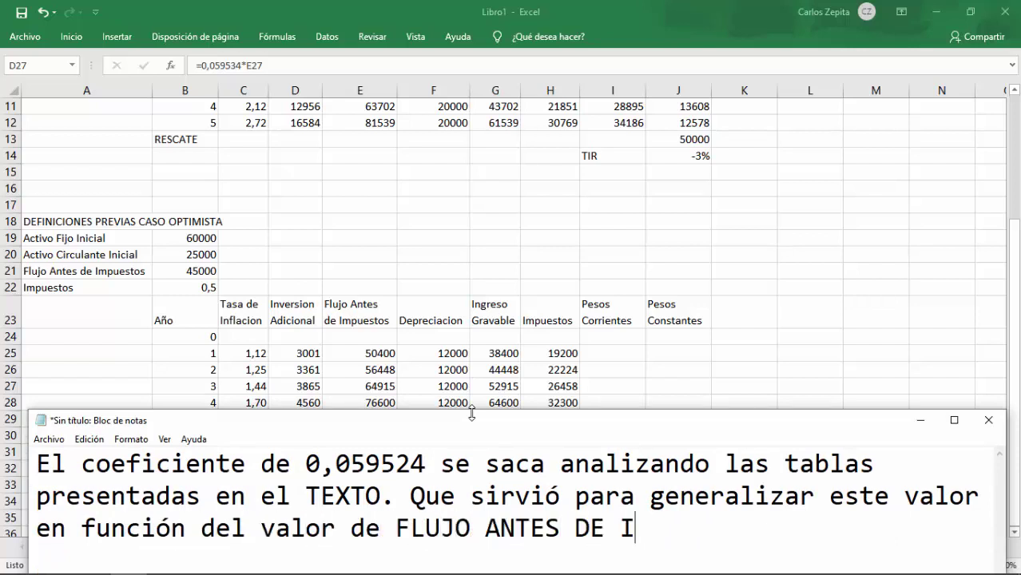
type("MPUESTOS: 45000.")
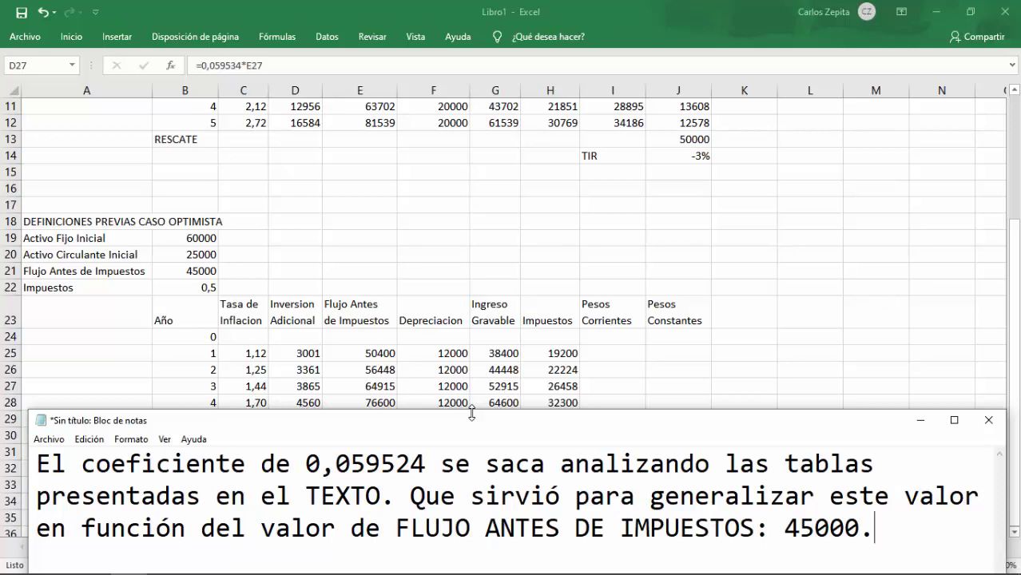
left_click(921, 420)
Step: Paste the copied TABLA 5.5 image into Hoja1, shrink it and place it just above the optimistic-case table
key("ctrl+v")
left_click_drag(492, 247, 696, 332)
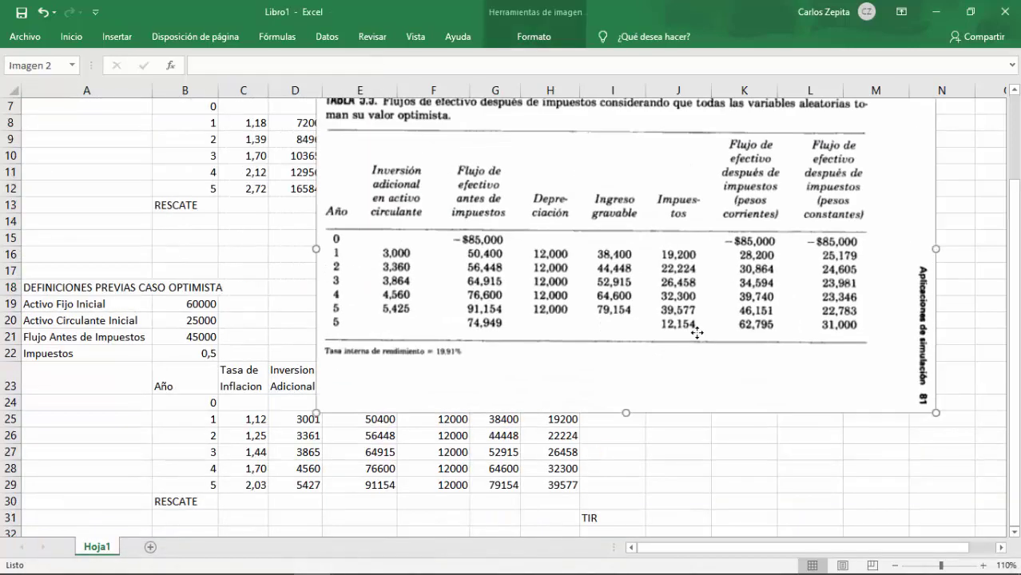
left_click_drag(930, 412, 823, 344)
left_click_drag(701, 262, 644, 278)
left_click_drag(645, 277, 620, 277)
Step: Calculate Pesos Corrientes in I25 as =E25-D25-H25 and fill the formula down to I29
left_click(613, 419)
type("=")
left_click(359, 421)
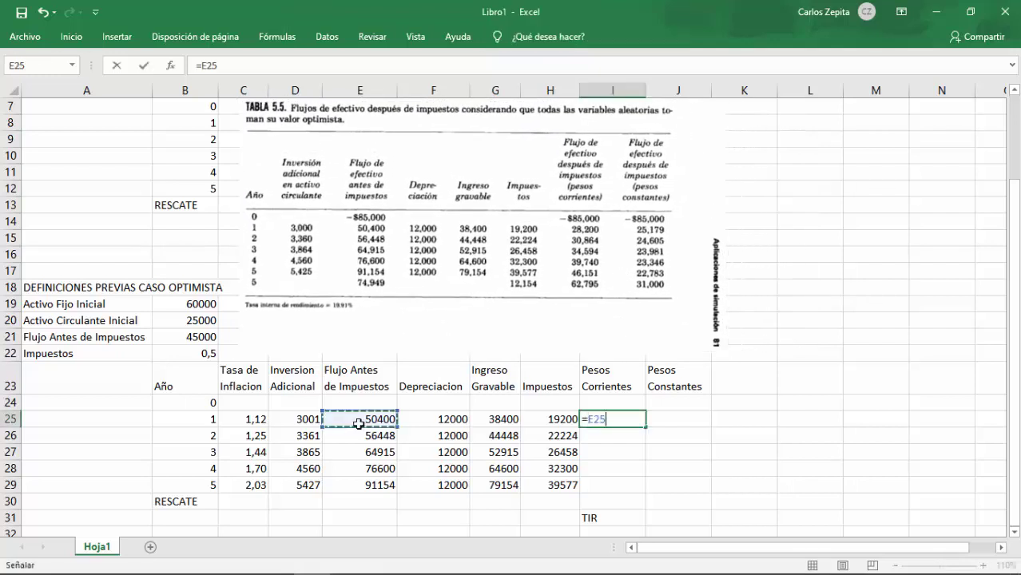
type("-")
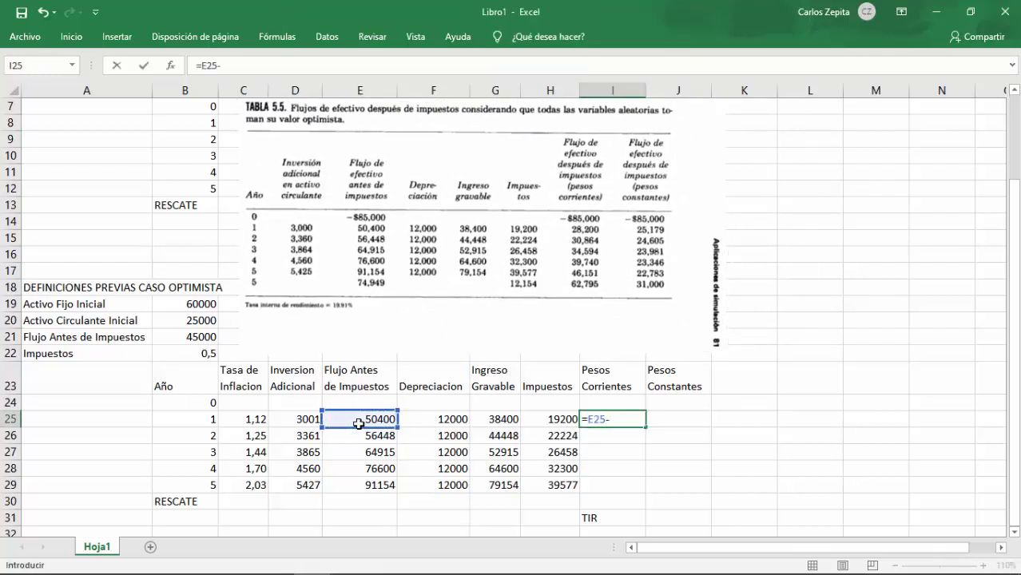
left_click(303, 420)
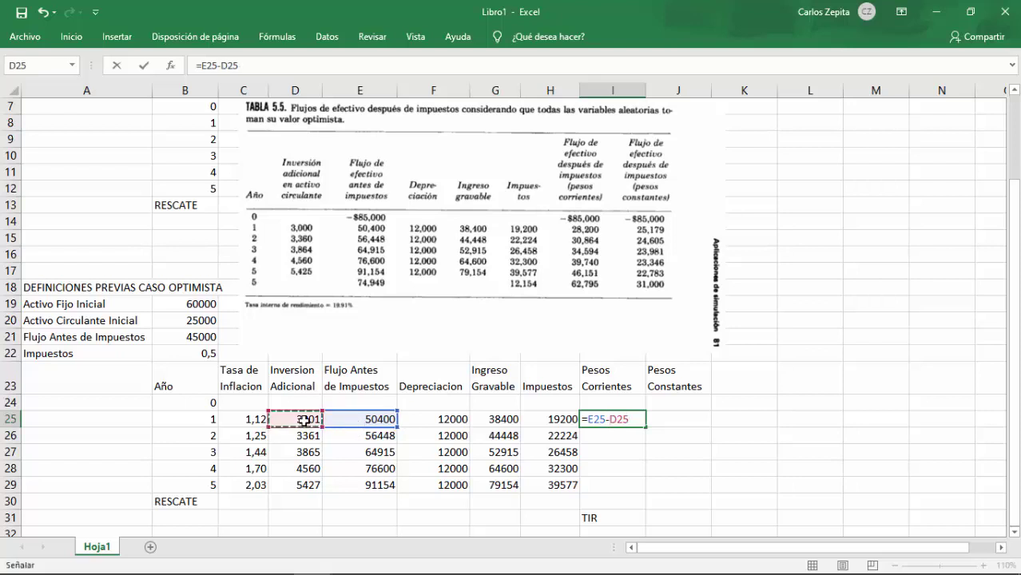
type("-")
left_click(541, 420)
key("ctrl+Return")
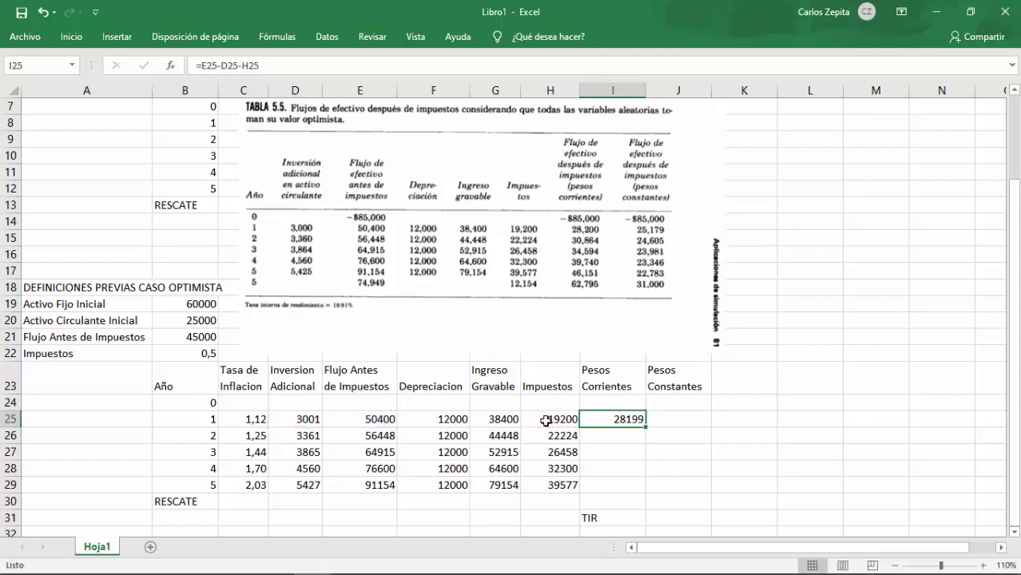
left_click_drag(647, 429, 642, 486)
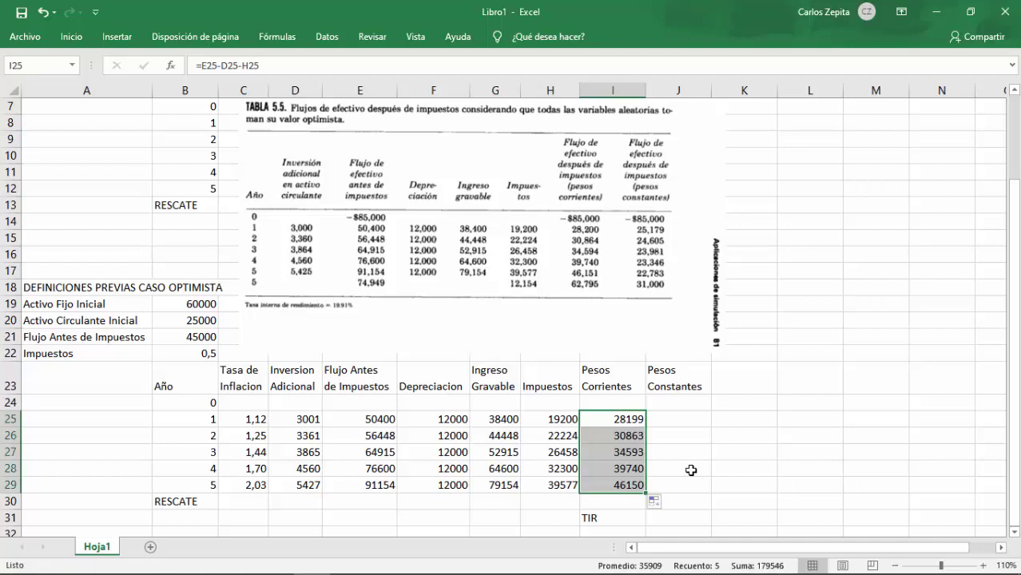
Step: Calculate Pesos Constantes in J25 as =I25/C25 and fill the formula down to J29
left_click(687, 420)
type("=")
left_click(622, 420)
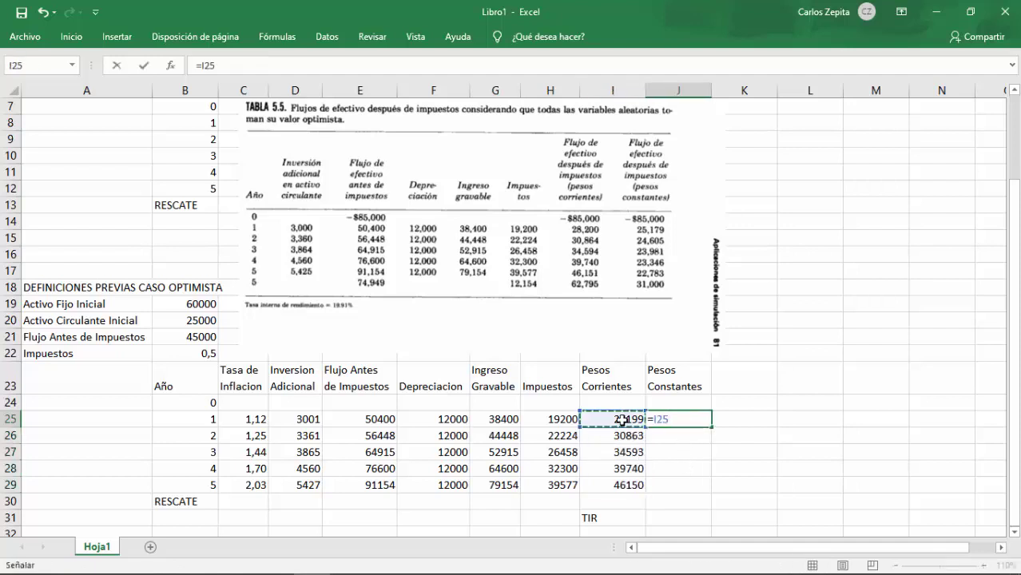
type("/")
left_click(261, 420)
key("ctrl+Return")
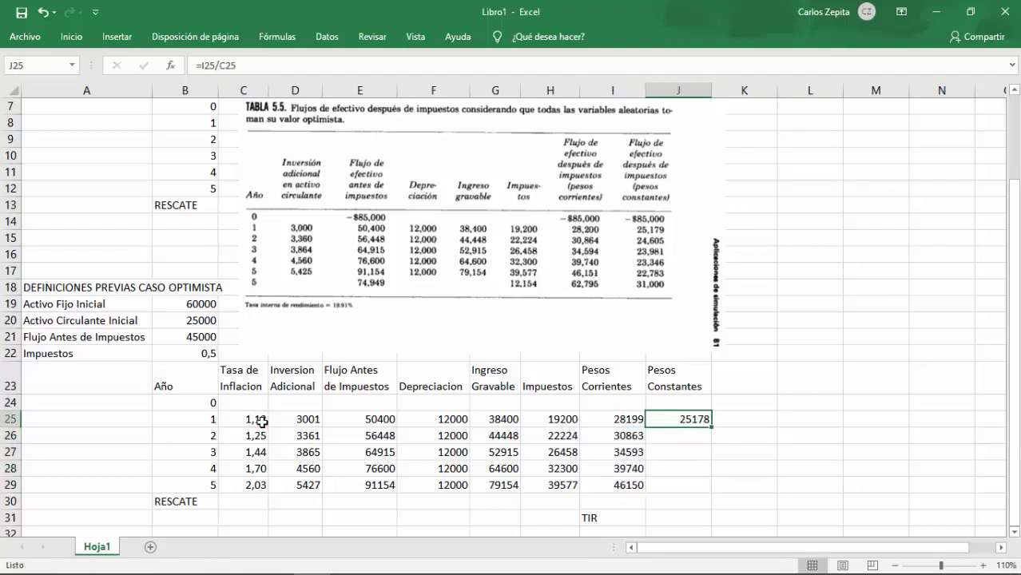
left_click_drag(722, 428, 719, 488)
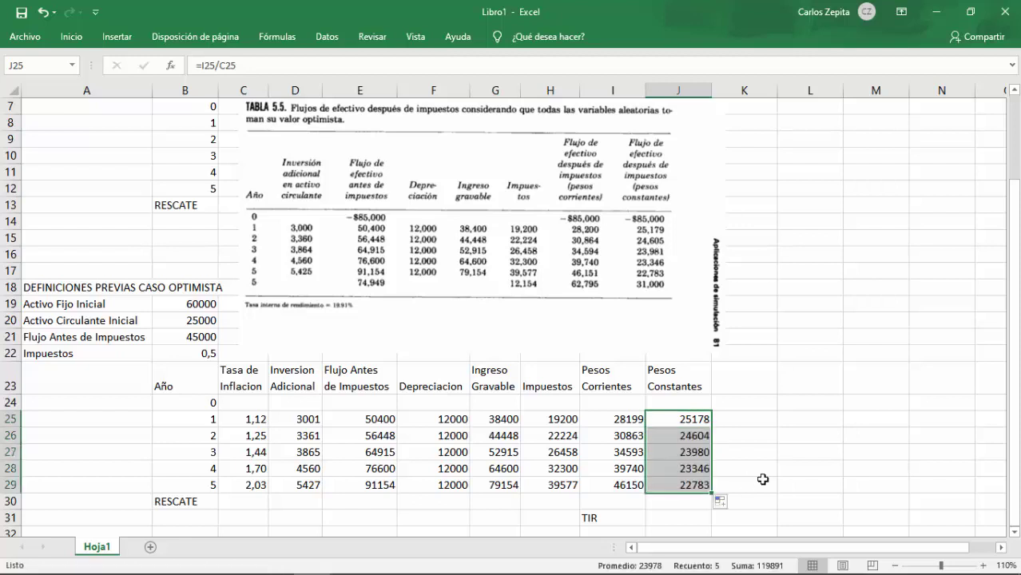
left_click(626, 421)
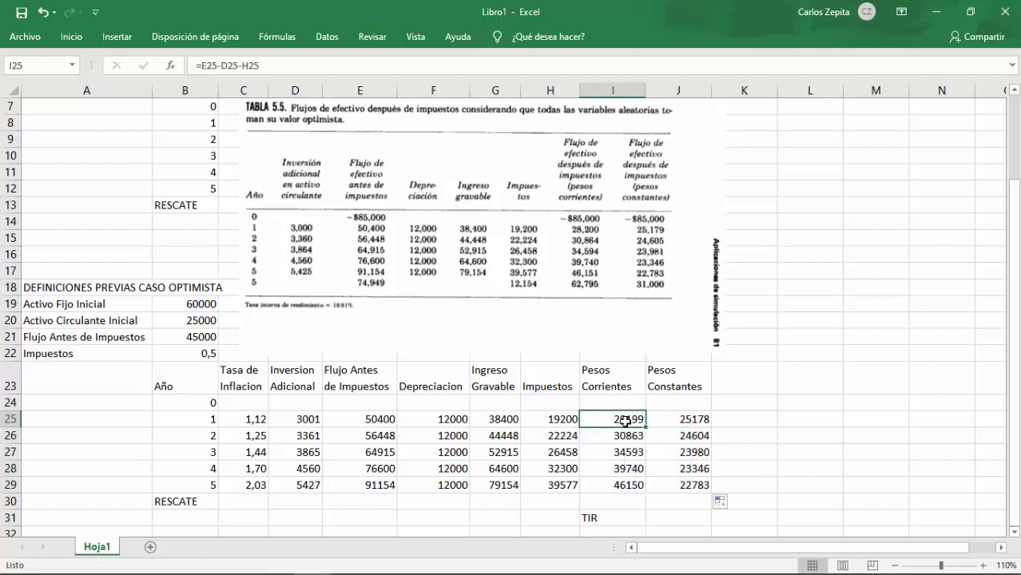
Step: Enter the year 0 Flujo Antes de Impuestos in E24 as =-B19-B20
left_click(381, 402)
type("=-")
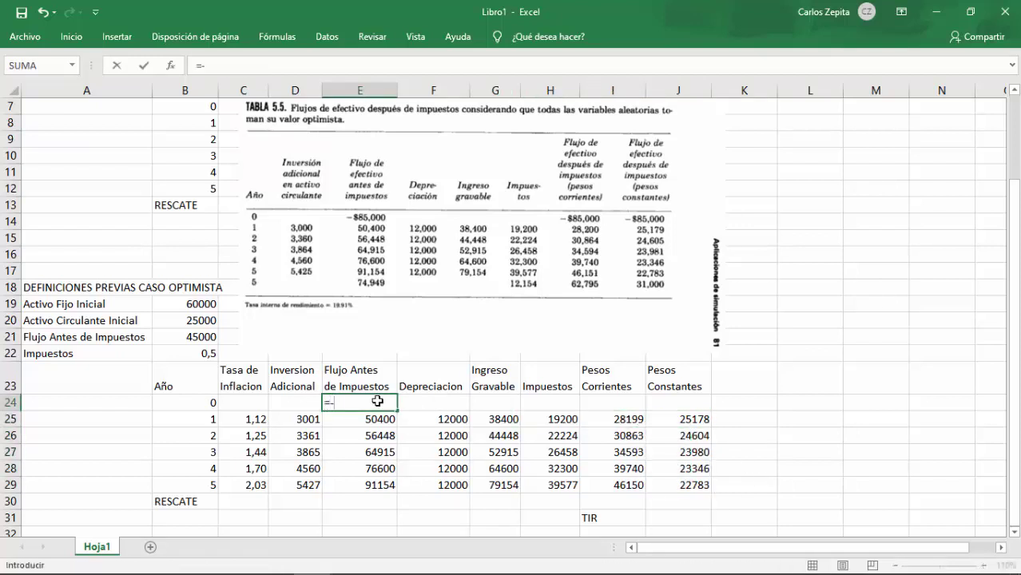
left_click(203, 305)
type("-")
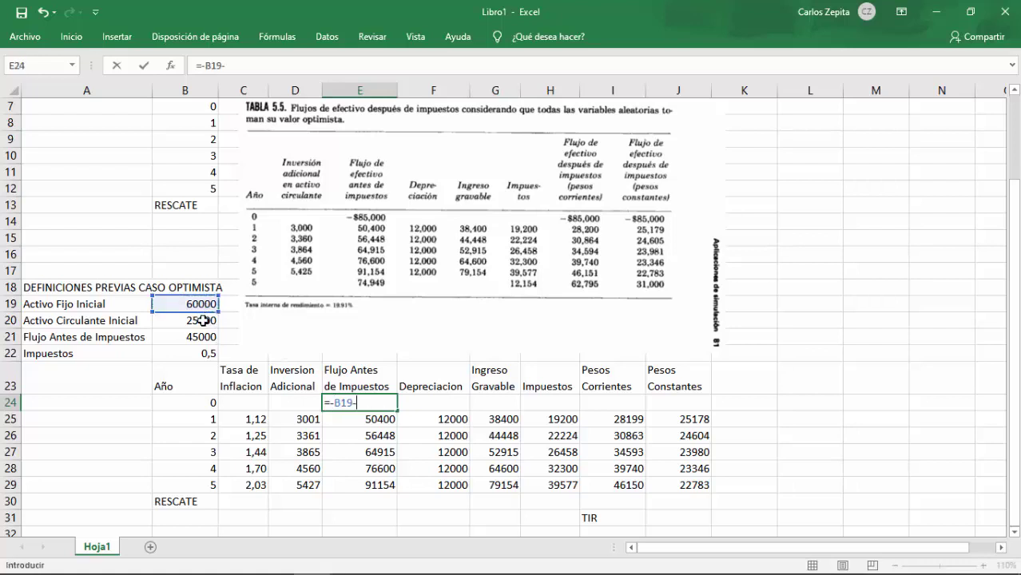
left_click(204, 320)
key("Return")
Step: Fill the Pesos Corrientes formula from I25 up to I24 and set the year 0 Pesos Constantes in J24 to =I24
key("Right")
key("Right")
key("Right")
key("Right")
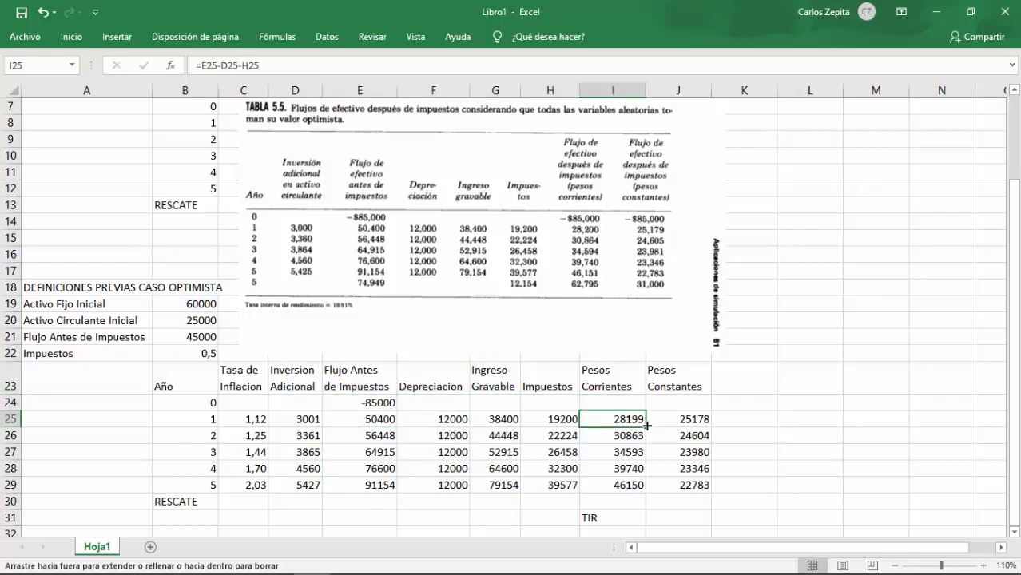
left_click_drag(646, 426, 641, 399)
left_click(698, 403)
type("=")
left_click(619, 406)
key("Return")
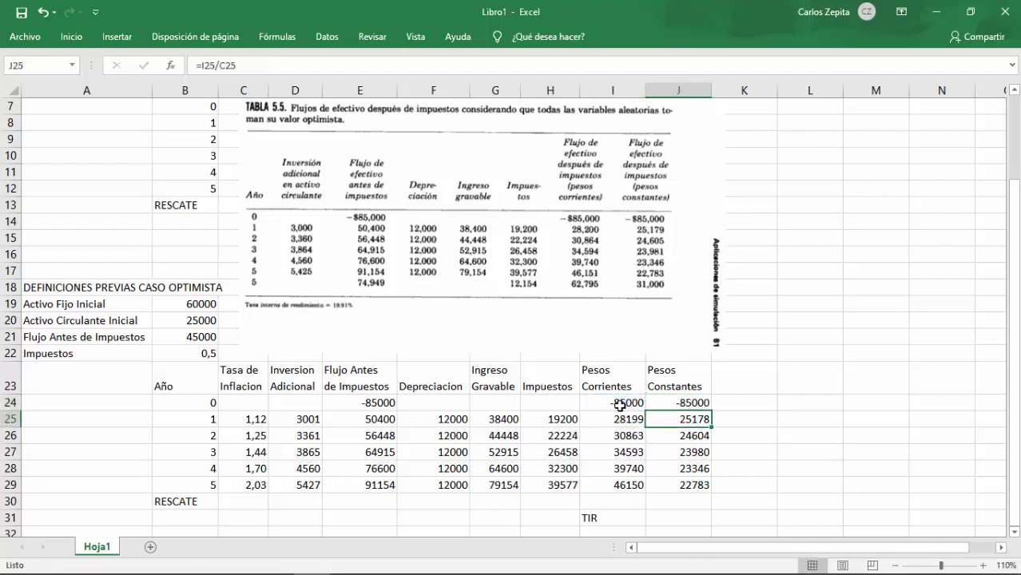
Step: Calculate the RESCATE value in J30 as =B20+0,2*B19*(1-B22)
key("Down")
key("Down")
key("Down")
key("Down")
key("Down")
type("=")
left_click(179, 321)
type("+0,")
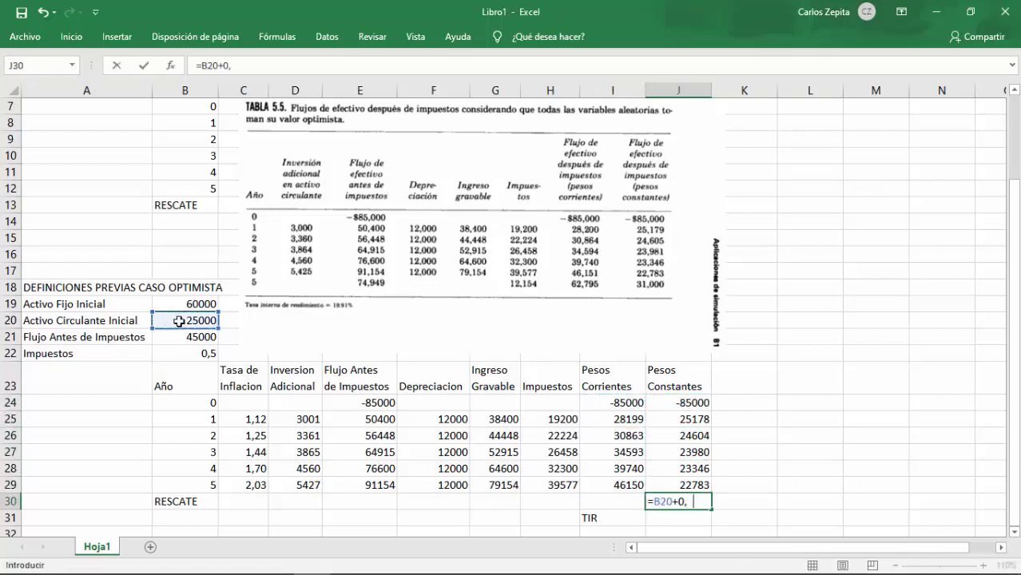
type("2*")
left_click(199, 304)
type("*(")
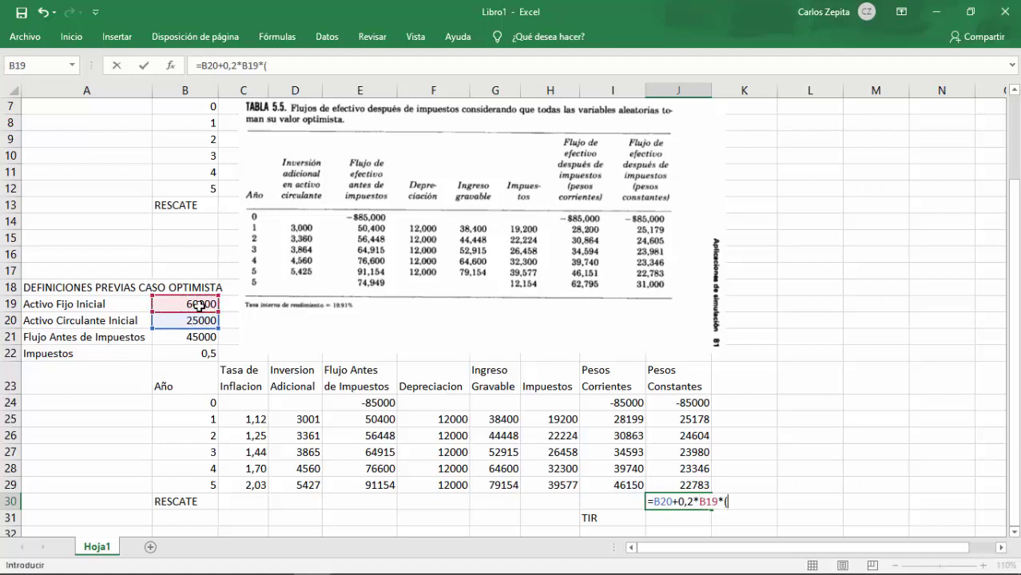
type("1-")
left_click(187, 351)
type(")")
key("Return")
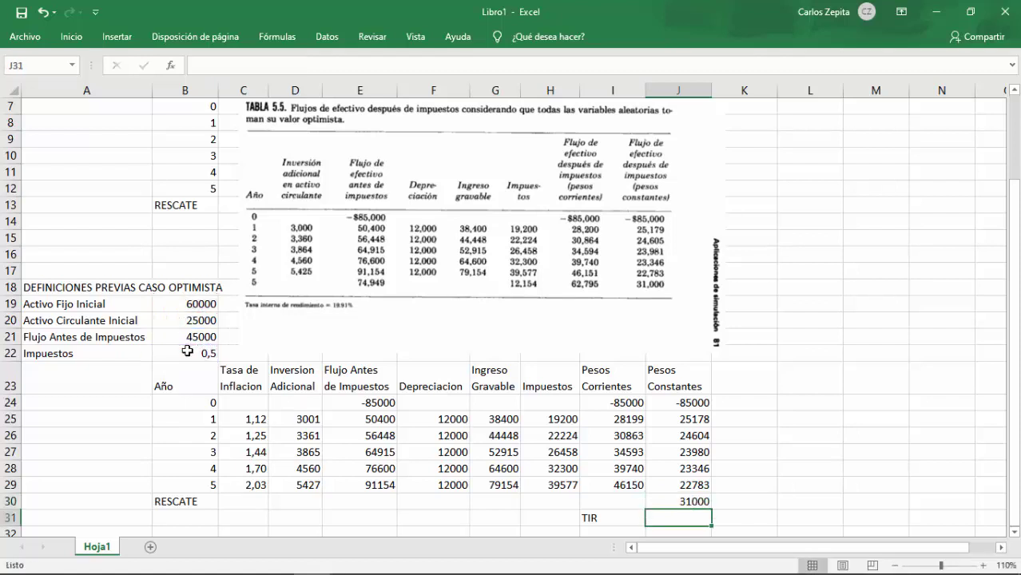
Step: Replace the Notepad note with "El ultimo valor es encontrado con" and a second line "VR = AC + 0.2*AF*(1-T)", and minimize Notepad
key("Up")
key("alt+Tab")
key("BackSpace")
type("El ")
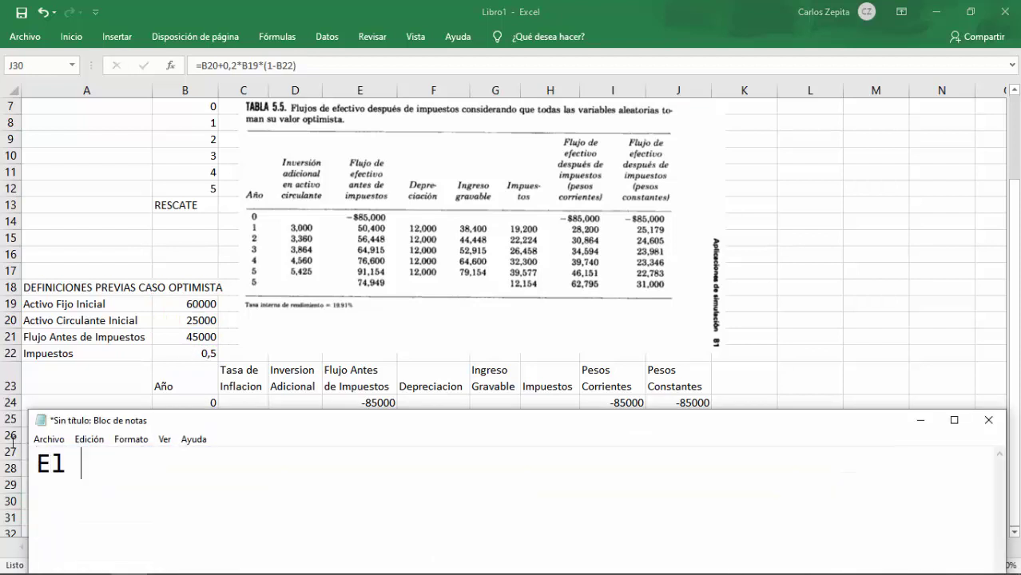
type("ultimo valor es encontrado con")
key("Return")
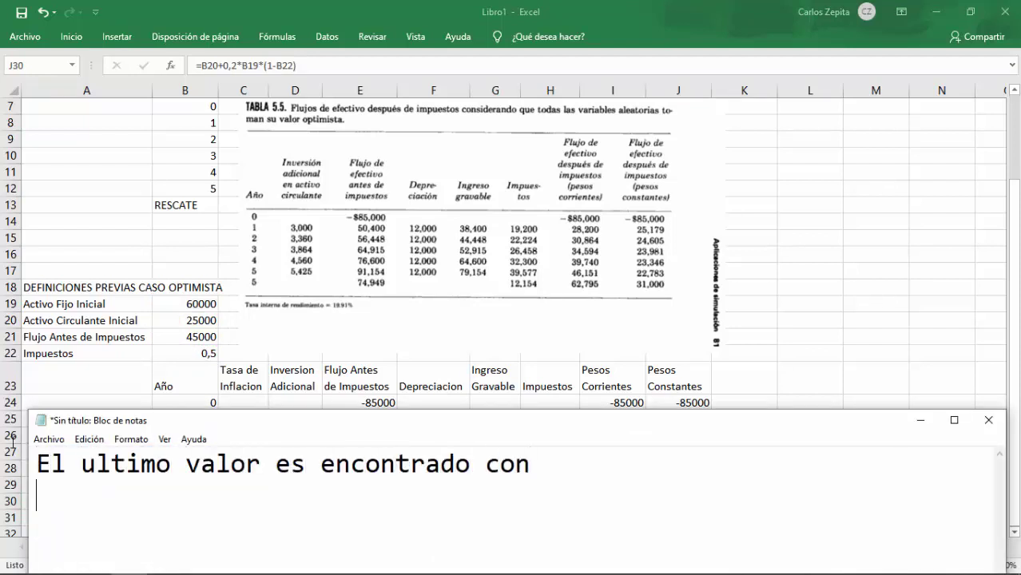
type("VR = AC + 0.2*AD")
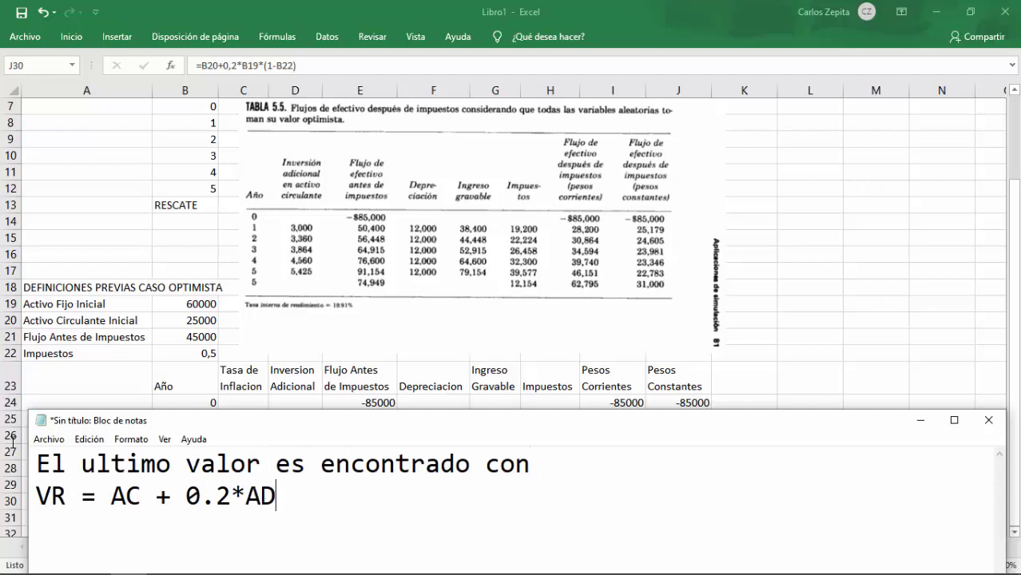
key("BackSpace")
type("F*(1-T)")
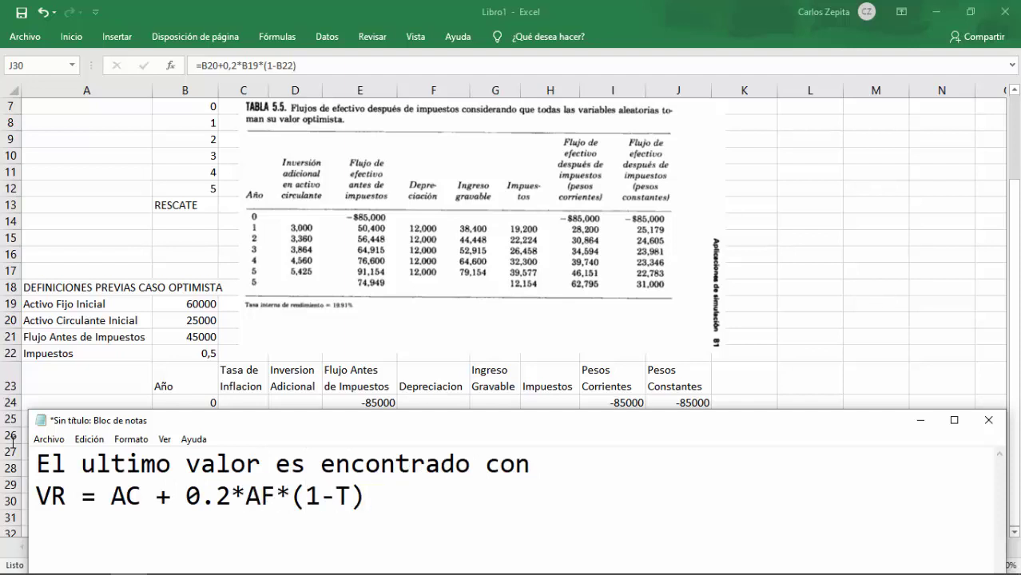
left_click(921, 420)
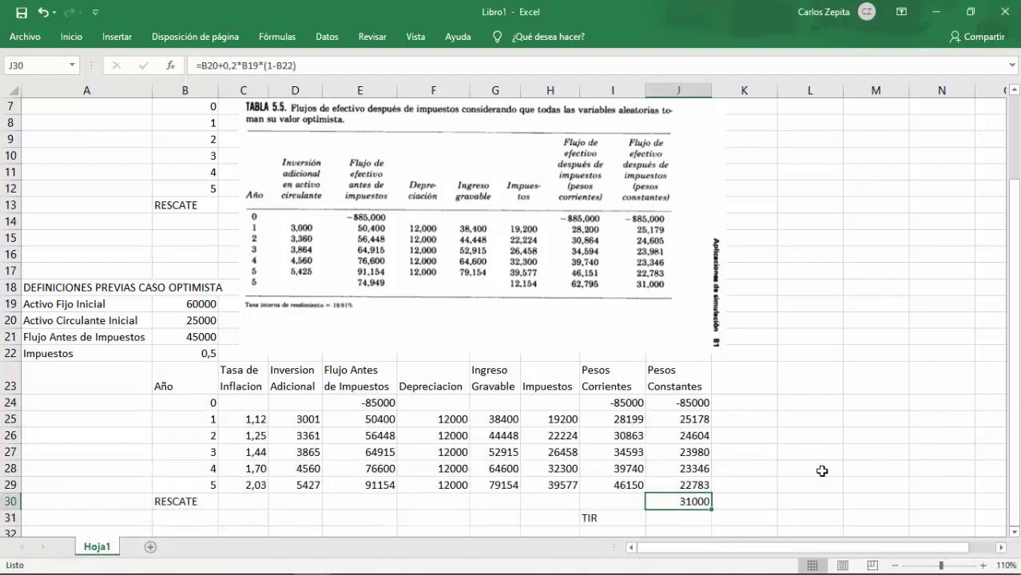
Step: Calculate the optimistic case's TIR in J31 as =TIR(J24:J30)
key("Down")
type("=tir(")
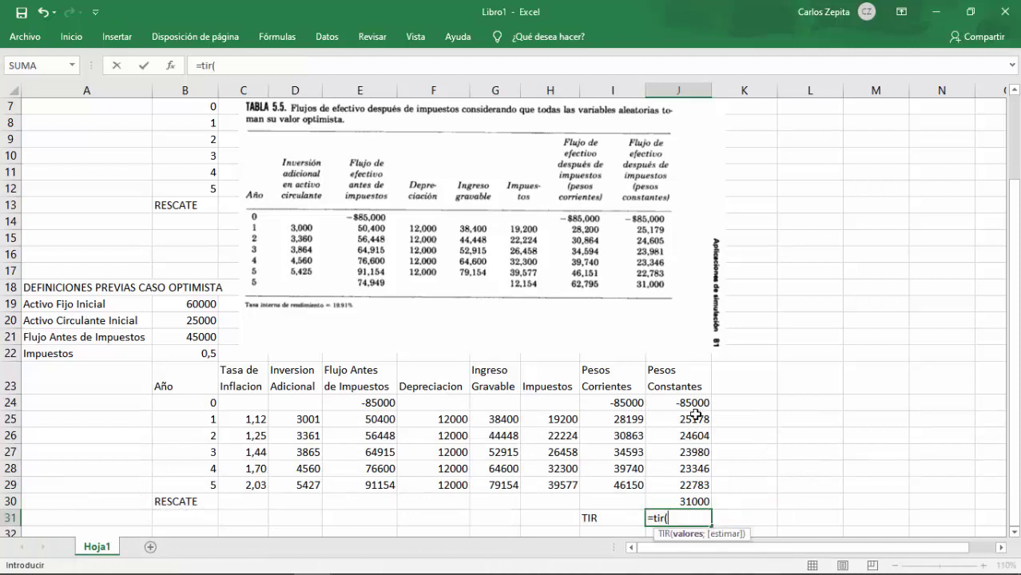
left_click_drag(694, 402, 661, 502)
type(")")
key("Return")
Step: Switch to Notepad and replace the note with "TIR es el indicador de que el proyecto es rentable o no"
key("alt+Tab")
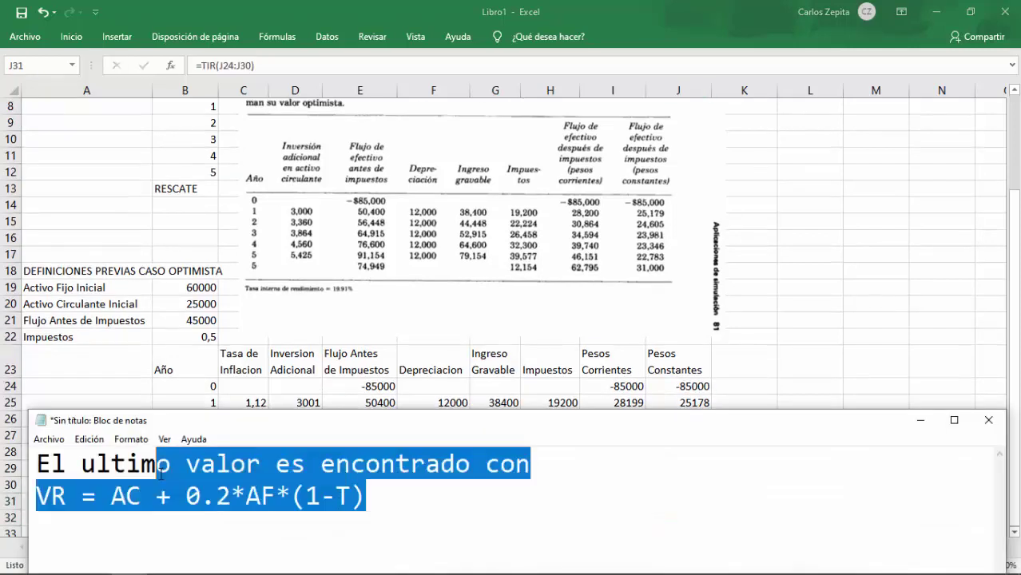
left_click_drag(160, 474, 28, 449)
type("TIR es el indicador de ")
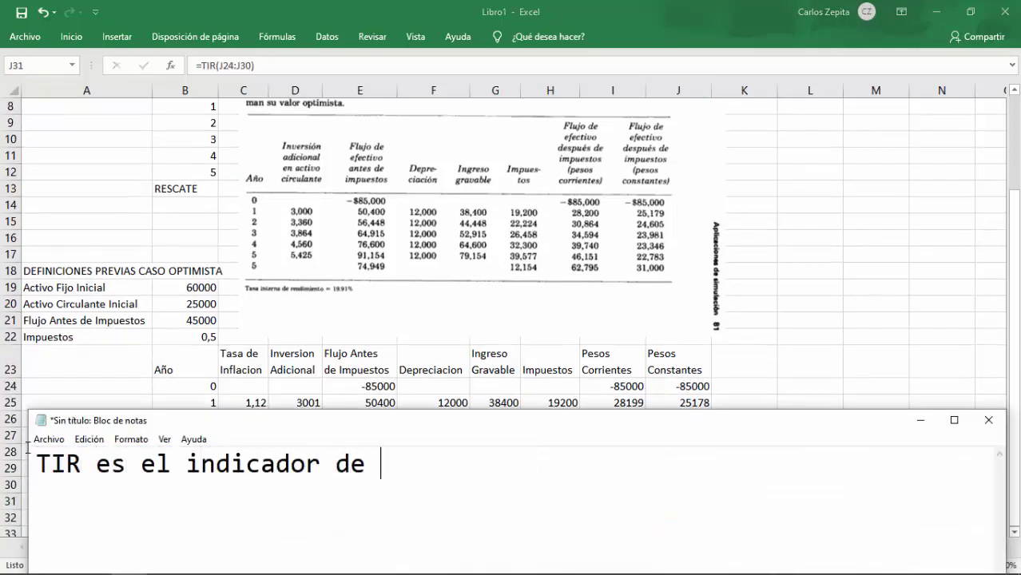
type("que el proyecto es ren")
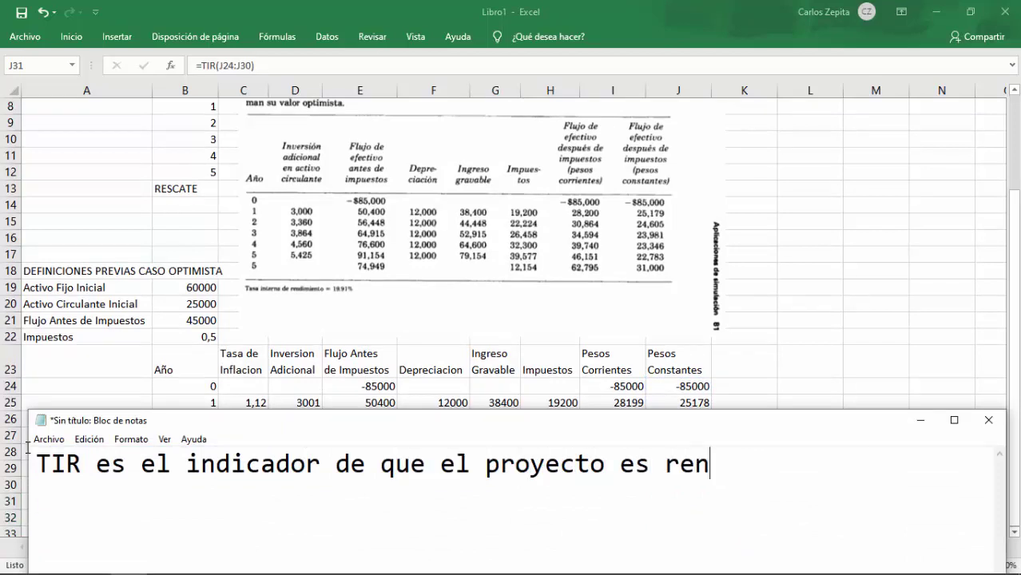
type("table o no")
Step: Replace the Notepad note with "Ahora trasladaremos esto al MATLAB." and minimize Notepad
key("ctrl+a")
type("Ahora traslad")
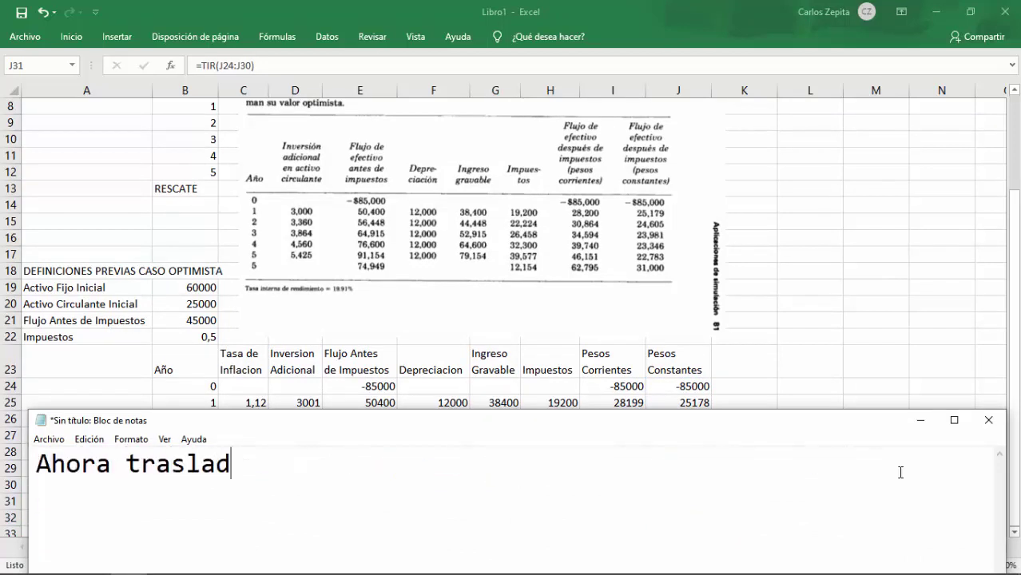
type("aremos esto al MATLAB.")
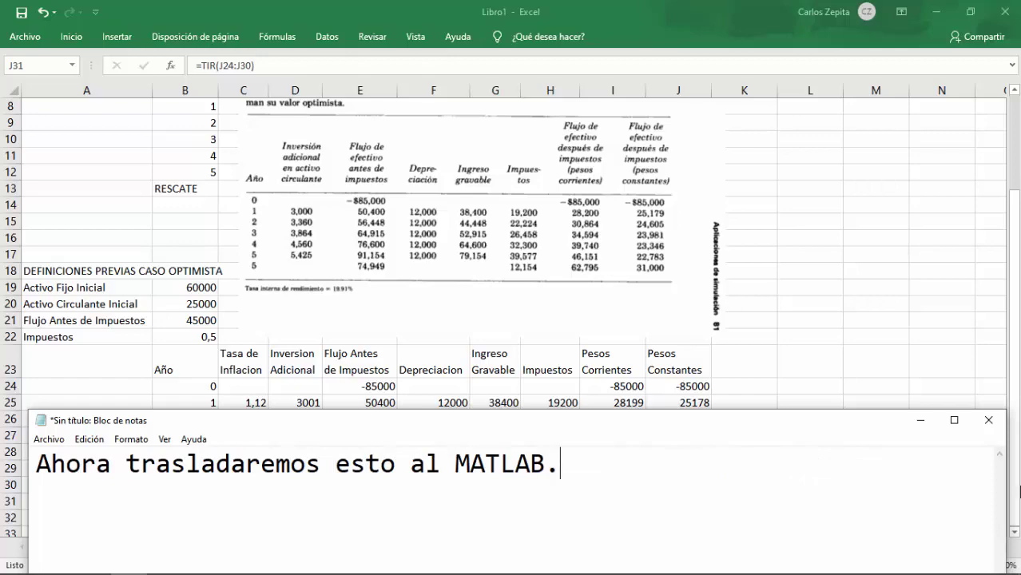
left_click(920, 421)
Step: Switch to MATLAB and start the untitled script with the comment "% Simulando el escenario OPTIMISTA"
key("alt+Tab")
type("% ")
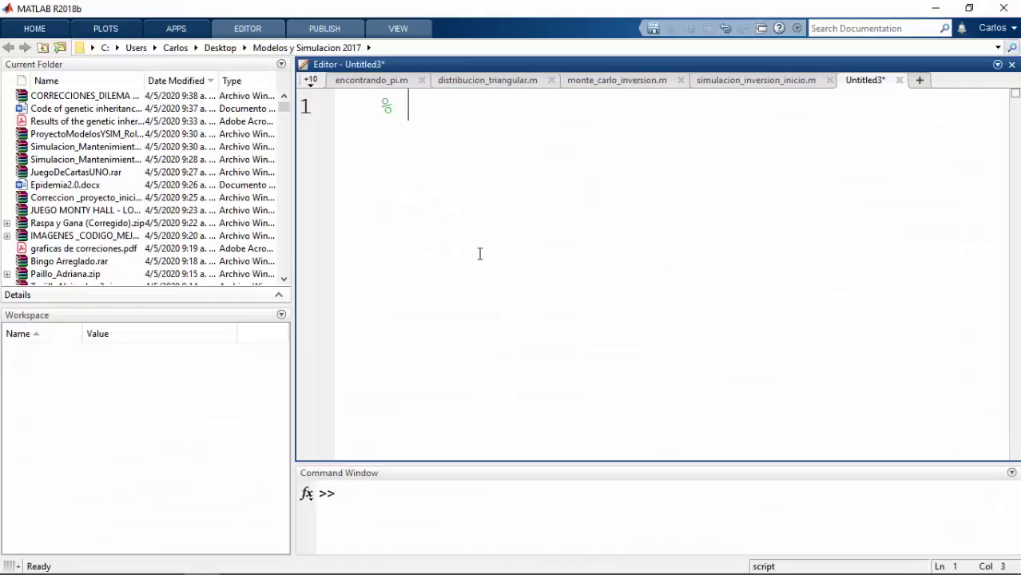
type("Simulando el escenario OPT")
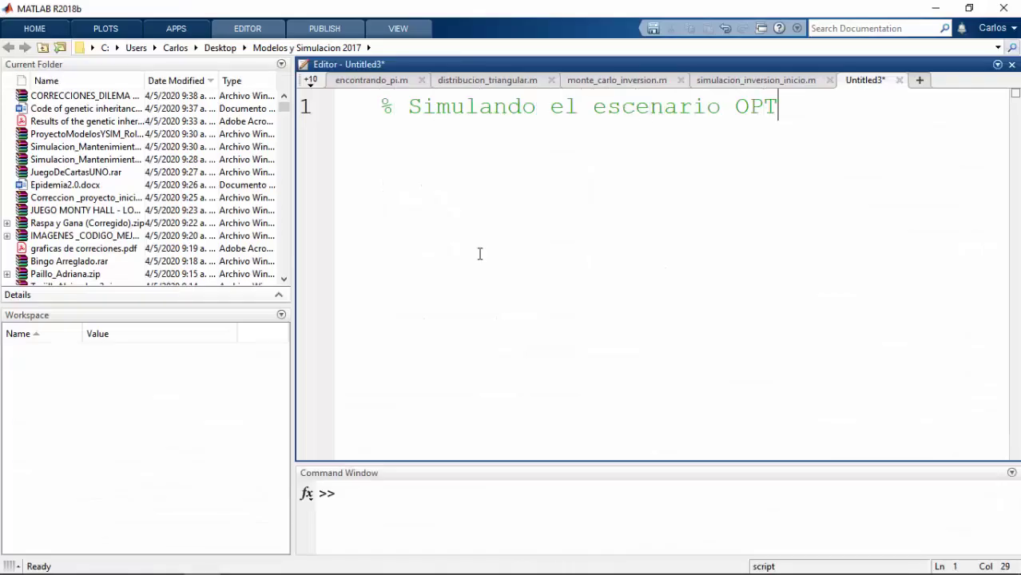
type("IMISTA")
key("Return")
Step: Define AFo = 60000; and ACo = 25000; on separate lines, each followed by the comment "% este valor debe ser simulado"
type("A")
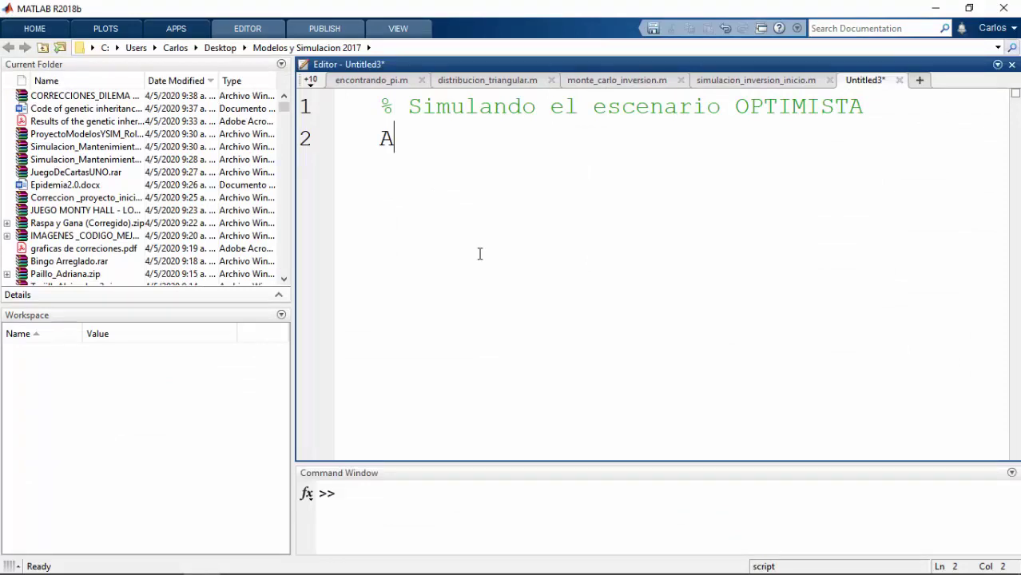
type("Fo = 60000; ")
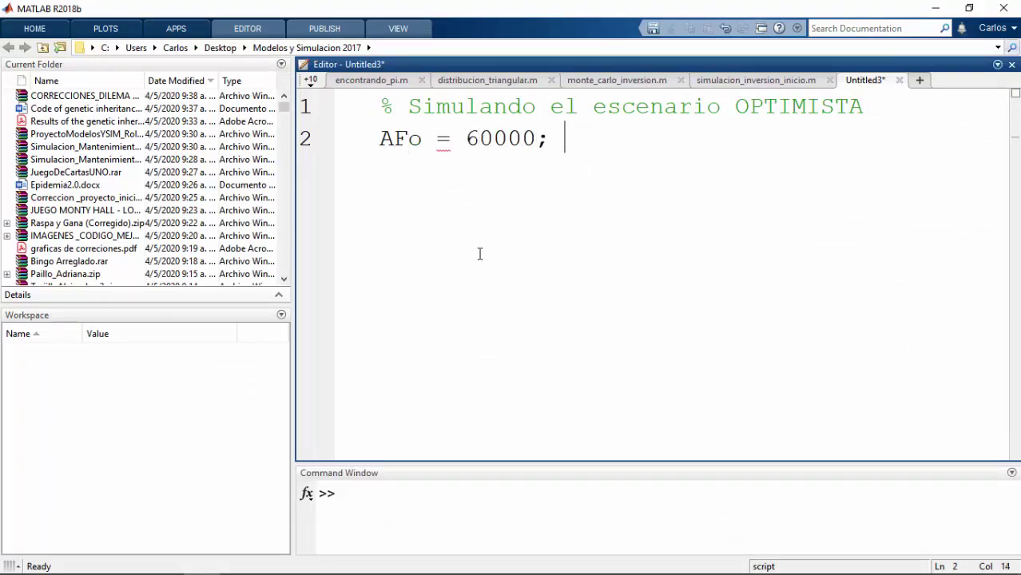
type("% este valor debe ser simulado")
key("Return")
type("AC")
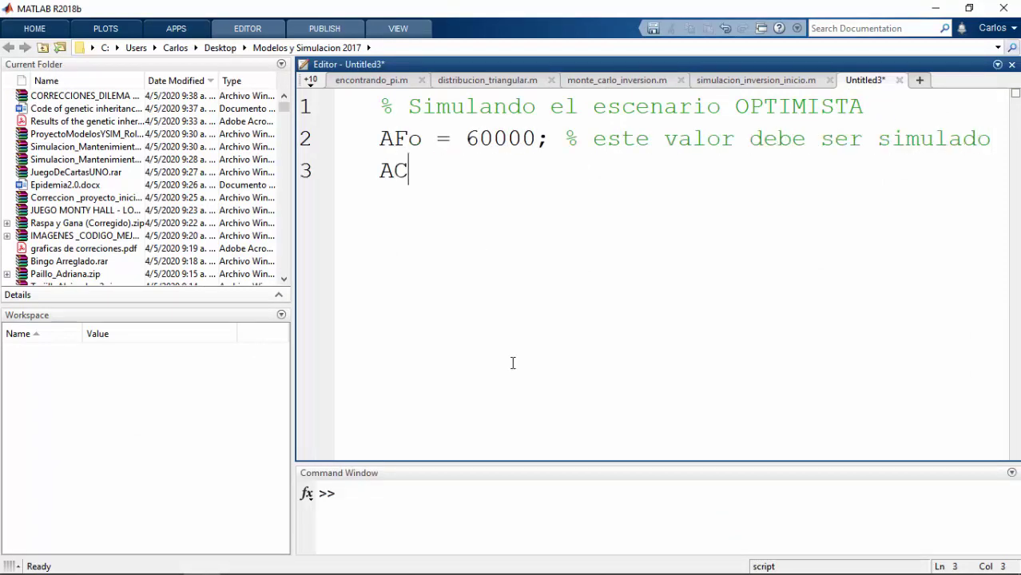
type("o = 25000; % este valor db")
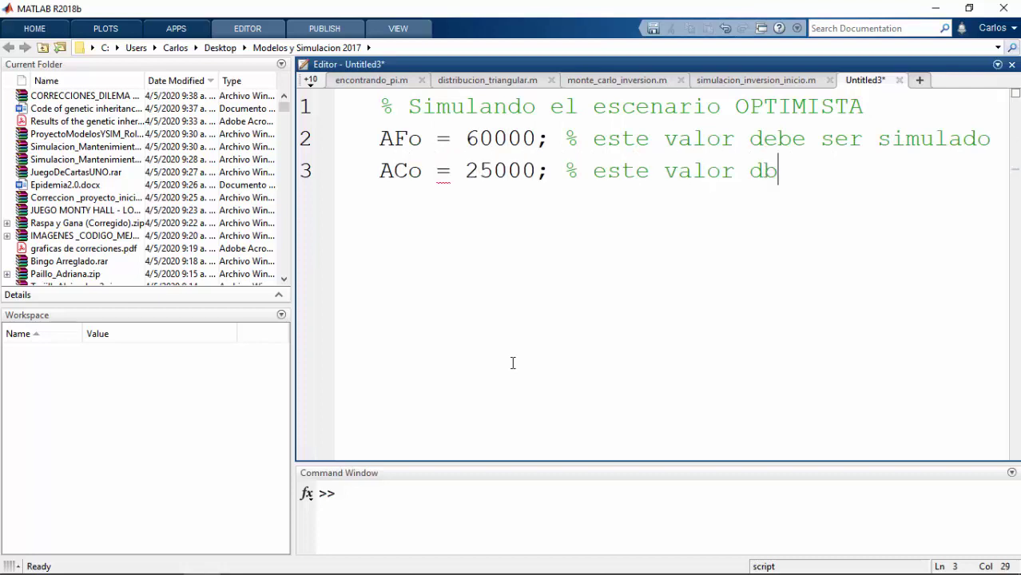
key("BackSpace")
type("ebe ser simulado")
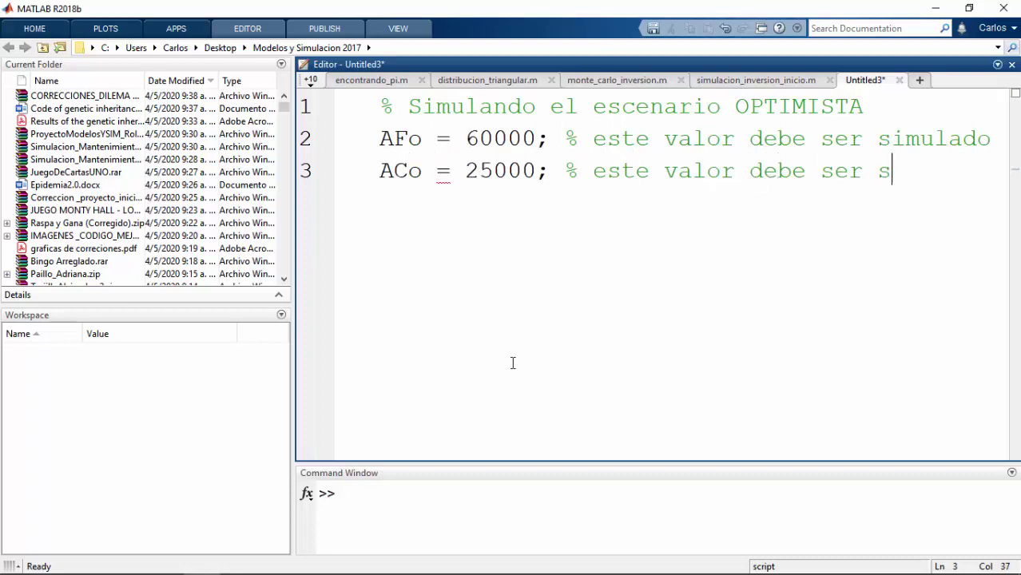
key("Return")
Step: Define FAI = 45000; with the comment "% este valor debe ser simulado" and T = 0.5; with the comment "% impuestos"
type("FA")
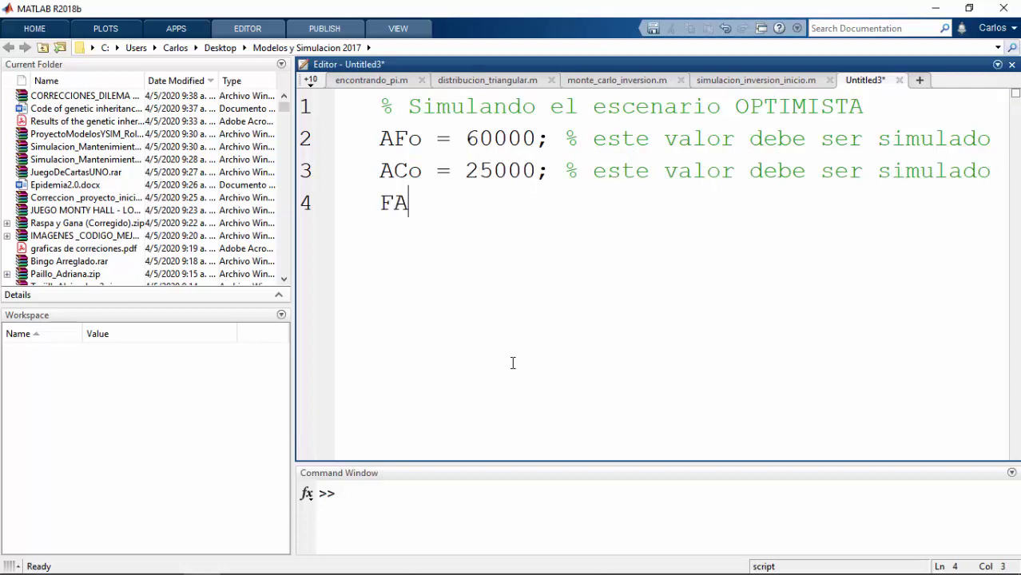
type("I = 45000")
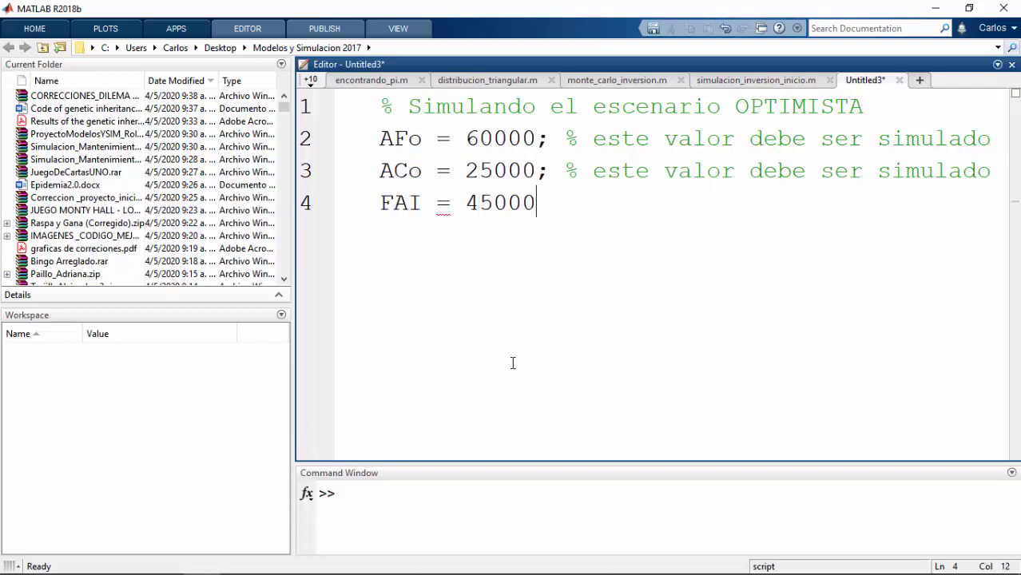
type("; % este valor deb  ser simulado")
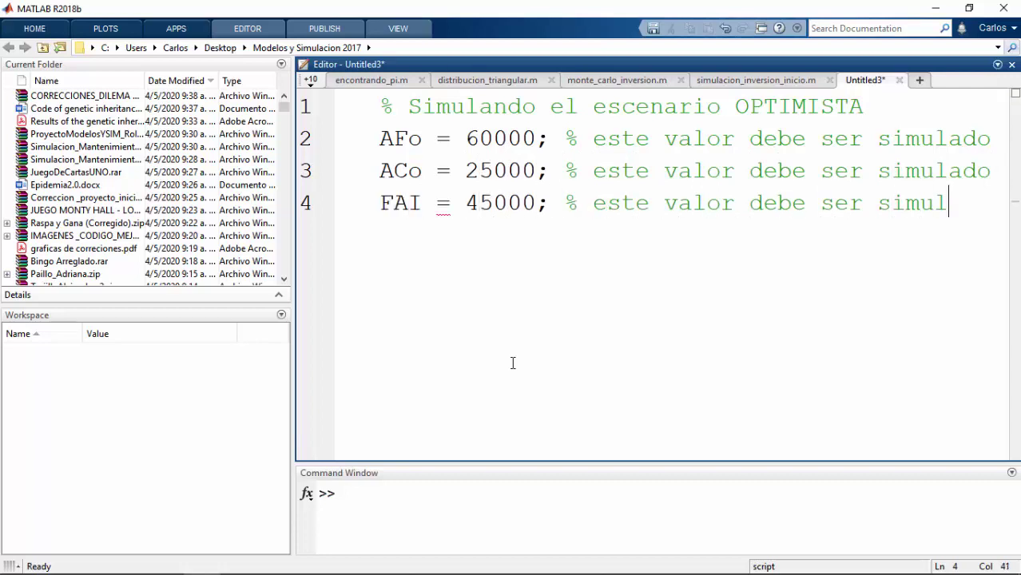
key("Return")
type("T = 0.5; % impuestos")
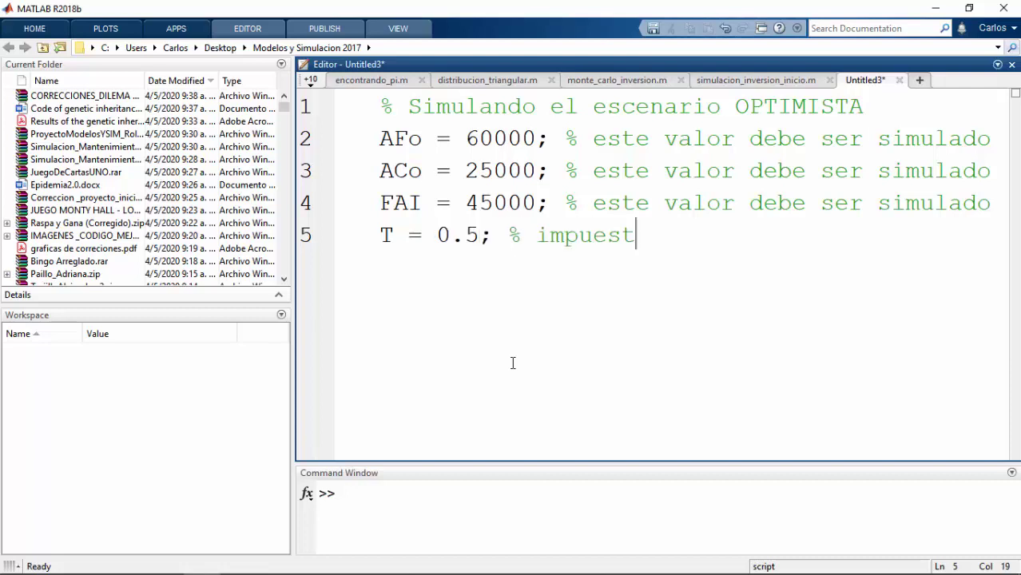
key("Return")
Step: Define the yearly inflation rates as INFLACION = [0.12, 0.12, 0.15, 0.18, 0.19];
type("INFLACION")
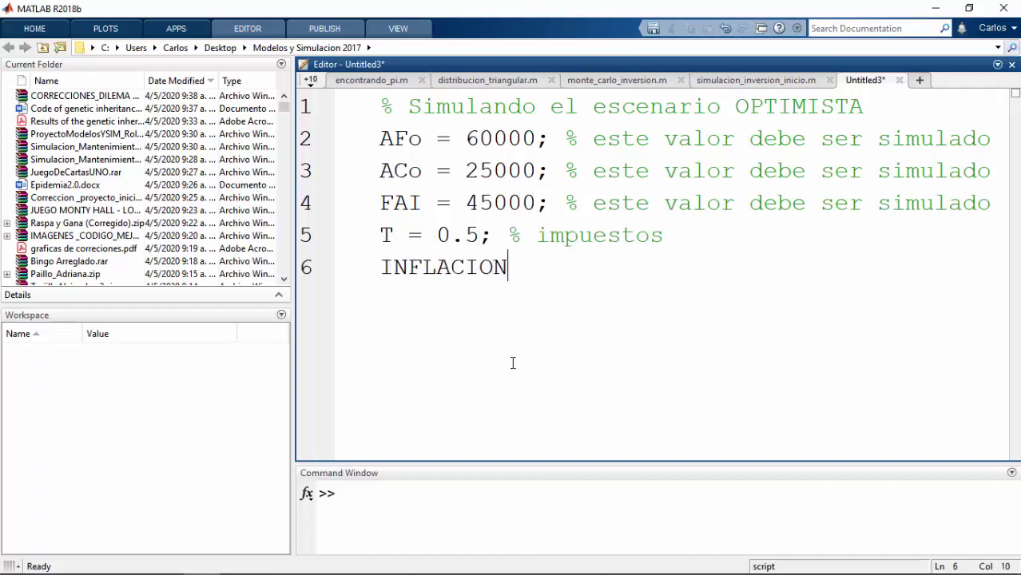
type(" = [")
type("0.12, 0.12")
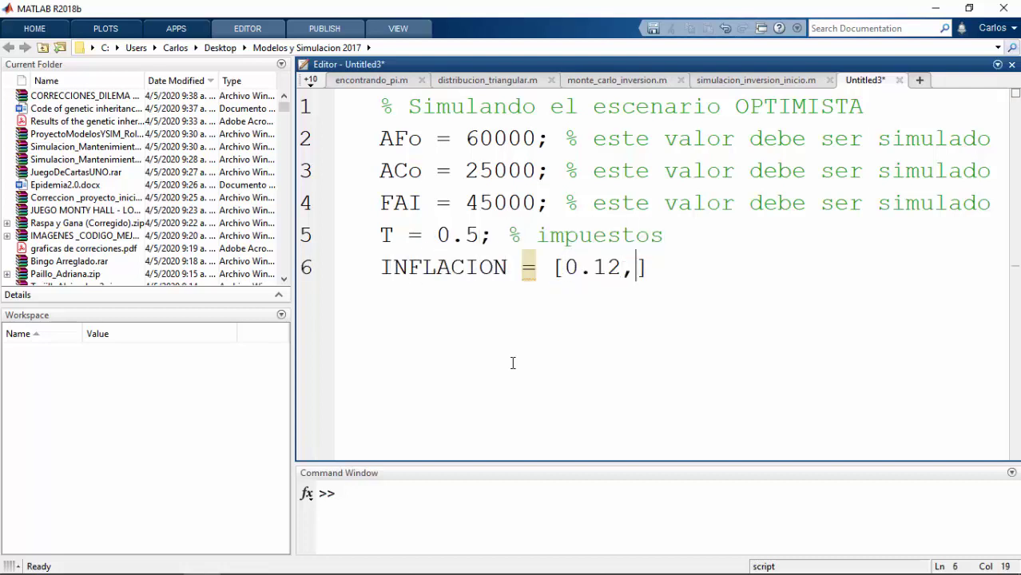
type(", 0.15, 0.18,")
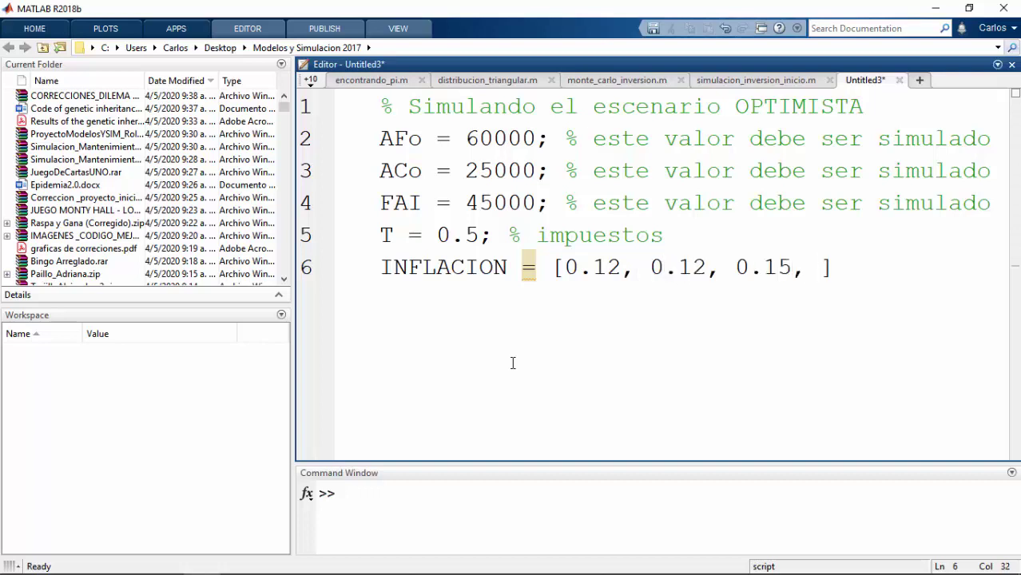
type(" 0.19];")
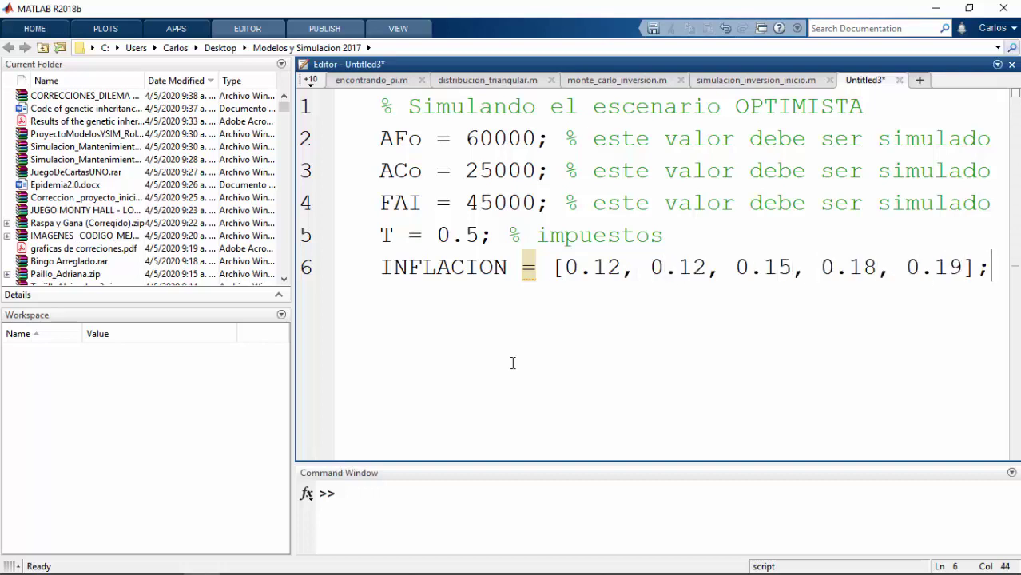
Step: Shorten the variable name INFLACION on line 6 to IN
key("Right")
key("Right")
key("Delete")
key("Delete")
key("Delete")
key("Delete")
key("Delete")
key("Delete")
key("Delete")
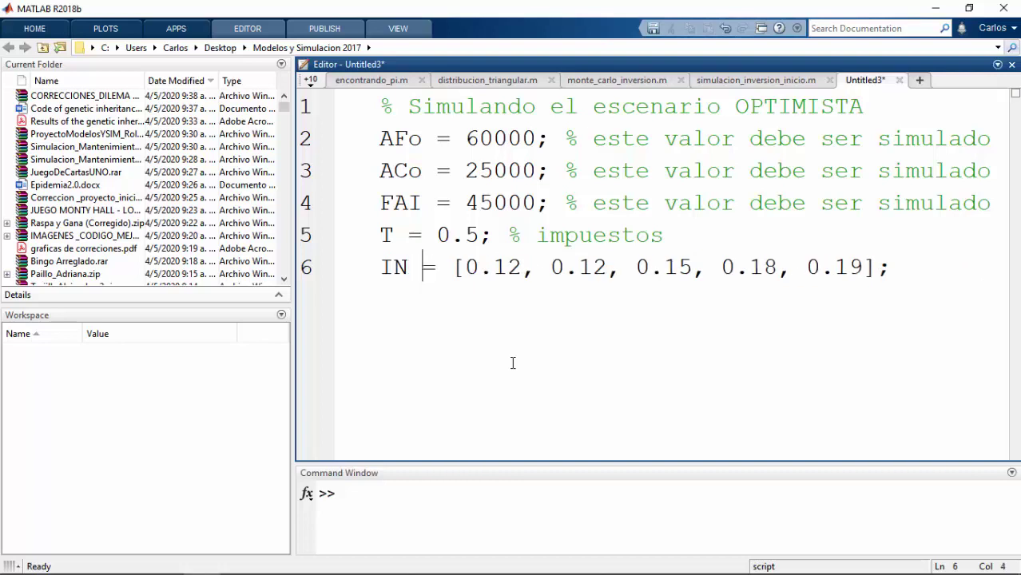
Step: Insert "1 +" before the inflation vector and add the comment line "% estos valores son simulados" below it
key("Right")
key("Right")
key("Right")
type("1 +")
key("Return")
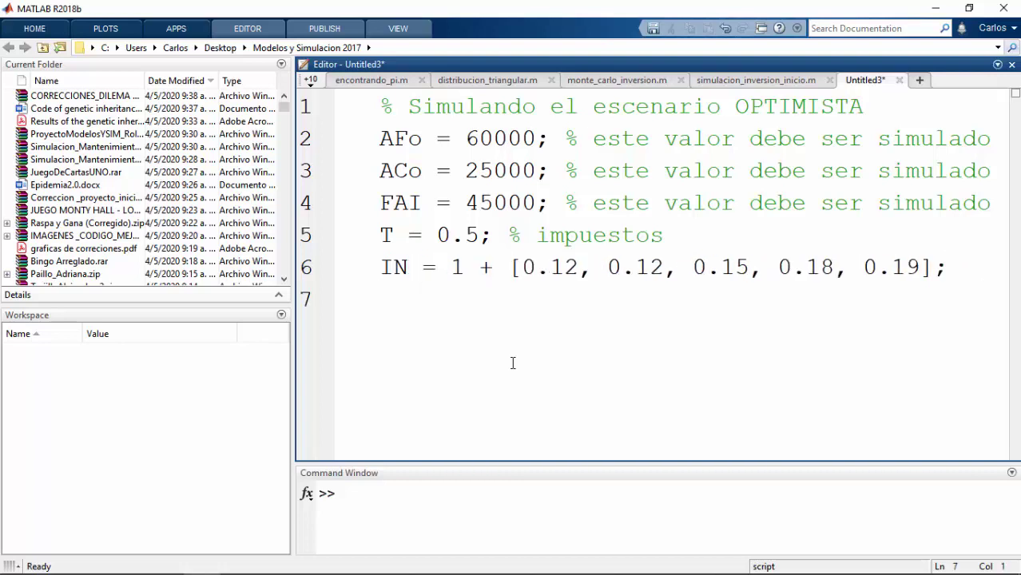
type("% estos valores son simulados")
key("Return")
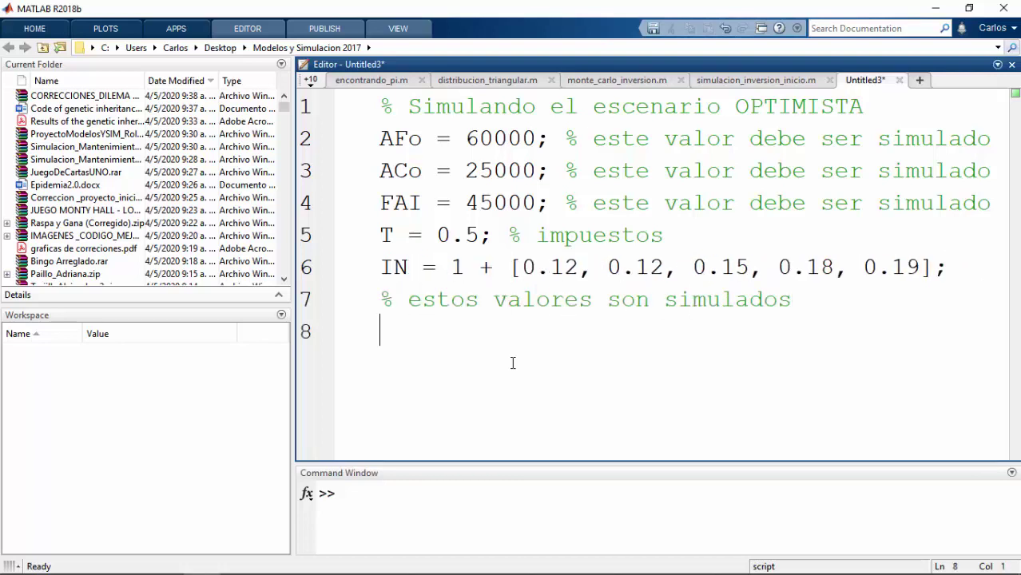
Step: Define the accumulated inflation as IN_a = cumprod(IN); and run the script section
type("IN_a = cumprod(IN);")
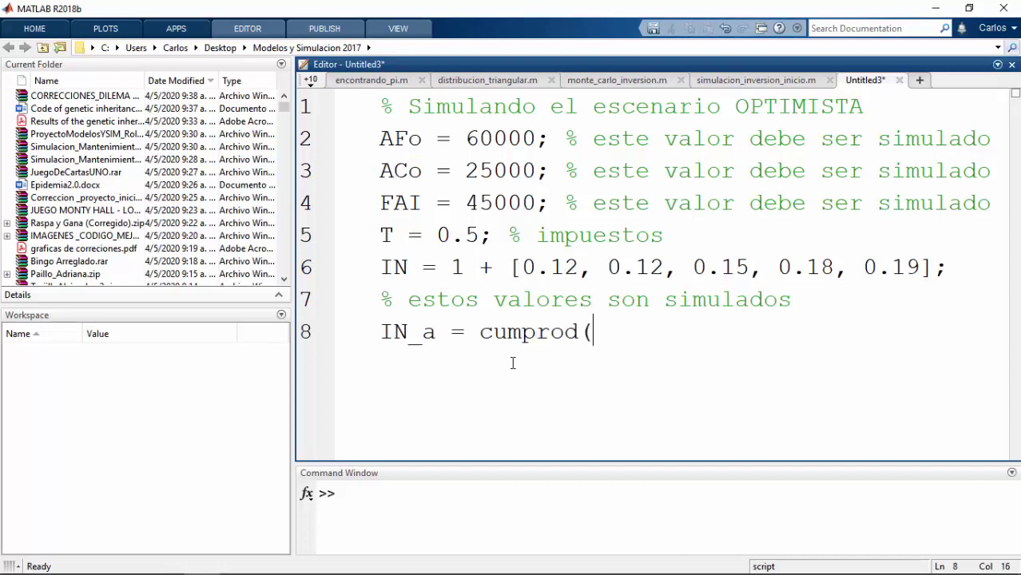
key("ctrl+Return")
key("Return")
Step: Define FLUJO = IN_a * FAI; and DEPRECIACION = AFo/5; on separate lines
type("FLUJO = ")
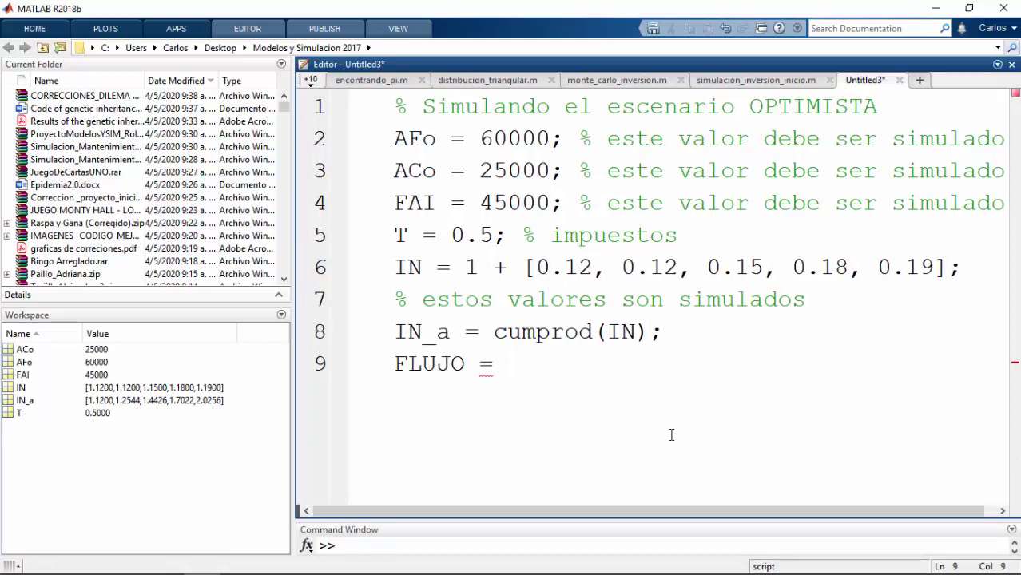
type("IN_a * ")
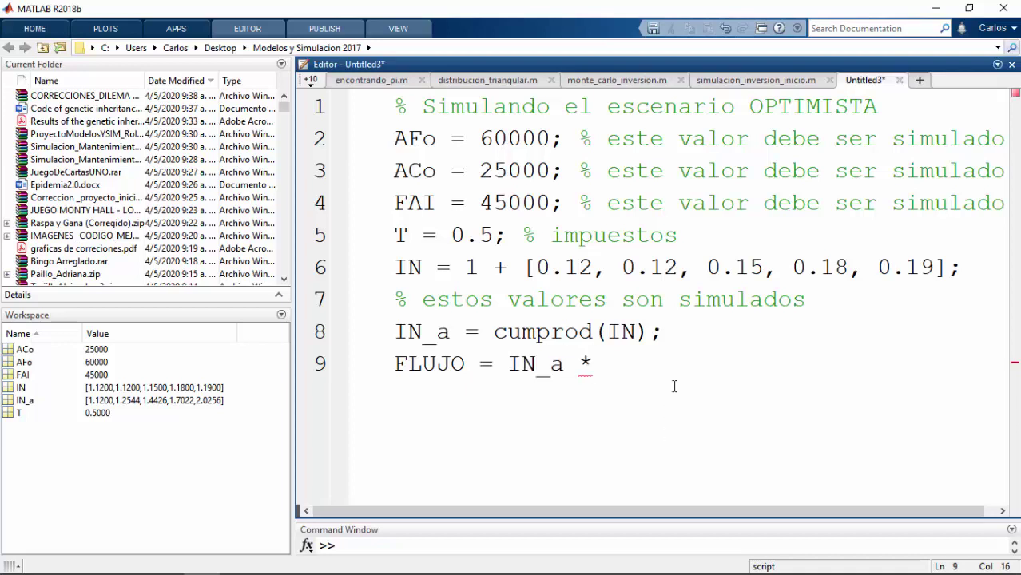
type("FAI;")
key("Return")
type("DEPRE")
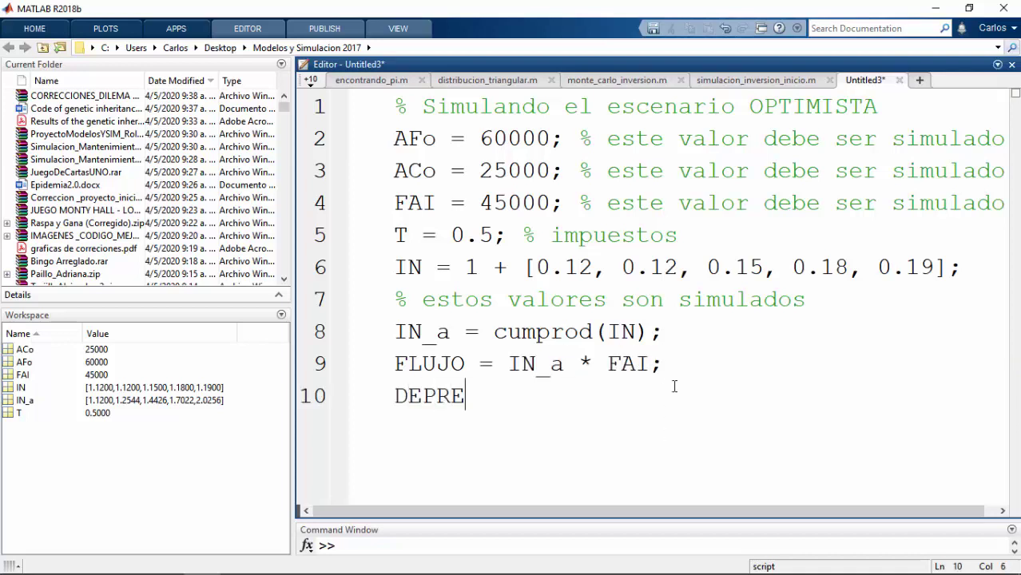
type("CIACION ")
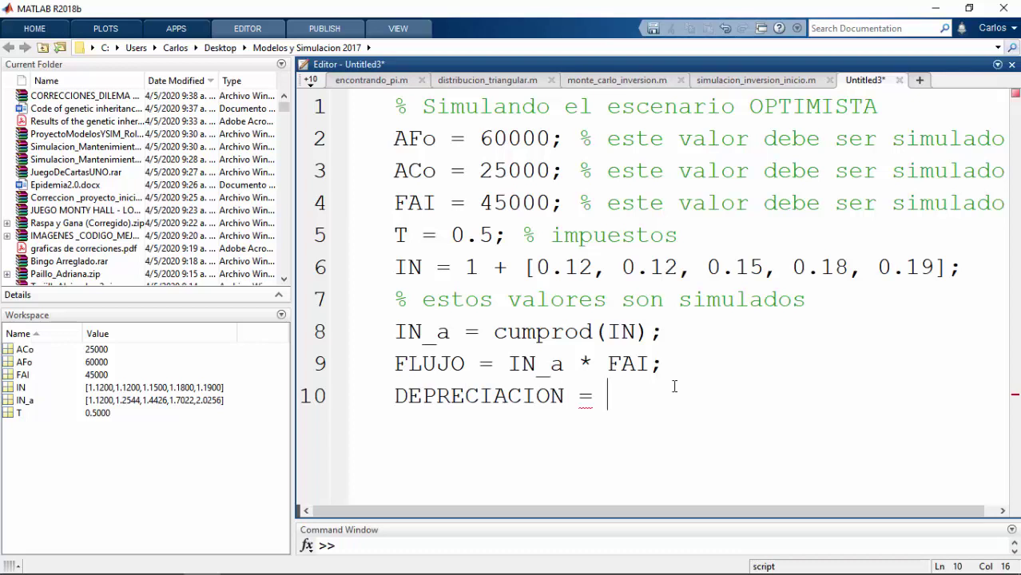
type("= AFo/5;")
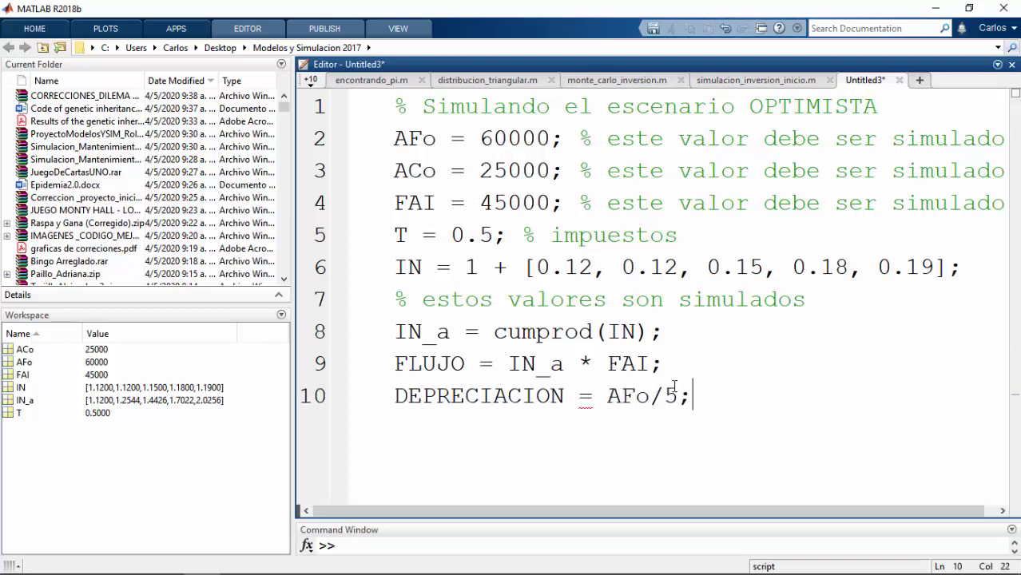
key("Return")
Step: Define the taxable income on line 11 as INGRESO_GRAVABLE = FLUJO - DEPRECIACION;
type("INGRES")
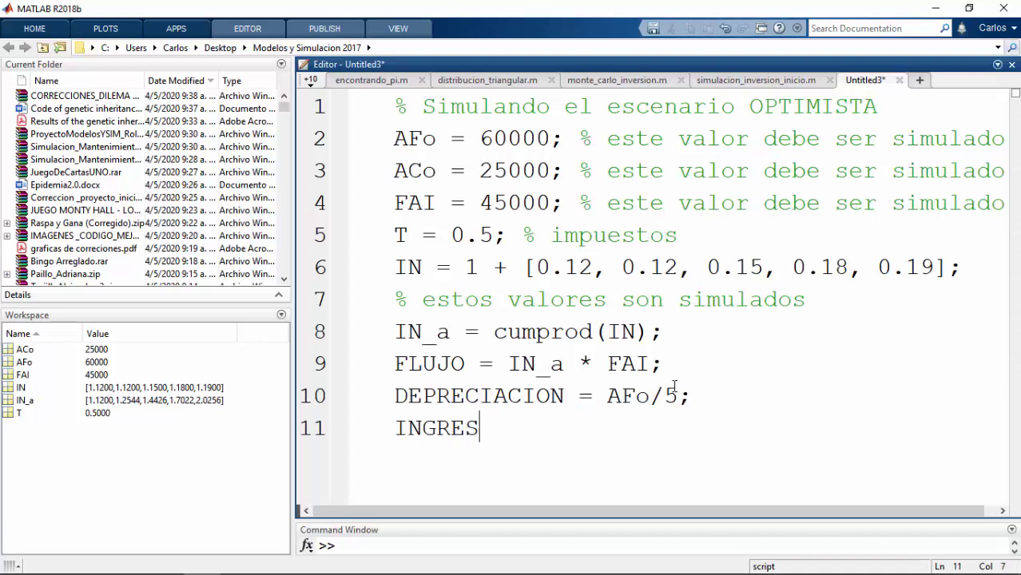
type("O_GRAVABLE ")
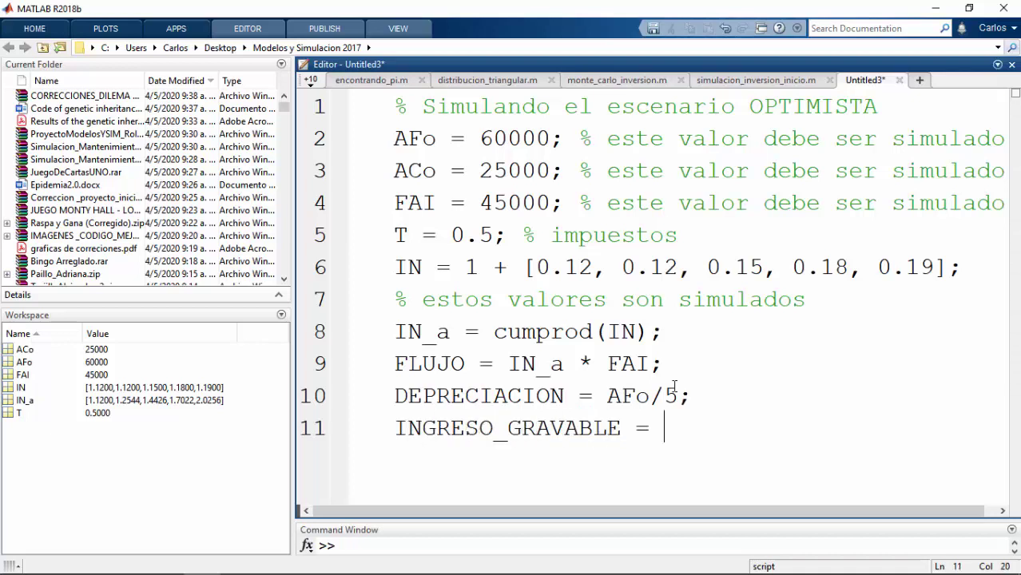
type("= FLUJO _ D")
key("BackSpace")
key("BackSpace")
key("BackSpace")
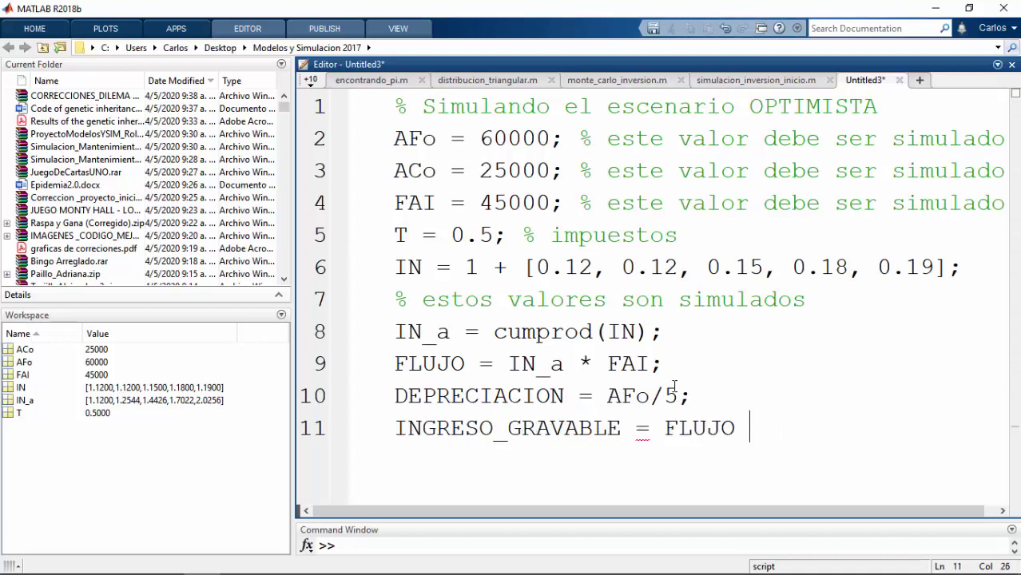
type("- DEPRECIACION;")
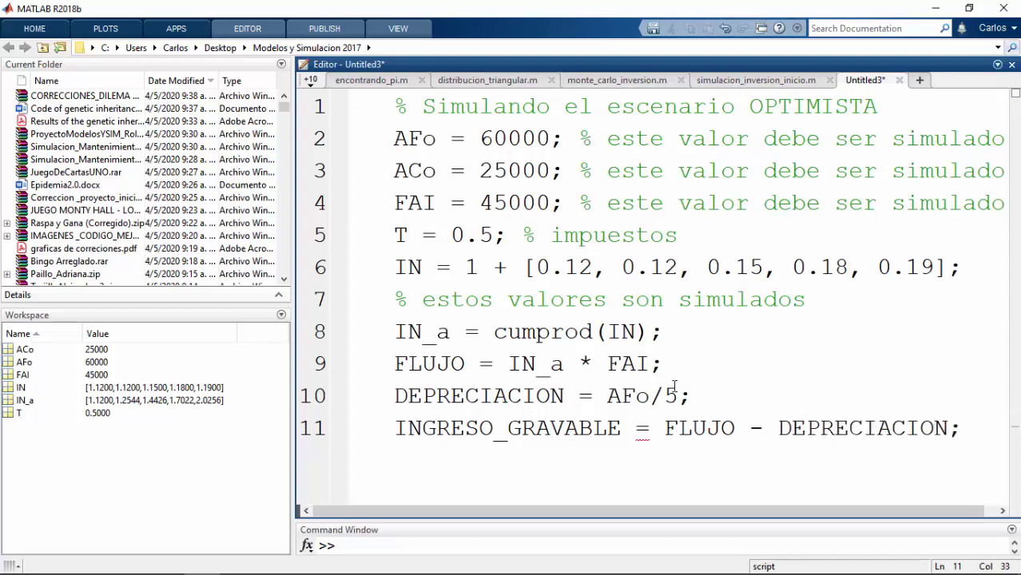
Step: Shorten the variable name INGRESO_GRAVABLE on line 11 to I_G
key("BackSpace")
key("BackSpace")
key("BackSpace")
key("BackSpace")
key("BackSpace")
key("BackSpace")
key("Right")
key("Right")
key("shift+Right")
key("shift+Right")
key("shift+Right")
key("shift+Right")
key("shift+Right")
key("shift+Right")
key("shift+Right")
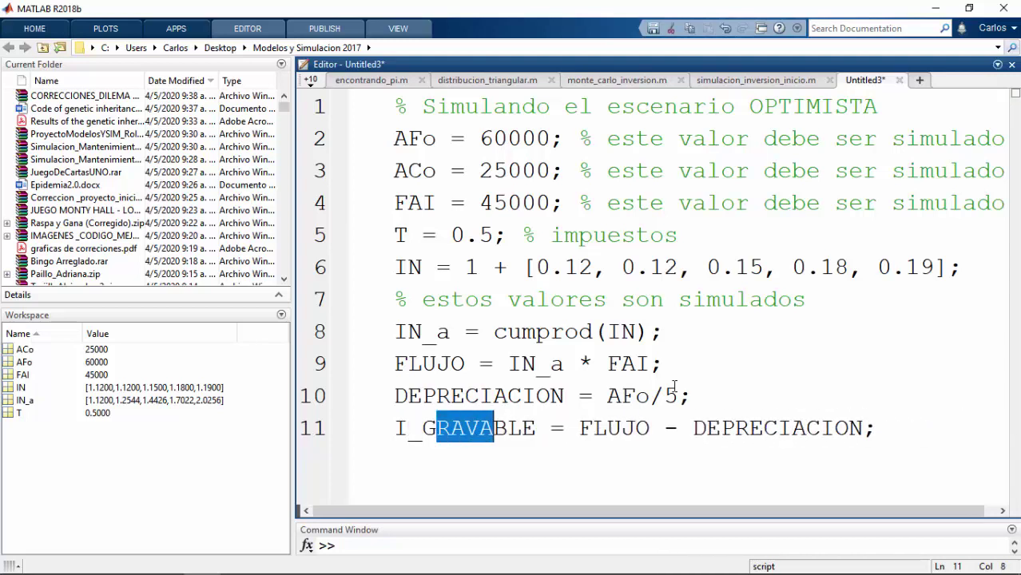
key("BackSpace")
key("End")
Step: Define the tax on line 12 as IMPUESTO = I_G * T;
key("Return")
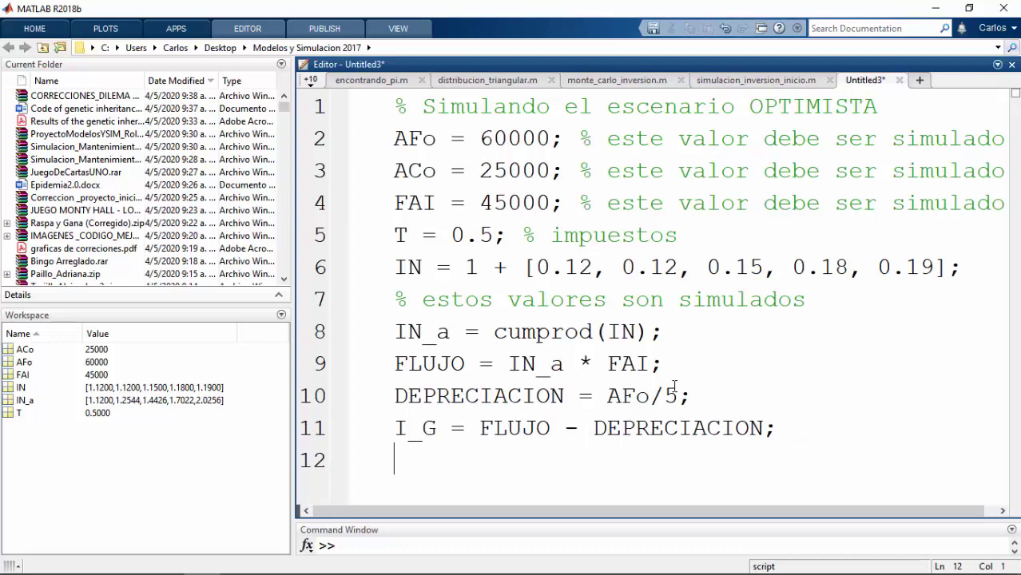
type("IMPUESTO = I_G * T;")
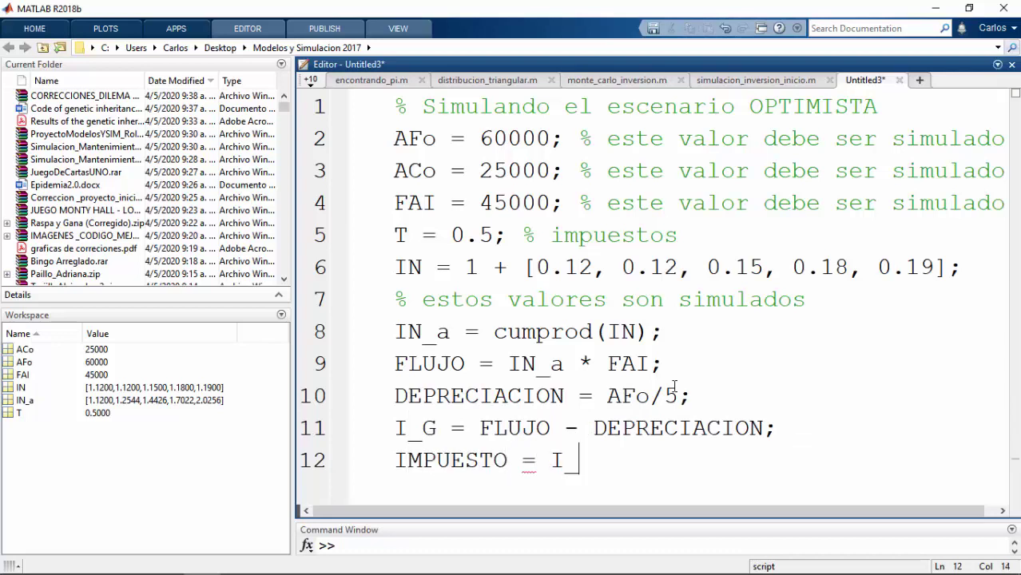